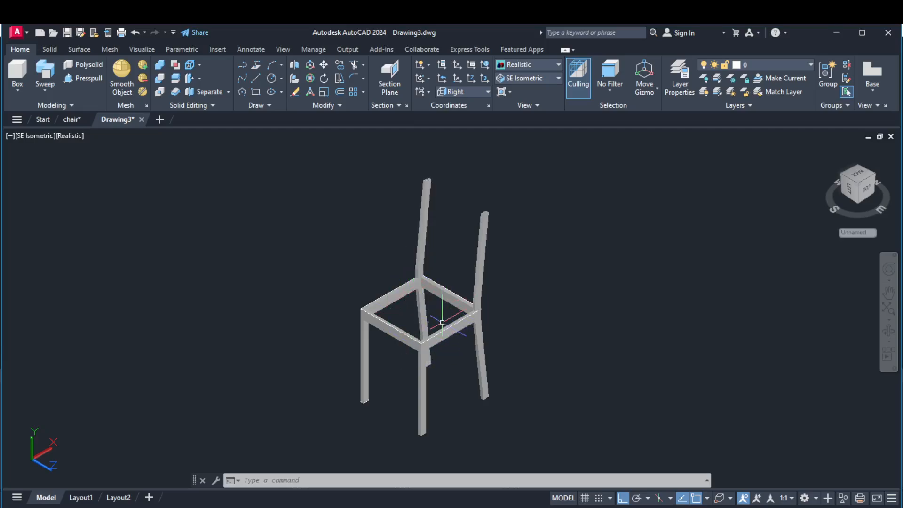
{"action": "scroll", "coordinate": [362, 306], "scroll_direction": "up", "scroll_amount": 4}
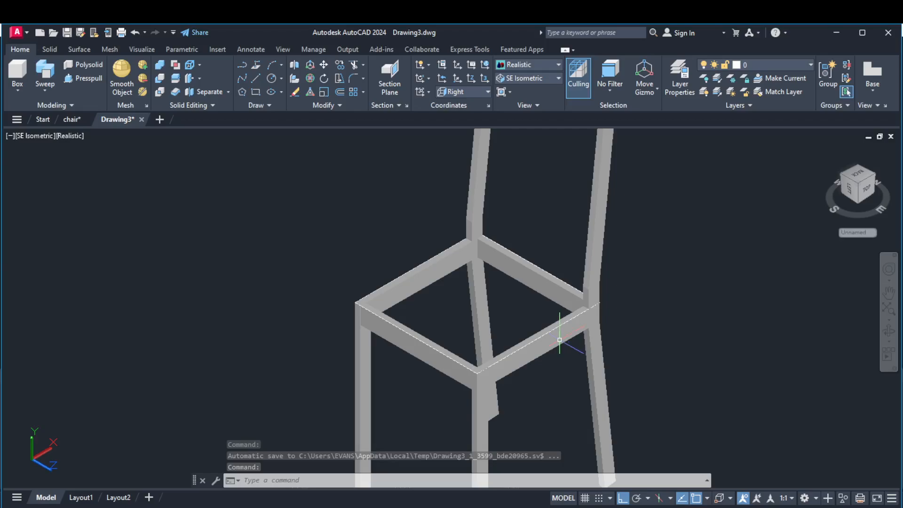
{"action": "left_click", "coordinate": [574, 330]}
{"action": "key", "text": "Escape"}
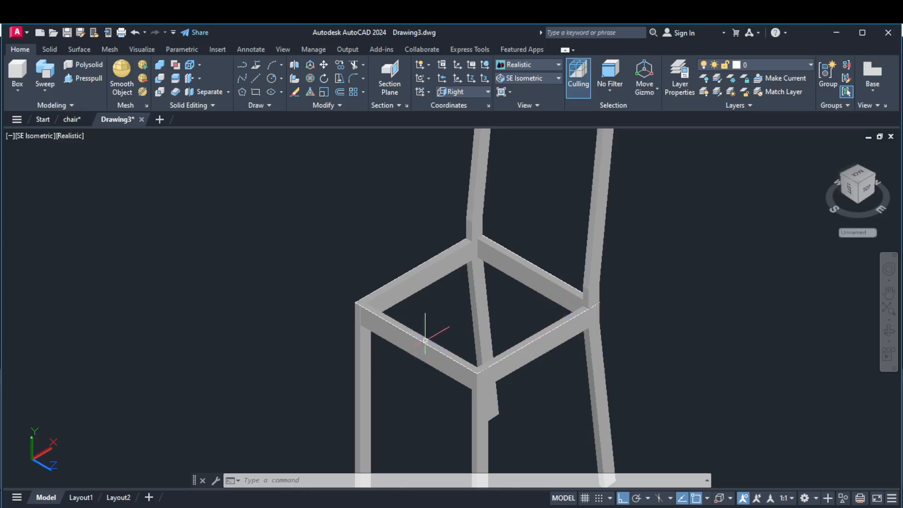
{"action": "scroll", "coordinate": [425, 338], "scroll_direction": "up", "scroll_amount": 3}
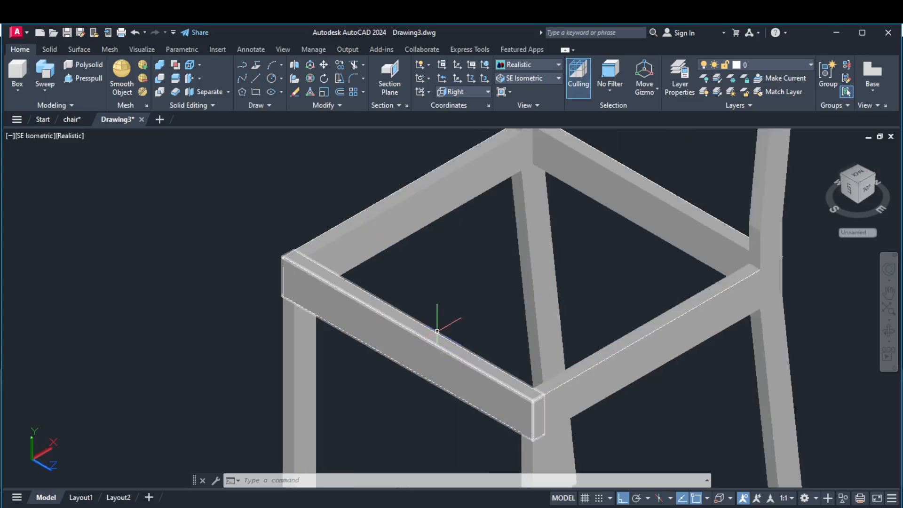
{"action": "mouse_move", "coordinate": [436, 330]}
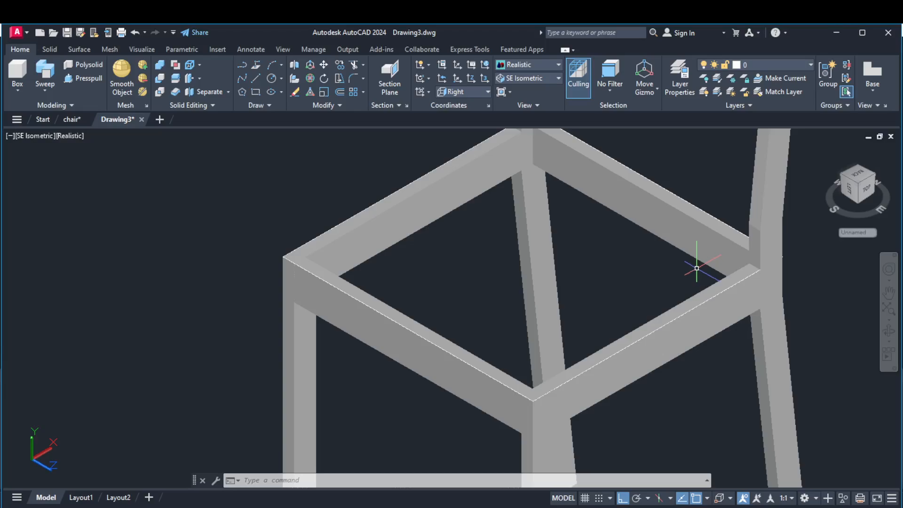
{"action": "scroll", "coordinate": [447, 256], "scroll_direction": "down", "scroll_amount": 5}
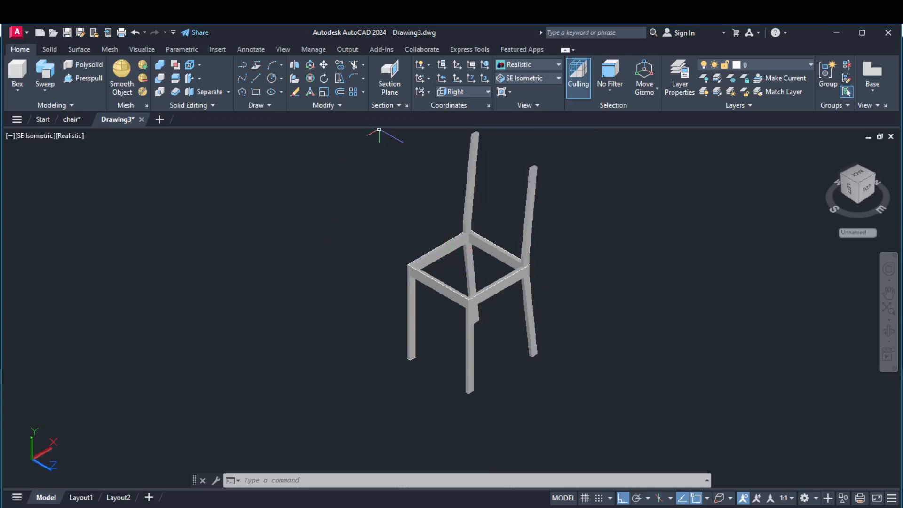
Reset the user coordinate system to World.
{"action": "left_click", "coordinate": [109, 50]}
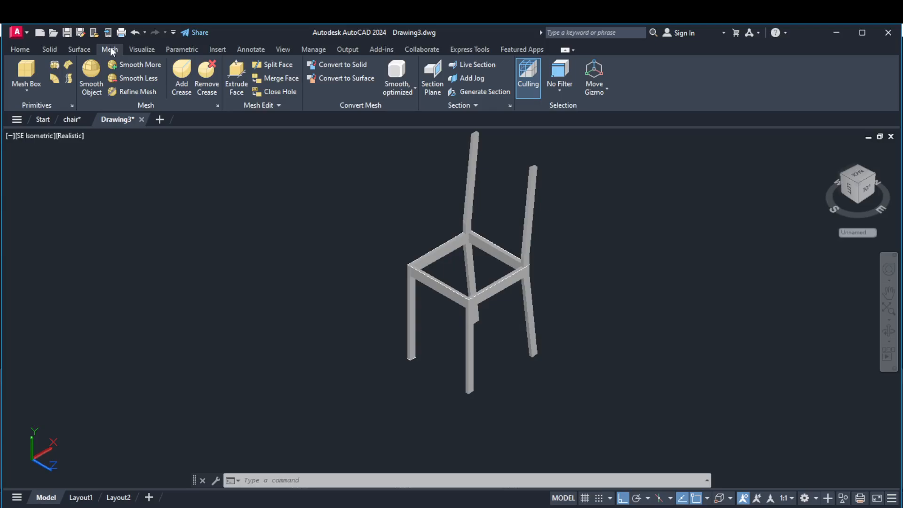
{"action": "left_click", "coordinate": [23, 50]}
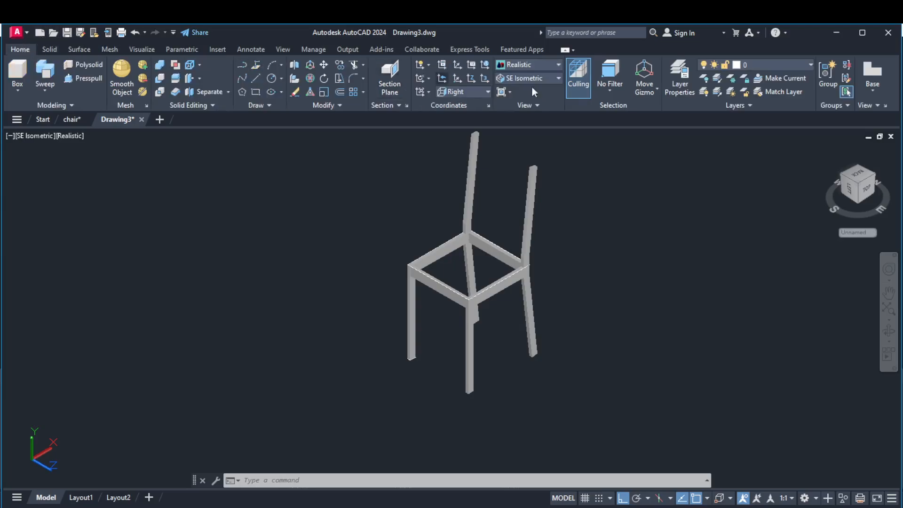
{"action": "left_click", "coordinate": [487, 62]}
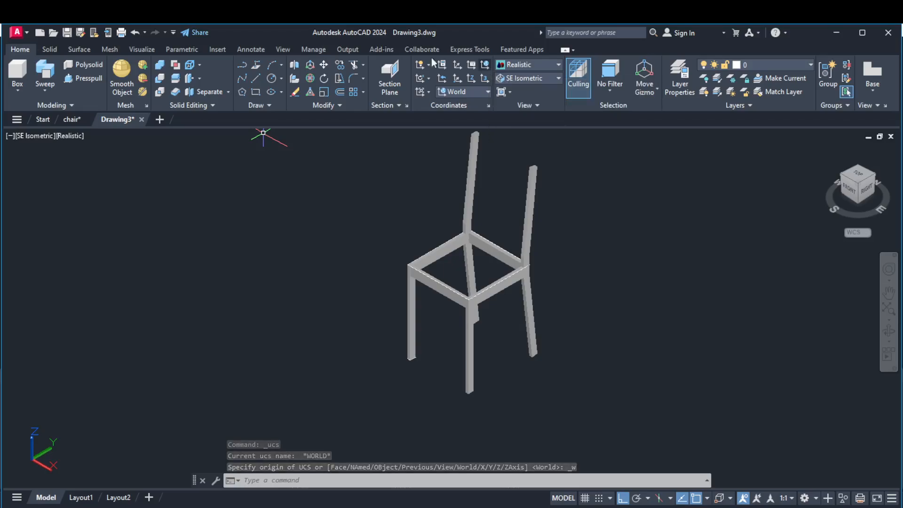
Create a mesh box beside the chair with length 41, width 41 and height 6.
{"action": "left_click", "coordinate": [116, 48]}
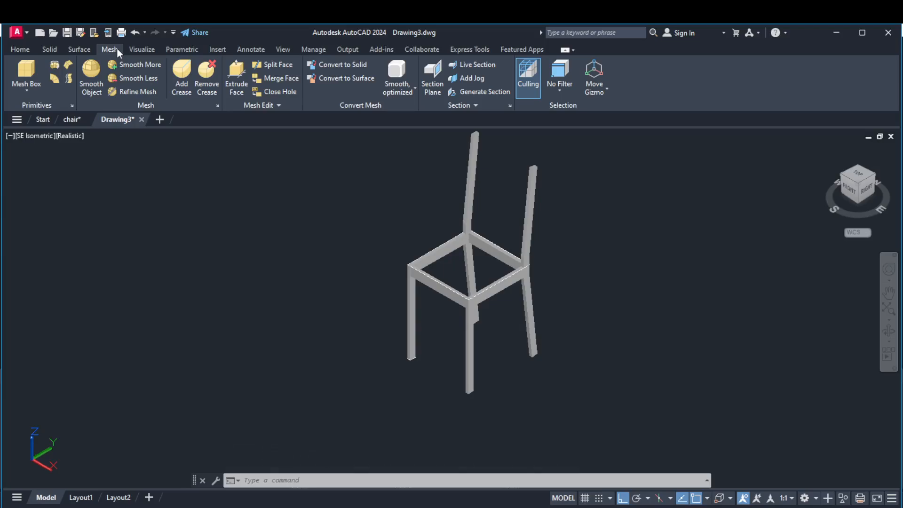
{"action": "left_click", "coordinate": [24, 74]}
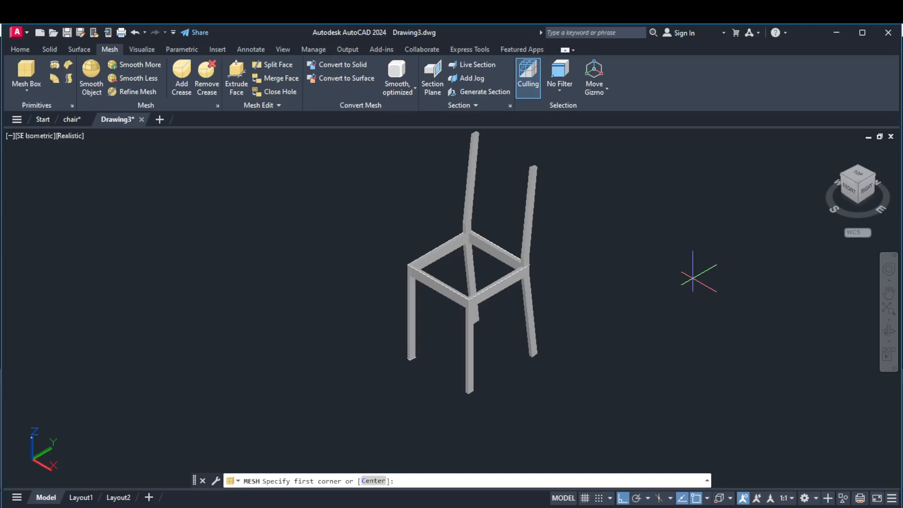
{"action": "left_click", "coordinate": [650, 257]}
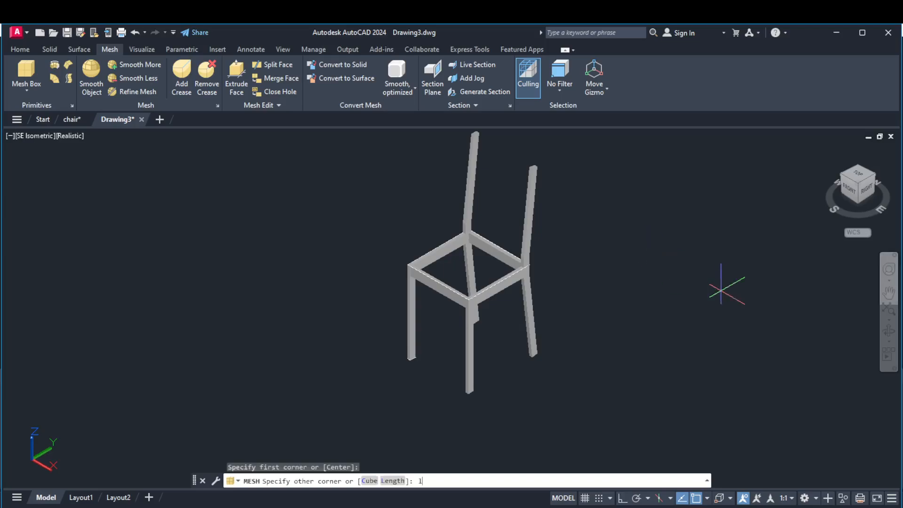
{"action": "key", "text": "Return"}
{"action": "key", "text": "F8"}
{"action": "type", "text": "4"}
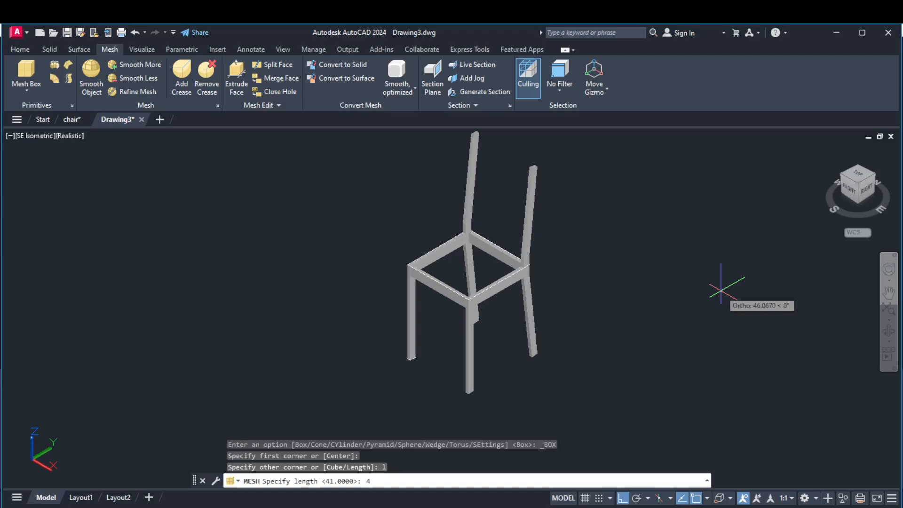
{"action": "key", "text": "Return"}
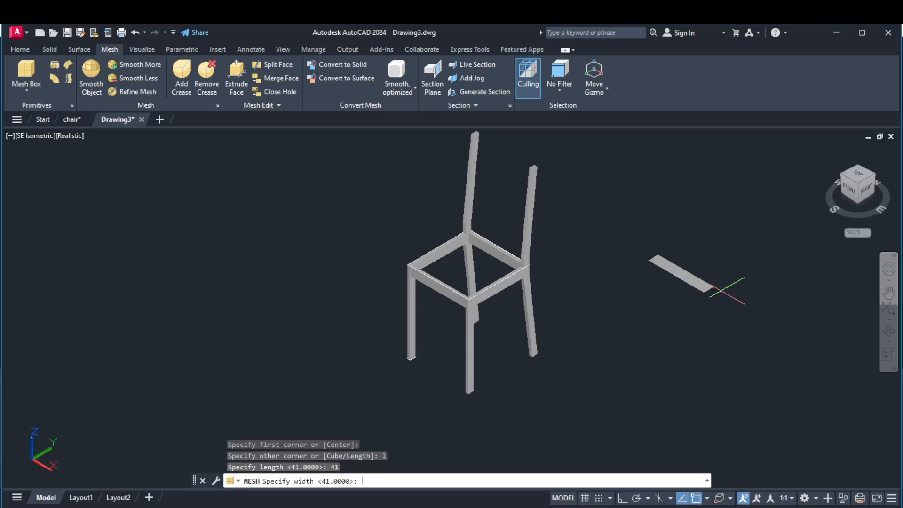
{"action": "type", "text": "41"}
{"action": "key", "text": "Return"}
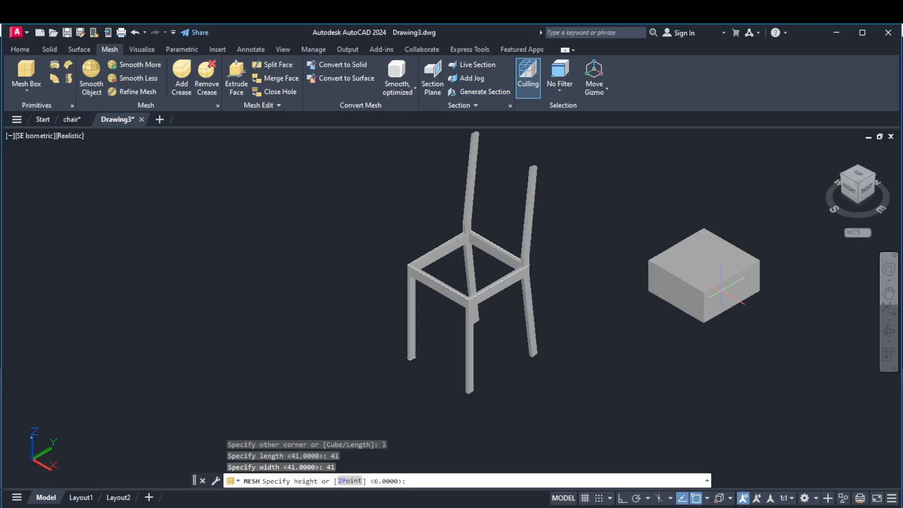
{"action": "type", "text": "6"}
{"action": "key", "text": "Return"}
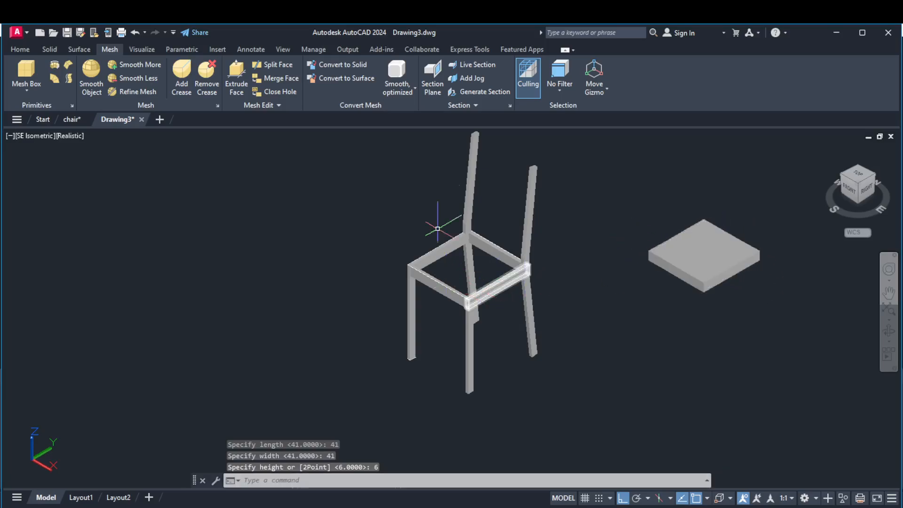
Move the mesh box by the midpoint of its front vertical corner edge onto the inner top front corner of the chair's seat frame.
{"action": "scroll", "coordinate": [710, 310], "scroll_direction": "up", "scroll_amount": 3}
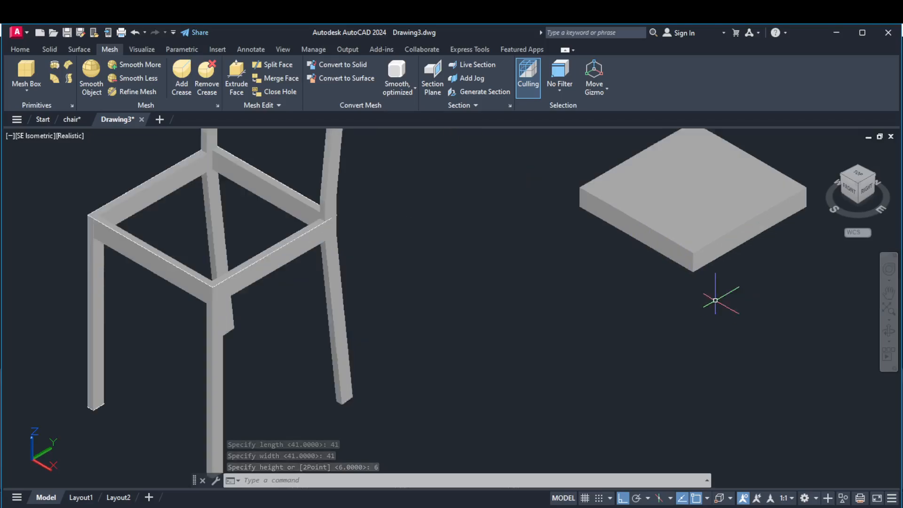
{"action": "left_click", "coordinate": [695, 263]}
{"action": "key", "text": "Escape"}
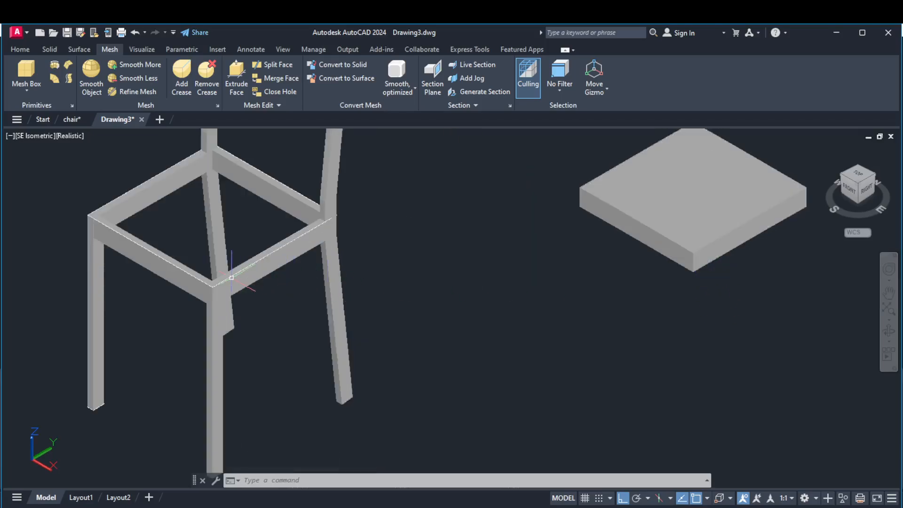
{"action": "scroll", "coordinate": [227, 284], "scroll_direction": "up", "scroll_amount": 2}
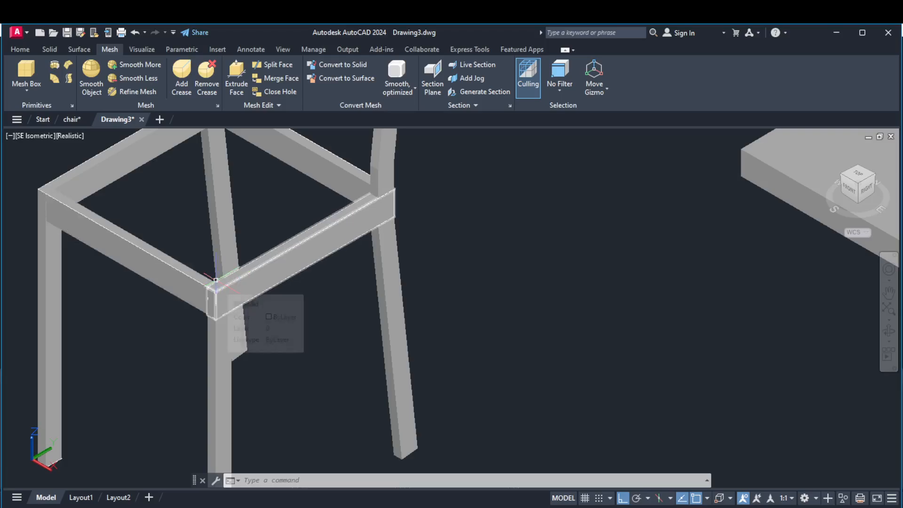
{"action": "scroll", "coordinate": [216, 281], "scroll_direction": "up", "scroll_amount": 3}
{"action": "scroll", "coordinate": [215, 285], "scroll_direction": "down", "scroll_amount": 3}
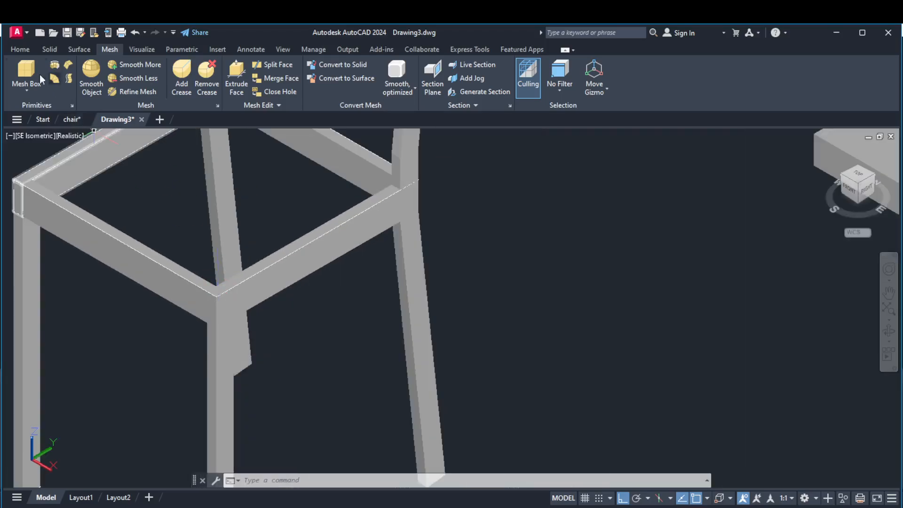
{"action": "left_click", "coordinate": [25, 49]}
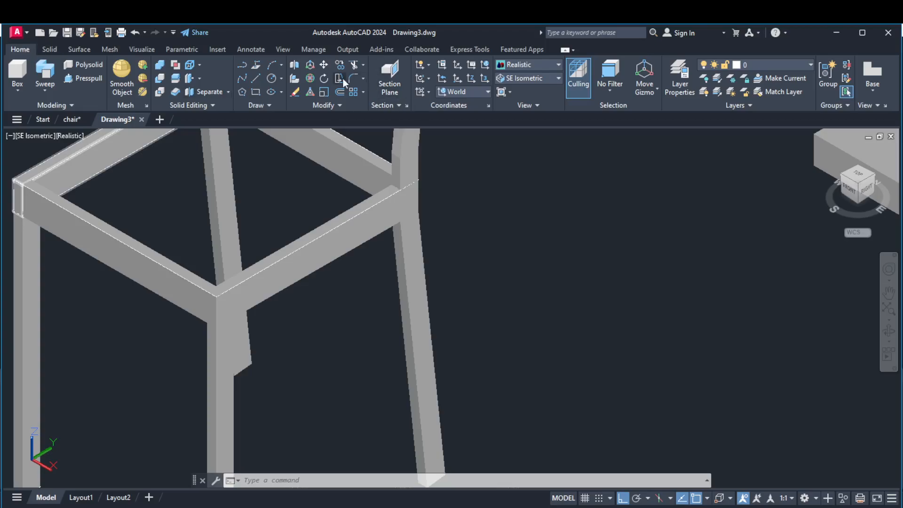
{"action": "left_click", "coordinate": [323, 64]}
{"action": "scroll", "coordinate": [438, 256], "scroll_direction": "down", "scroll_amount": 6}
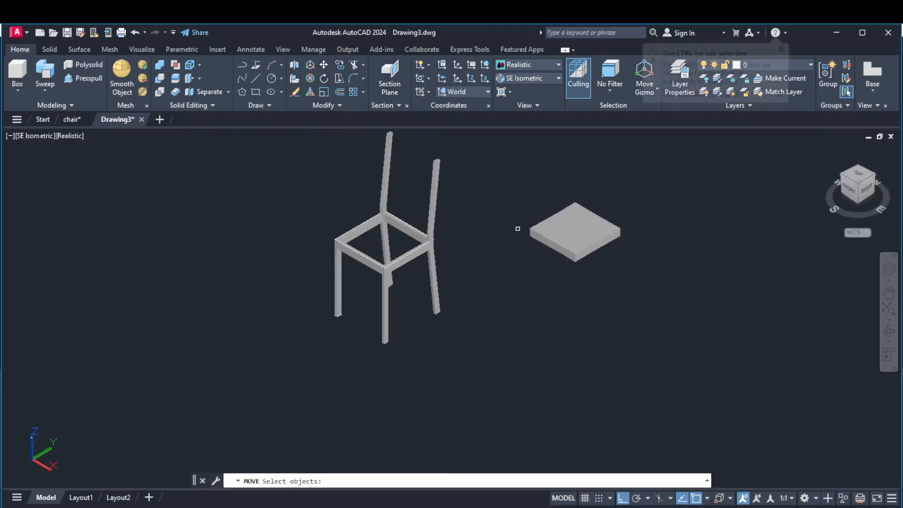
{"action": "left_click", "coordinate": [559, 235]}
{"action": "key", "text": "Return"}
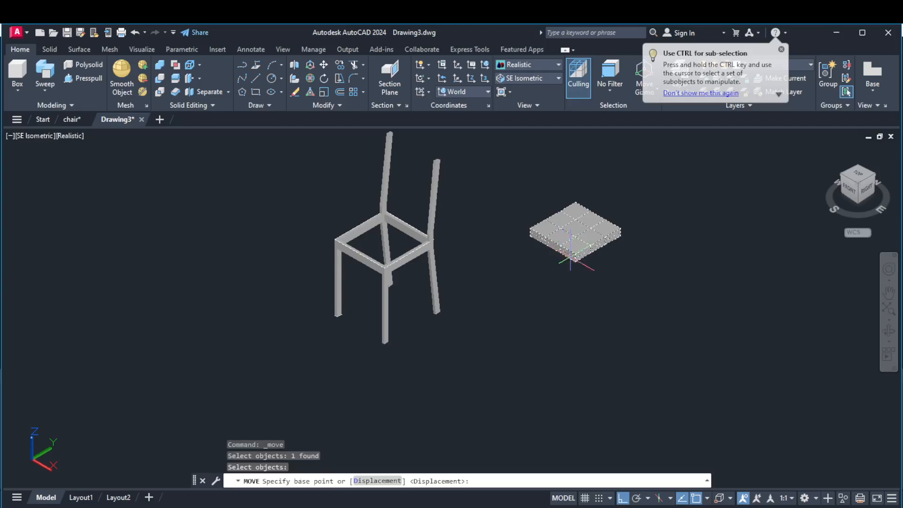
{"action": "scroll", "coordinate": [575, 255], "scroll_direction": "up", "scroll_amount": 8}
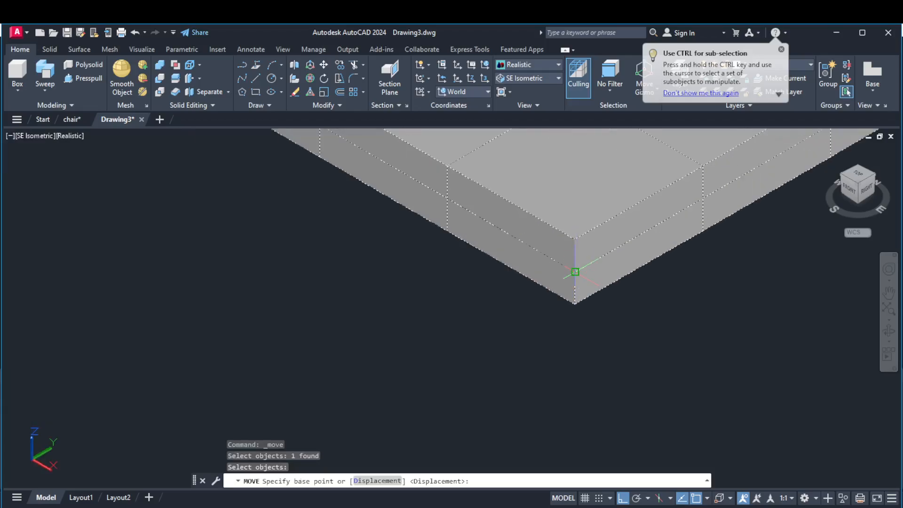
{"action": "left_click", "coordinate": [575, 272]}
{"action": "scroll", "coordinate": [575, 272], "scroll_direction": "down", "scroll_amount": 8}
{"action": "scroll", "coordinate": [484, 272], "scroll_direction": "up", "scroll_amount": 8}
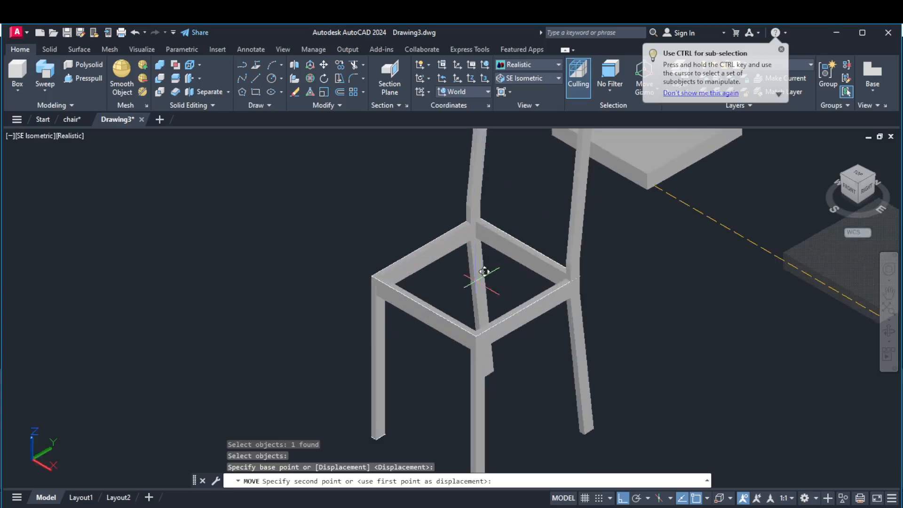
{"action": "scroll", "coordinate": [484, 271], "scroll_direction": "up", "scroll_amount": 8}
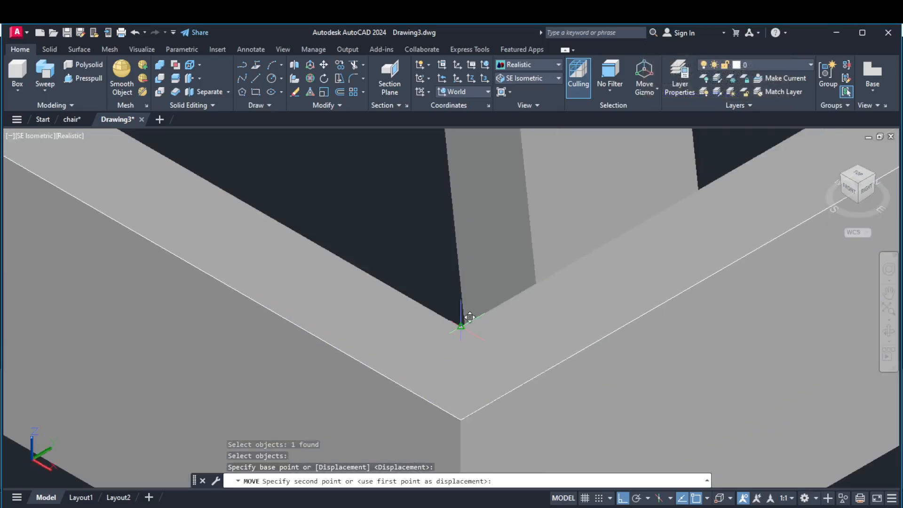
{"action": "left_click", "coordinate": [461, 326]}
{"action": "scroll", "coordinate": [458, 320], "scroll_direction": "down", "scroll_amount": 8}
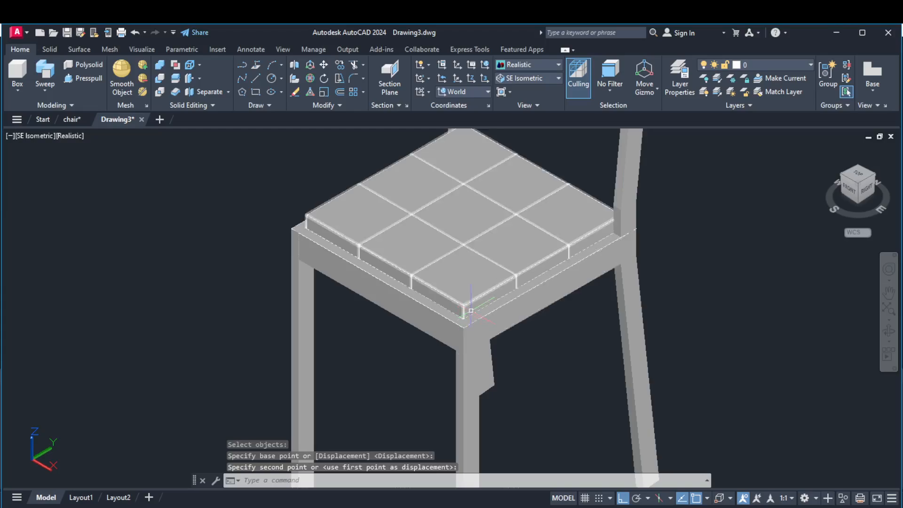
Smooth the seat mesh with Smooth More up to the maximum smoothness level and dismiss the notice.
{"action": "left_click", "coordinate": [449, 249]}
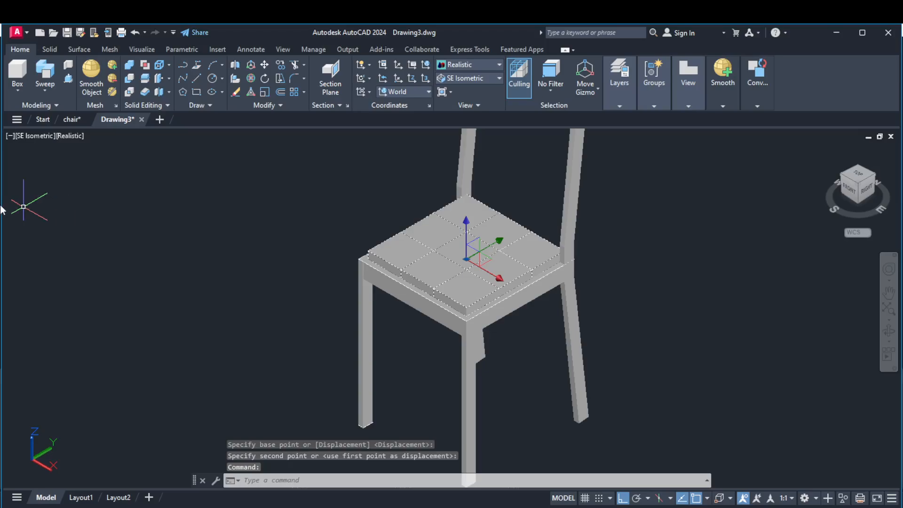
{"action": "left_click", "coordinate": [111, 50]}
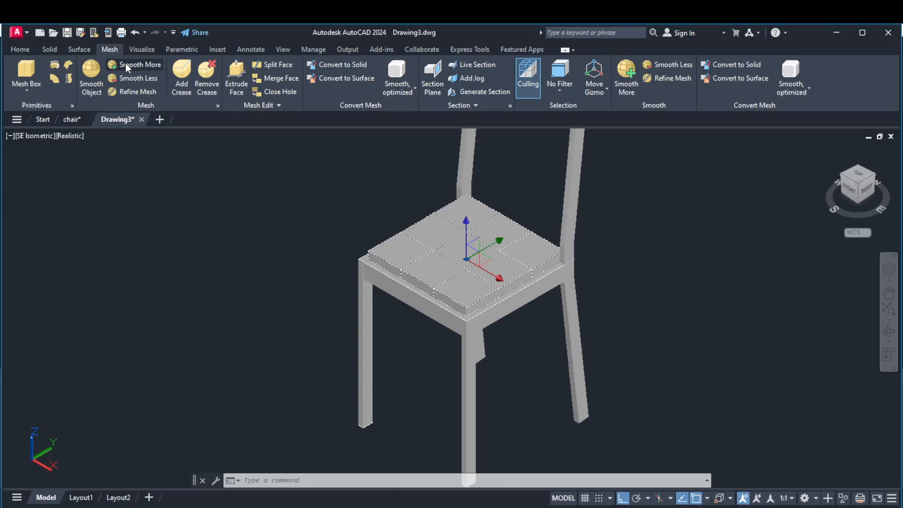
{"action": "left_click", "coordinate": [126, 65]}
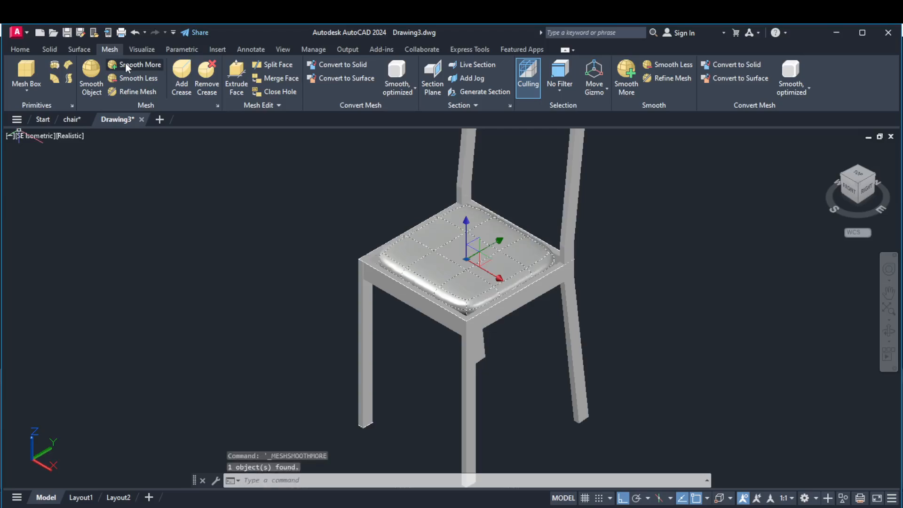
{"action": "left_click", "coordinate": [126, 66]}
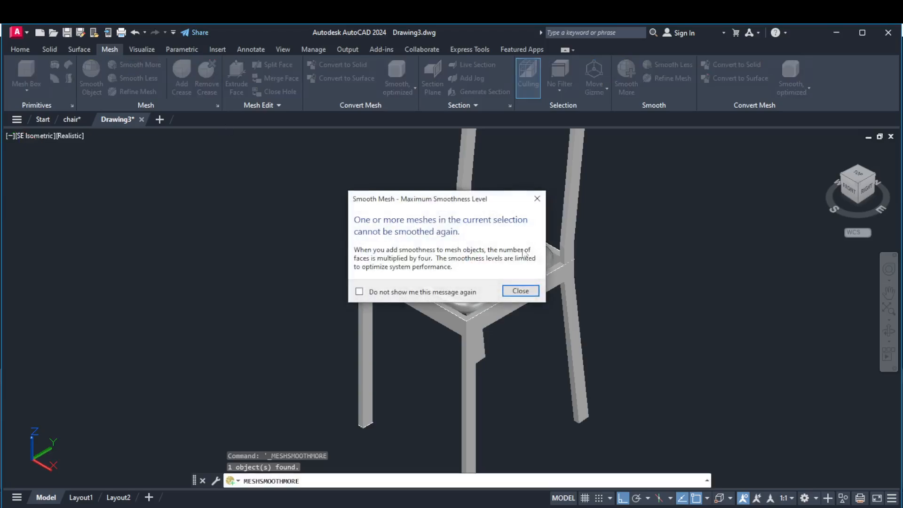
{"action": "left_click", "coordinate": [521, 291]}
{"action": "scroll", "coordinate": [461, 263], "scroll_direction": "down", "scroll_amount": 3}
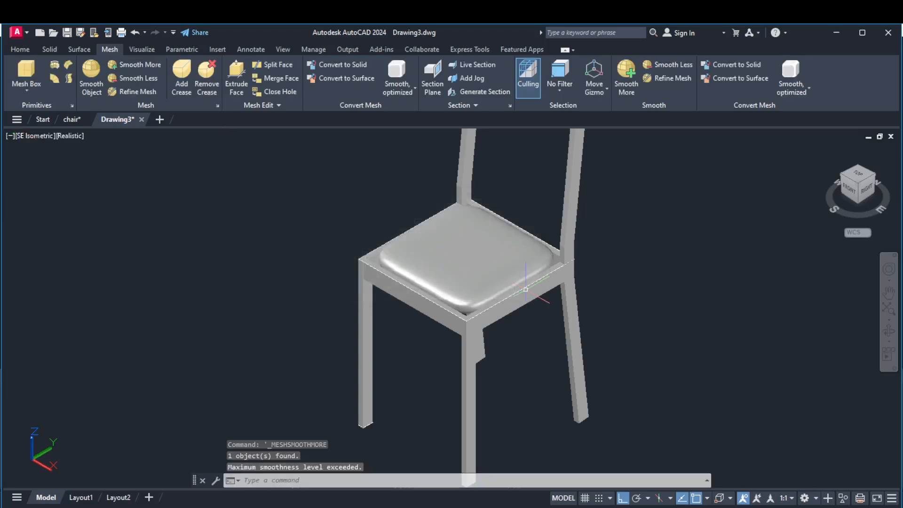
{"action": "scroll", "coordinate": [492, 186], "scroll_direction": "down", "scroll_amount": 3}
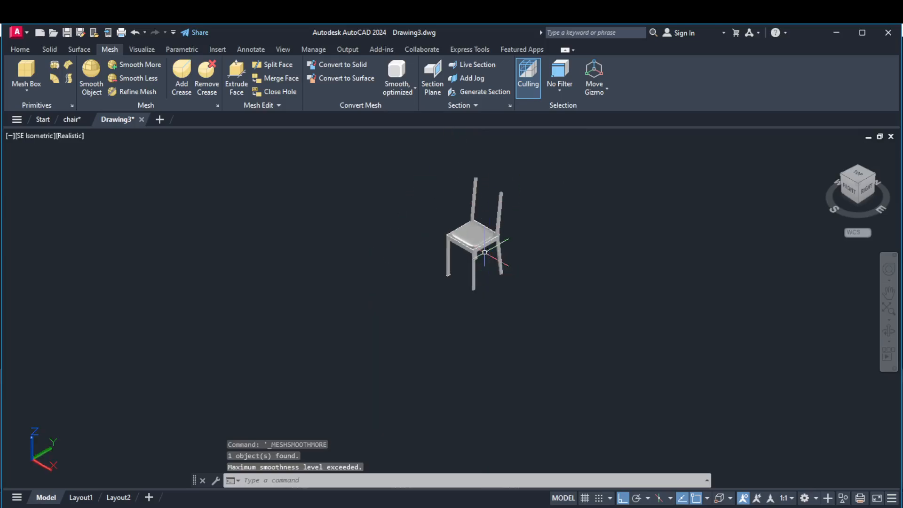
{"action": "scroll", "coordinate": [466, 185], "scroll_direction": "up", "scroll_amount": 1}
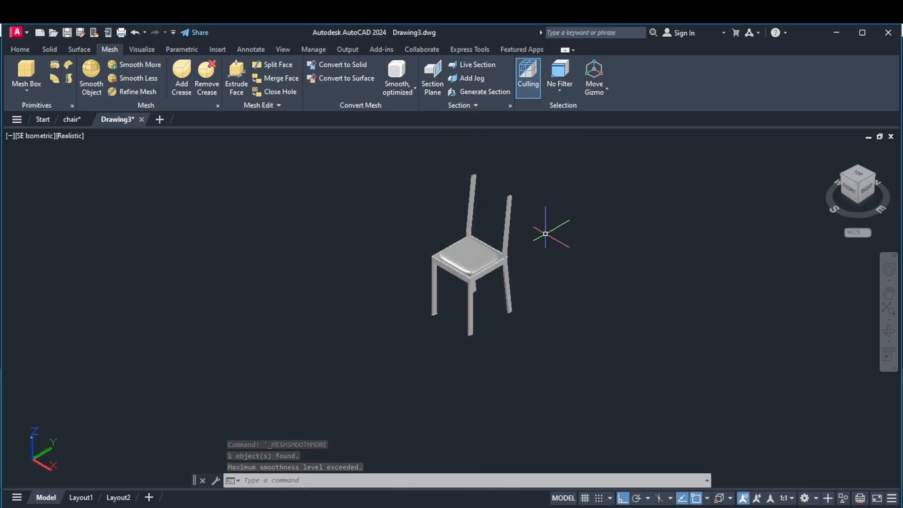
{"action": "left_click", "coordinate": [14, 47]}
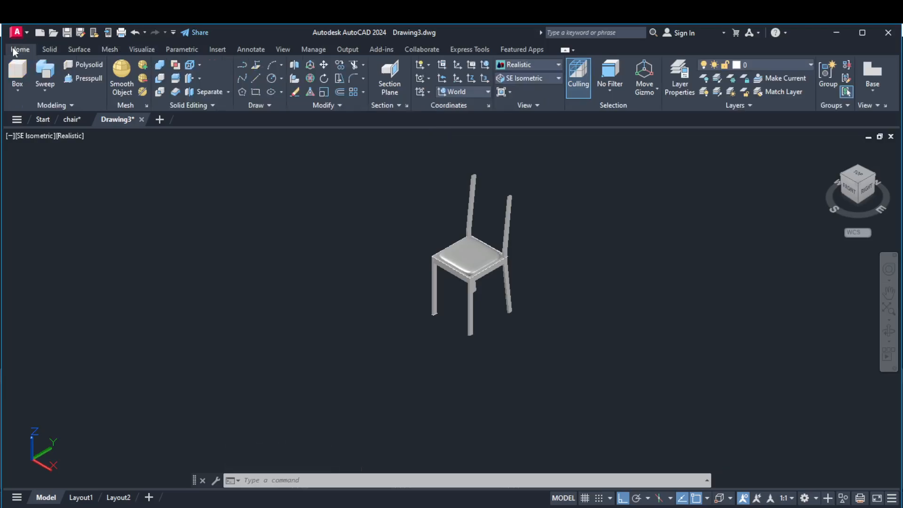
{"action": "left_click", "coordinate": [542, 78]}
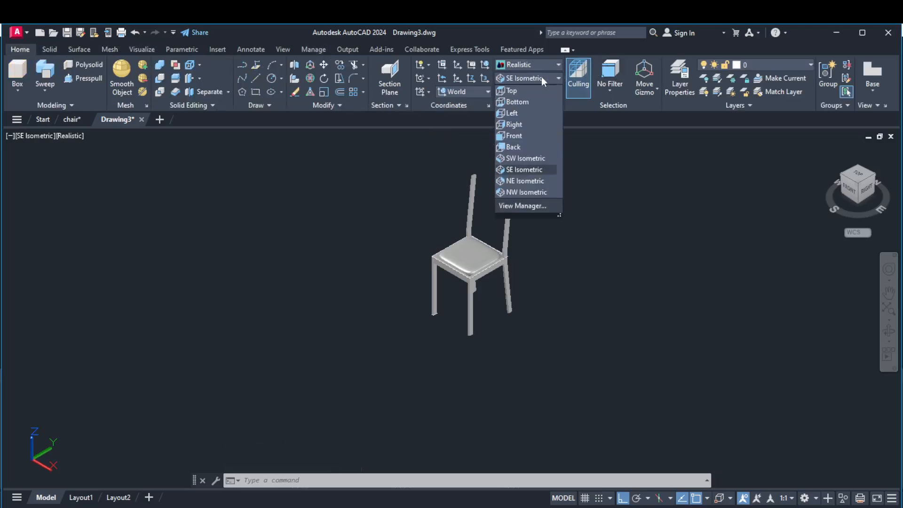
{"action": "left_click", "coordinate": [495, 295]}
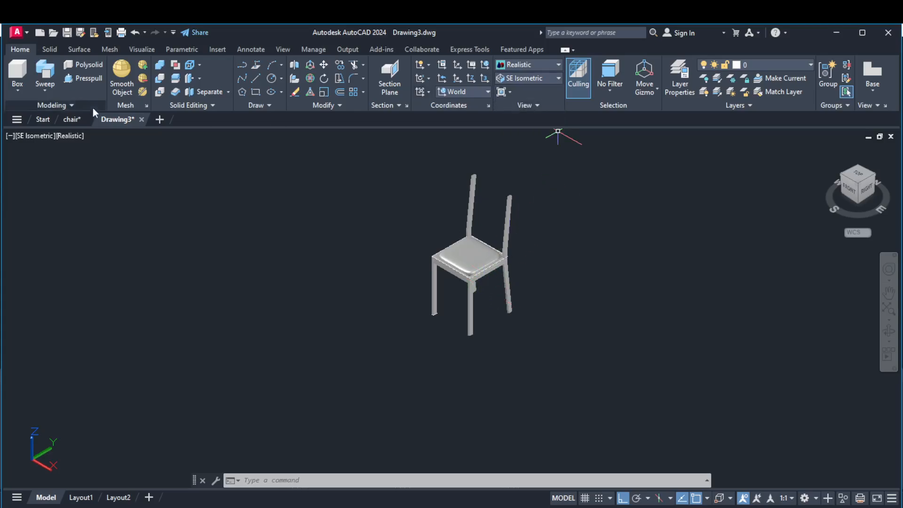
Draw a closed four-line profile on the inner face at the upper end of the far rear post, spanning the post's full width.
{"action": "left_click", "coordinate": [255, 79]}
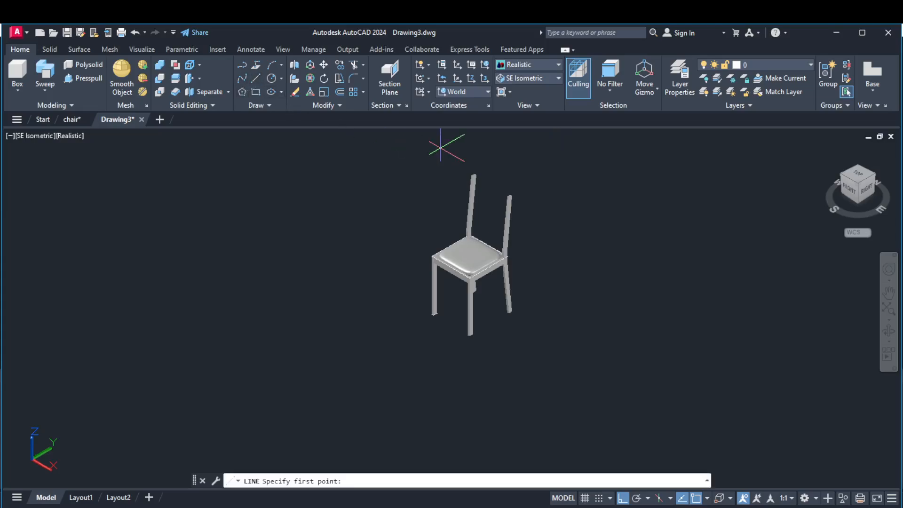
{"action": "scroll", "coordinate": [473, 175], "scroll_direction": "up", "scroll_amount": 2}
{"action": "scroll", "coordinate": [472, 175], "scroll_direction": "up", "scroll_amount": 5}
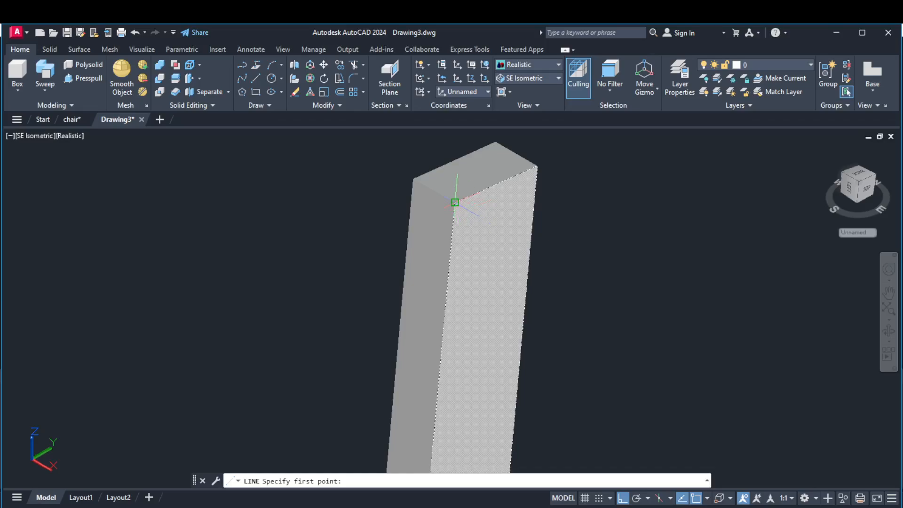
{"action": "left_click", "coordinate": [455, 202]}
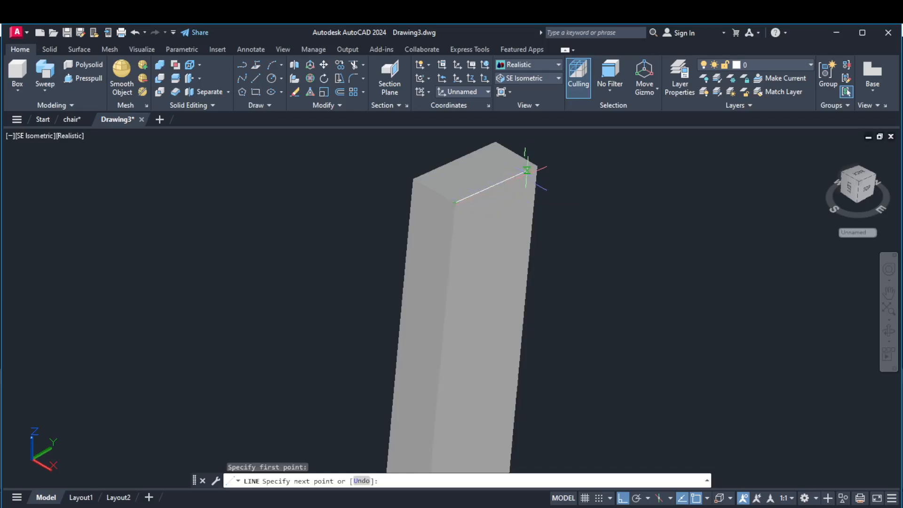
{"action": "left_click", "coordinate": [537, 165]}
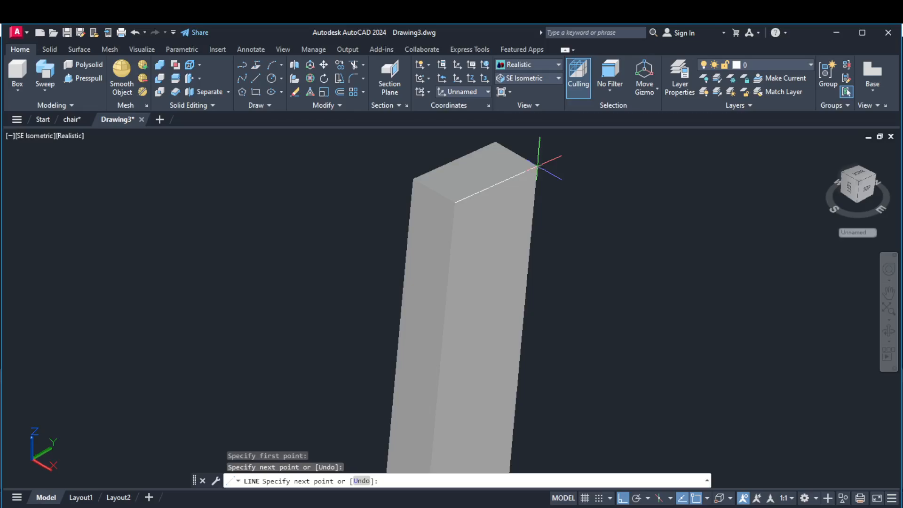
{"action": "left_click", "coordinate": [534, 197]}
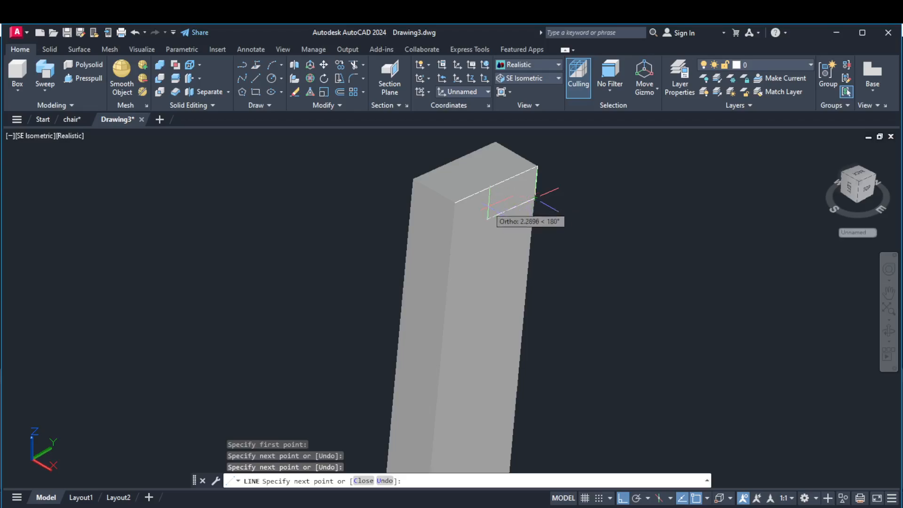
{"action": "left_click", "coordinate": [451, 235]}
{"action": "left_click", "coordinate": [454, 203]}
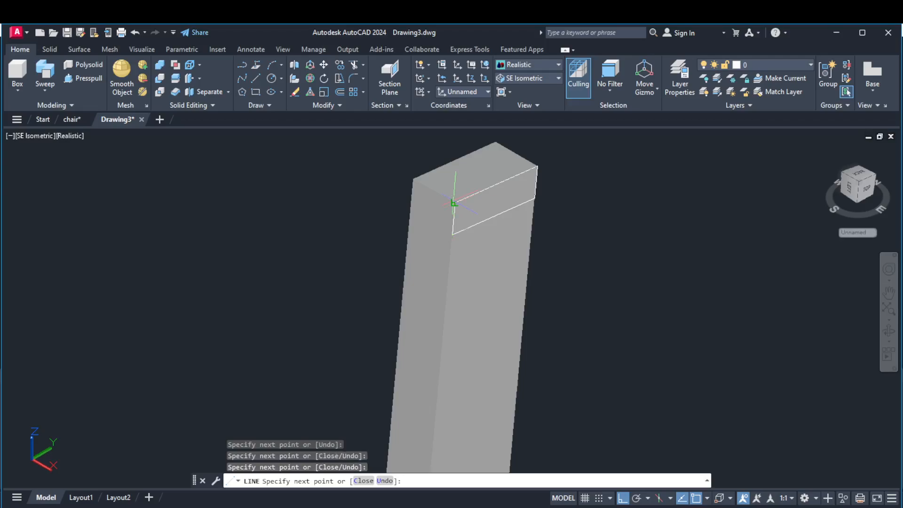
{"action": "key", "text": "Return"}
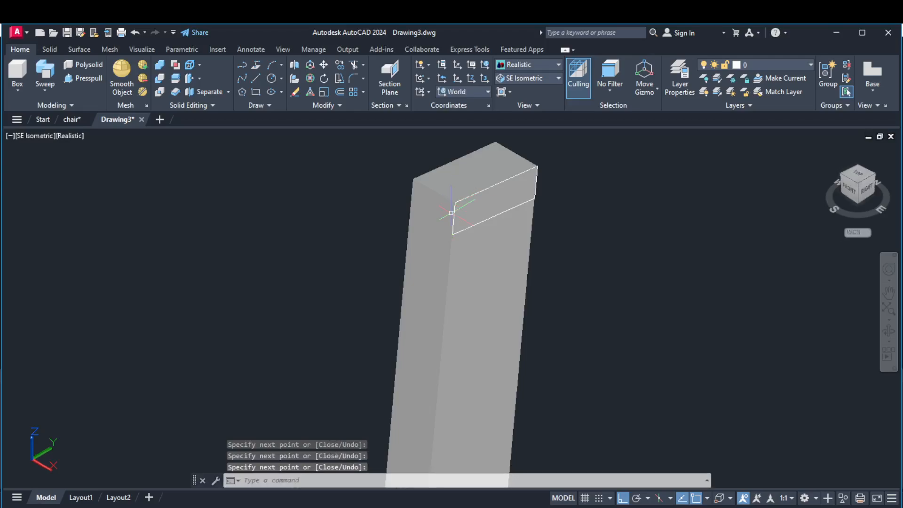
Draw a line joining the midpoints of the inner top edges of the two rear posts.
{"action": "left_click", "coordinate": [255, 78]}
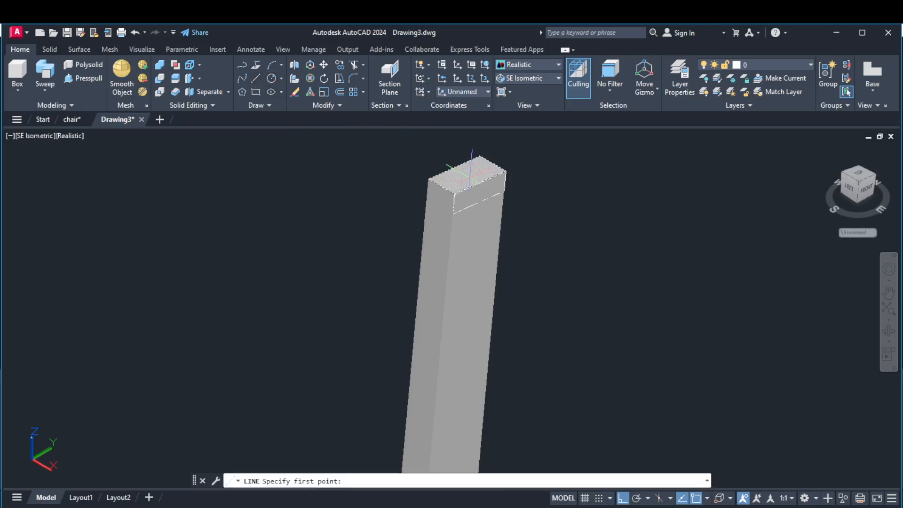
{"action": "left_click", "coordinate": [476, 185]}
{"action": "scroll", "coordinate": [482, 184], "scroll_direction": "down", "scroll_amount": 5}
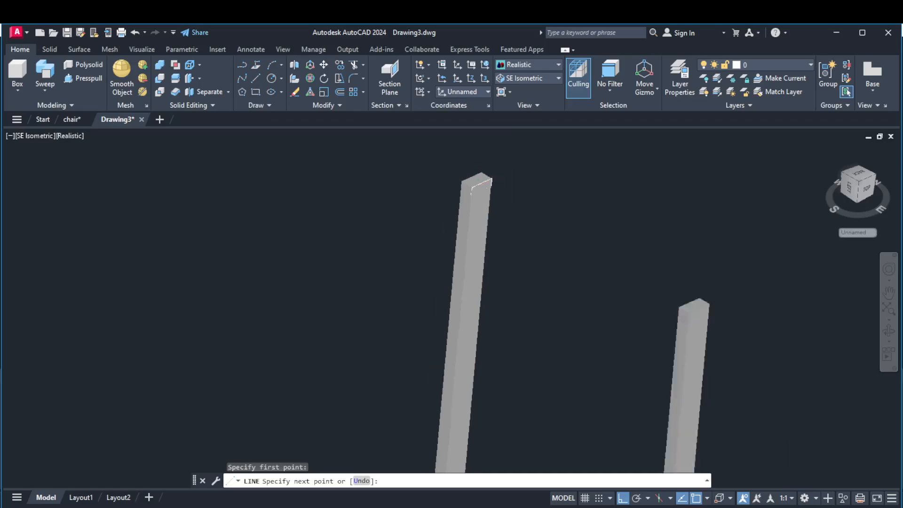
{"action": "scroll", "coordinate": [555, 237], "scroll_direction": "up", "scroll_amount": 5}
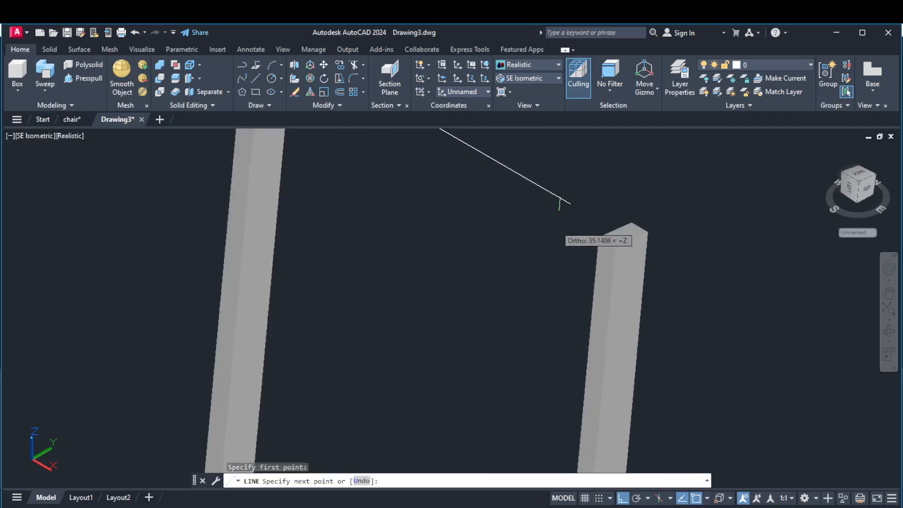
{"action": "left_click", "coordinate": [614, 229]}
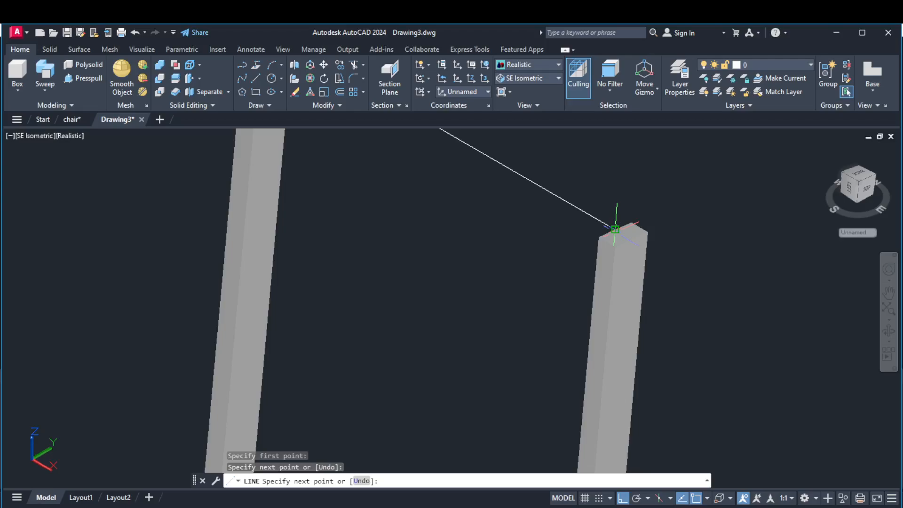
{"action": "key", "text": "Return"}
{"action": "scroll", "coordinate": [615, 244], "scroll_direction": "down", "scroll_amount": 5}
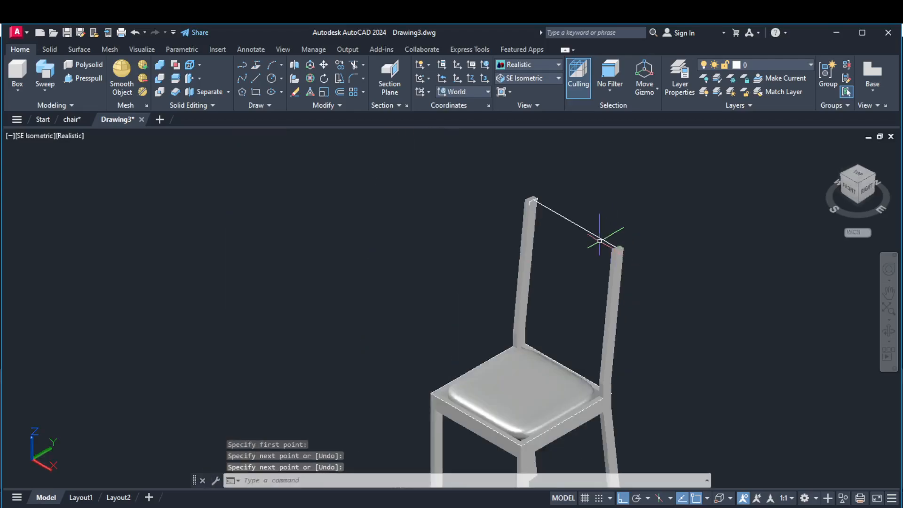
{"action": "scroll", "coordinate": [597, 237], "scroll_direction": "up", "scroll_amount": 3}
{"action": "scroll", "coordinate": [549, 172], "scroll_direction": "up", "scroll_amount": 3}
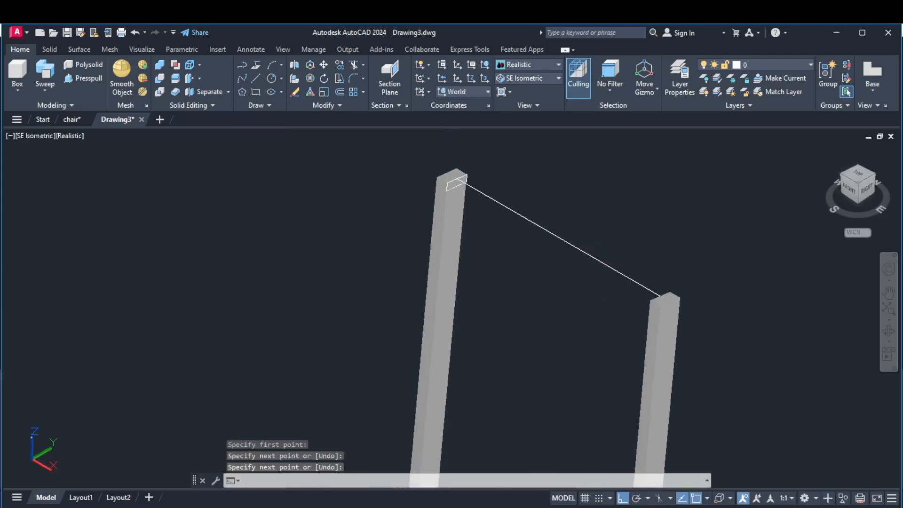
{"action": "scroll", "coordinate": [423, 177], "scroll_direction": "up", "scroll_amount": 2}
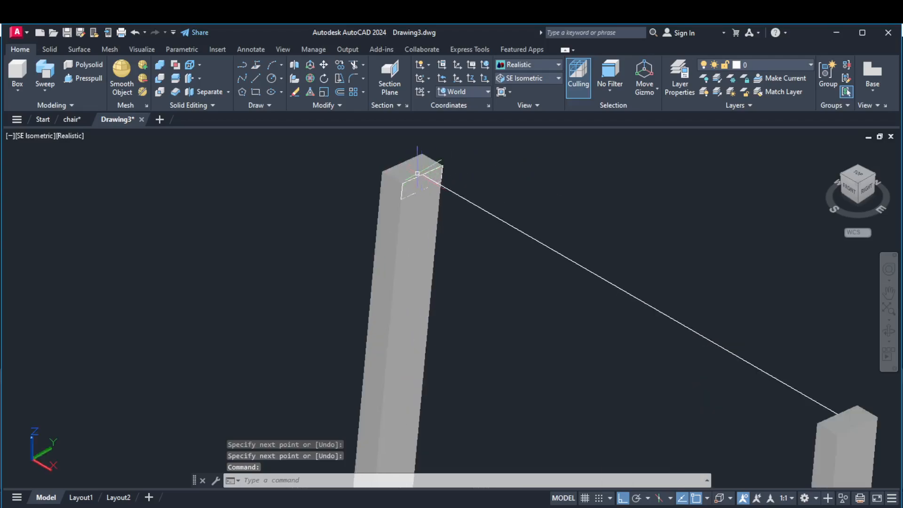
{"action": "left_click", "coordinate": [339, 66]}
{"action": "scroll", "coordinate": [402, 156], "scroll_direction": "up", "scroll_amount": 3}
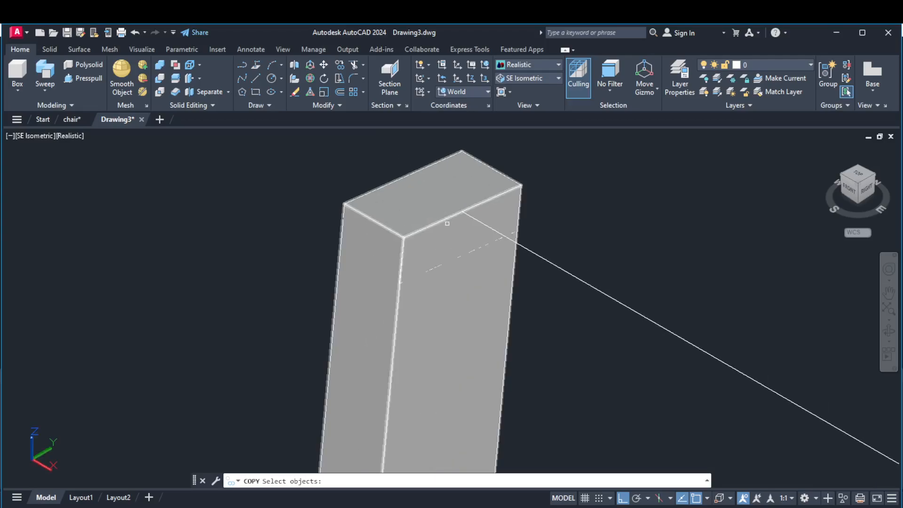
{"action": "left_click", "coordinate": [457, 256]}
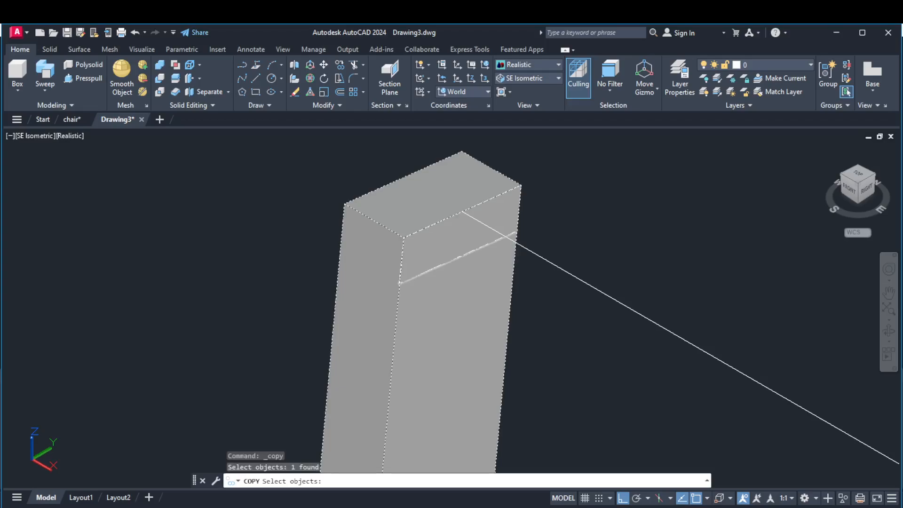
{"action": "key", "text": "Escape"}
Switch to the 2D Wireframe visual style and copy the profile's four lines along the X axis into the gap between the rear posts.
{"action": "left_click", "coordinate": [523, 65]}
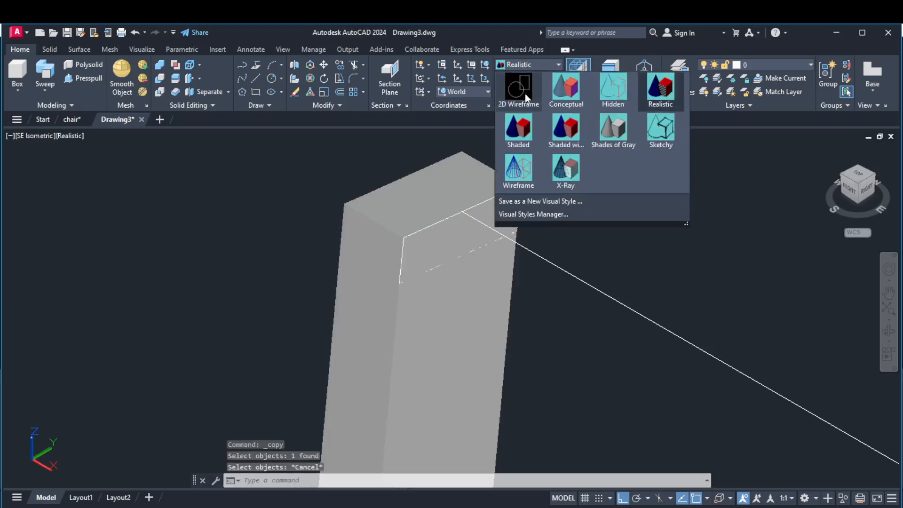
{"action": "left_click", "coordinate": [519, 86]}
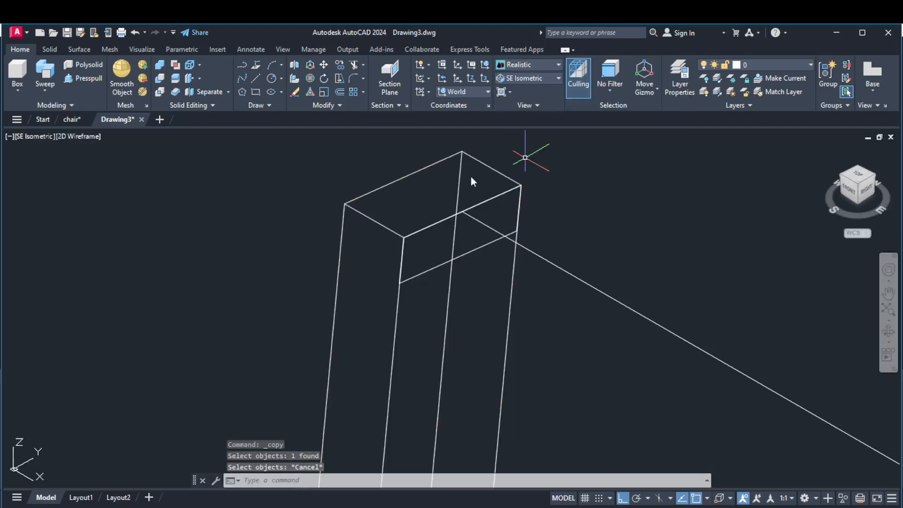
{"action": "left_click", "coordinate": [338, 65]}
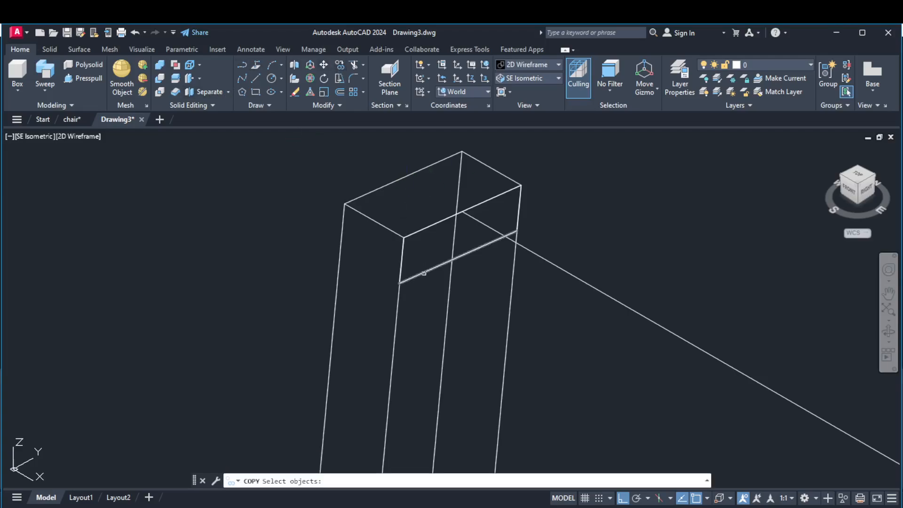
{"action": "left_click", "coordinate": [422, 271]}
{"action": "left_click", "coordinate": [403, 260]}
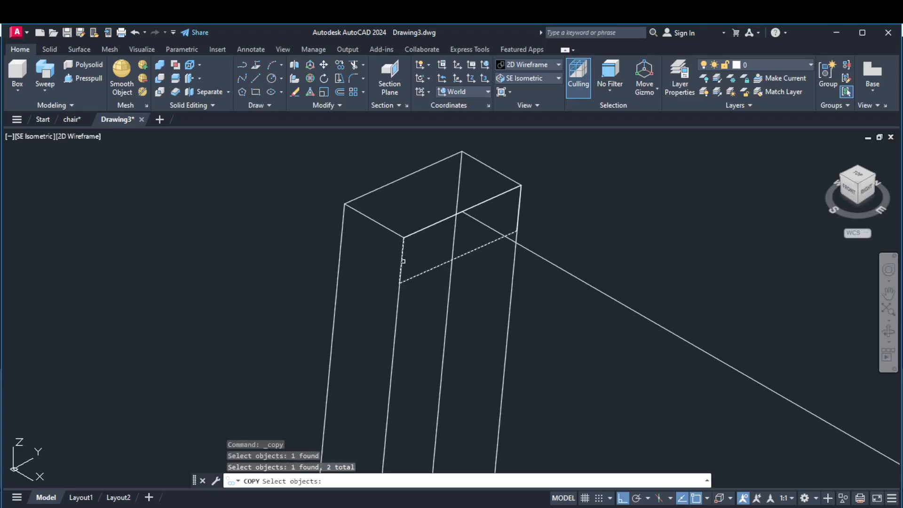
{"action": "left_click", "coordinate": [420, 230]}
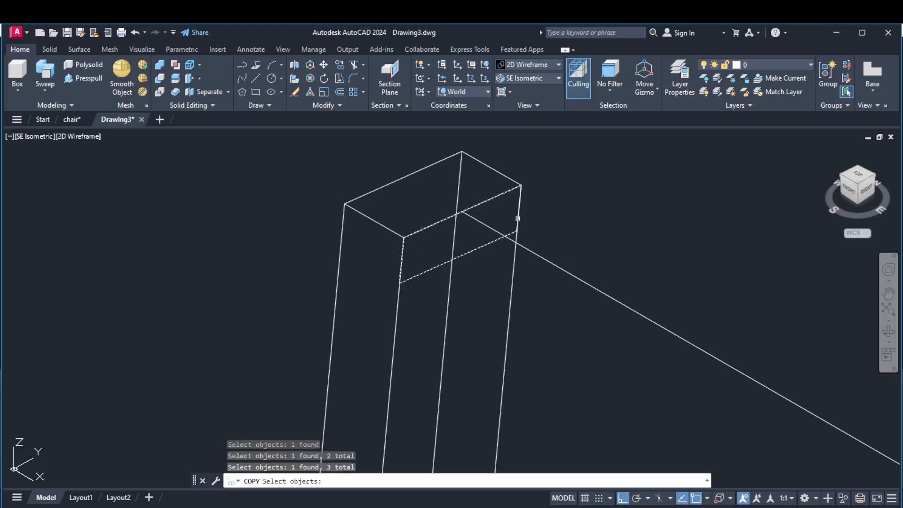
{"action": "key", "text": "Return"}
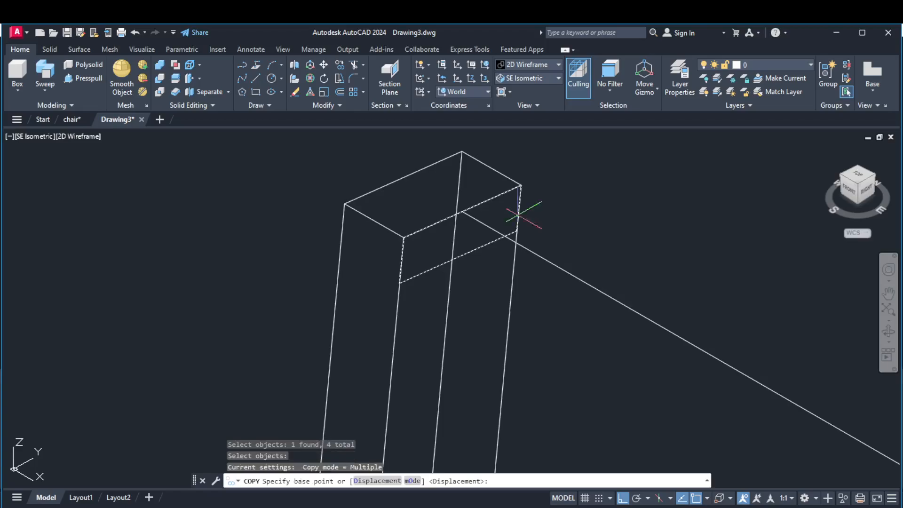
{"action": "left_click", "coordinate": [487, 243]}
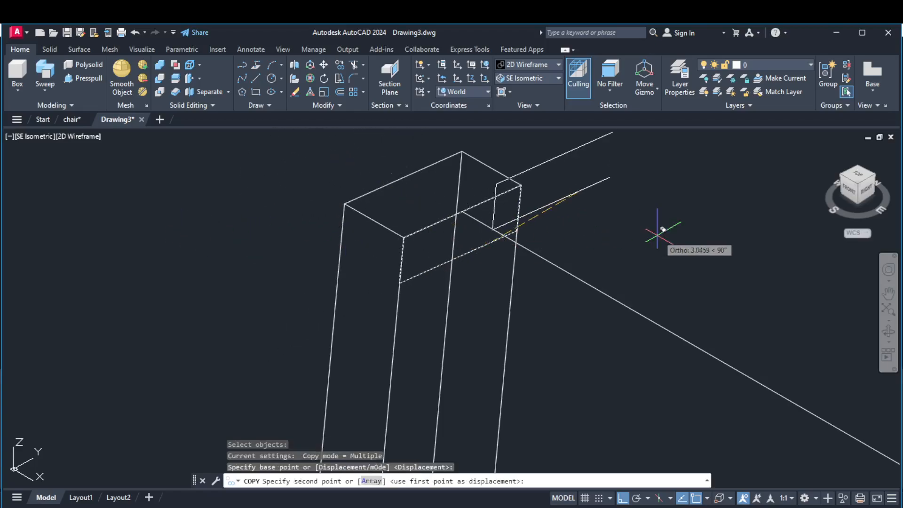
{"action": "scroll", "coordinate": [693, 240], "scroll_direction": "down", "scroll_amount": 3}
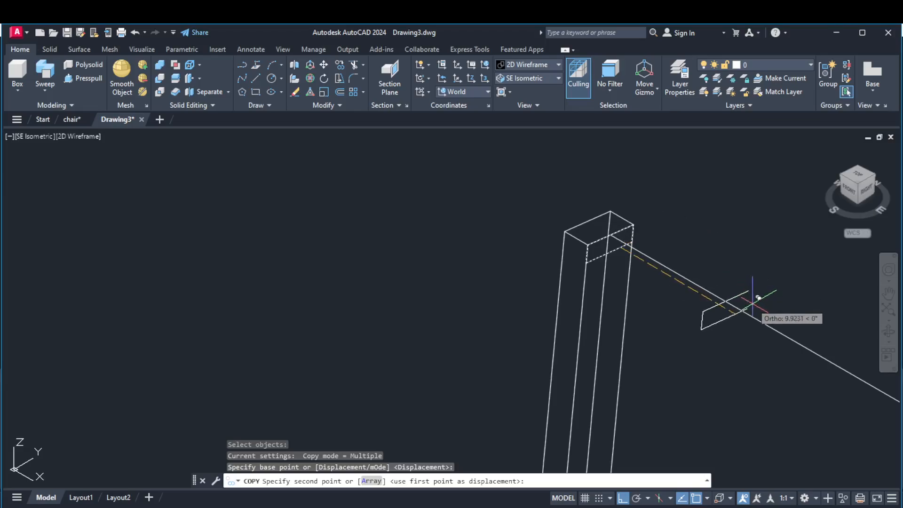
{"action": "left_click", "coordinate": [763, 323]}
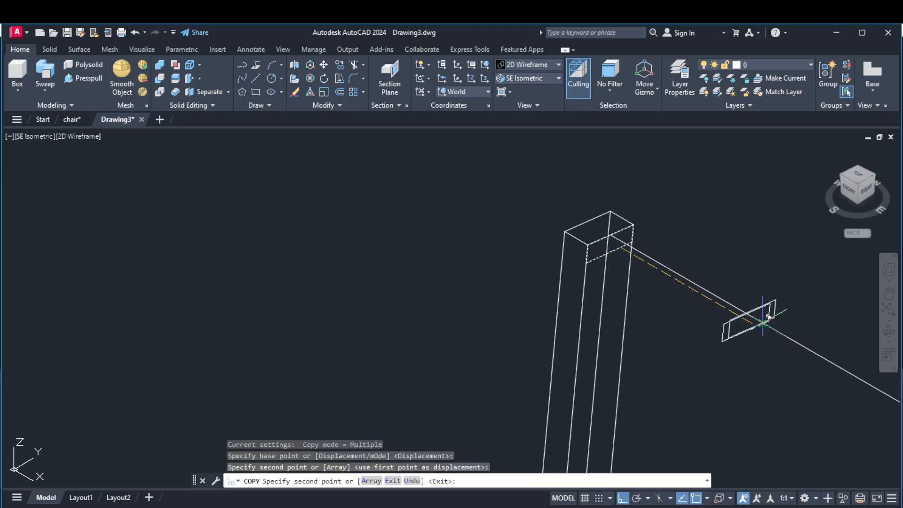
{"action": "key", "text": "Return"}
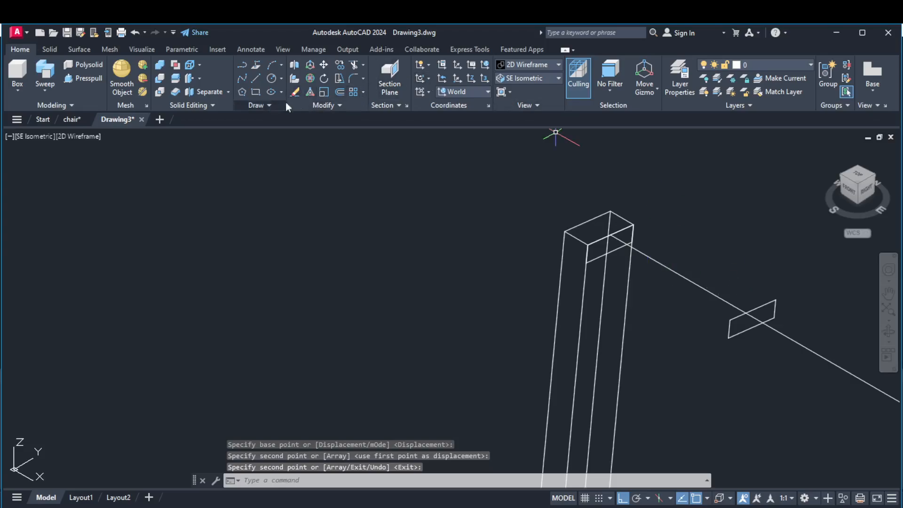
Join the four lines of the copied profile between the rear posts into a single closed polyline.
{"action": "left_click", "coordinate": [336, 103]}
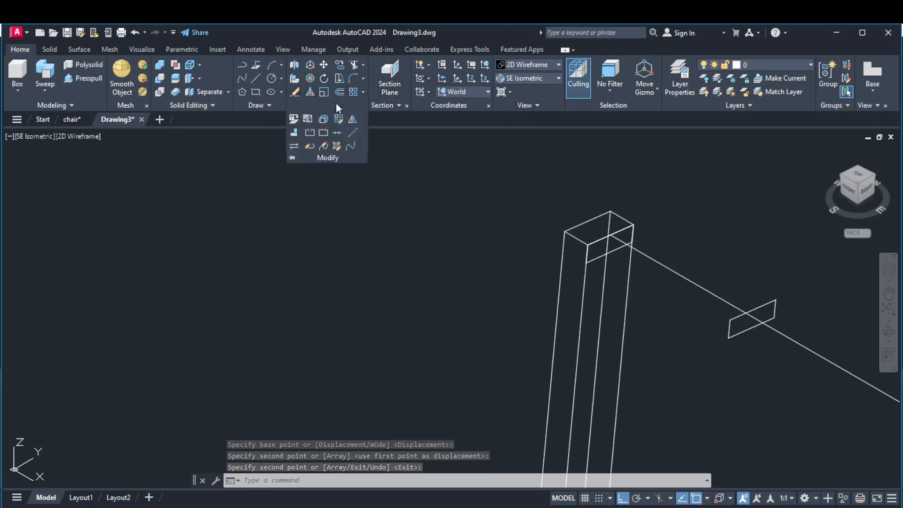
{"action": "left_click", "coordinate": [337, 133]}
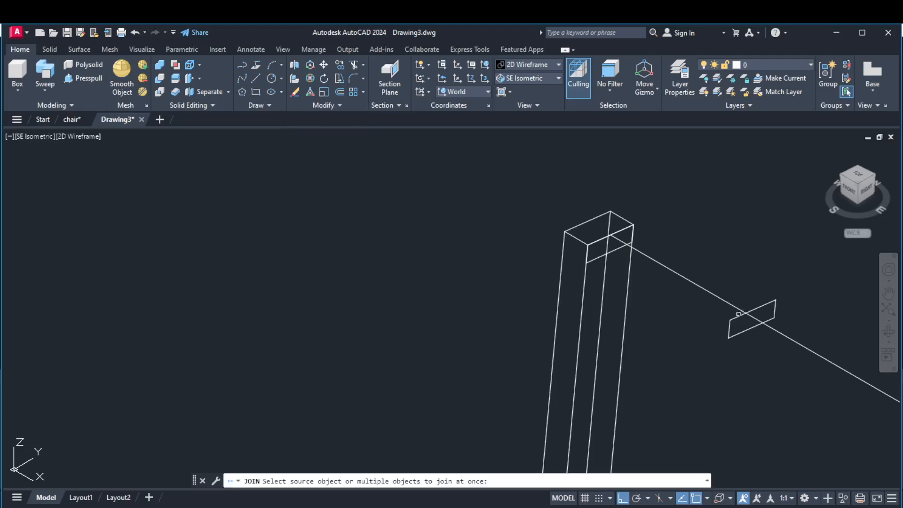
{"action": "left_click", "coordinate": [734, 316]}
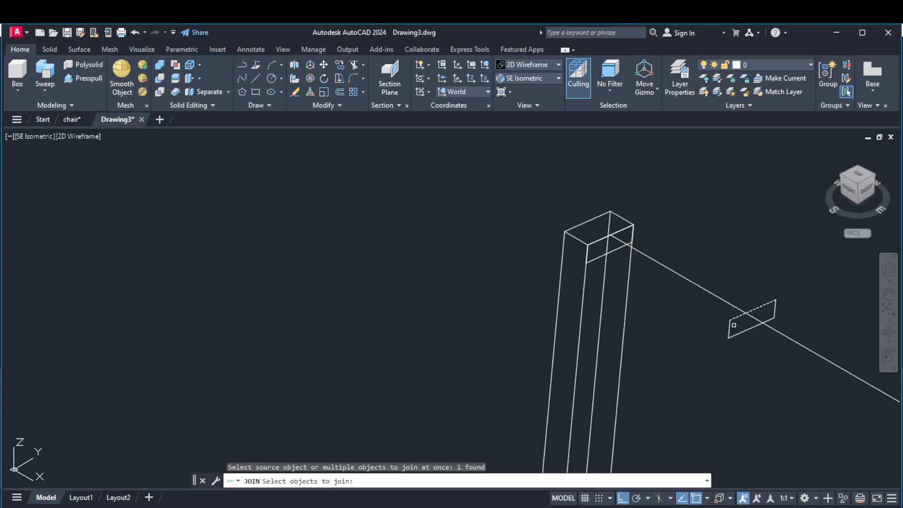
{"action": "scroll", "coordinate": [724, 326], "scroll_direction": "up", "scroll_amount": 5}
{"action": "left_click", "coordinate": [723, 326]}
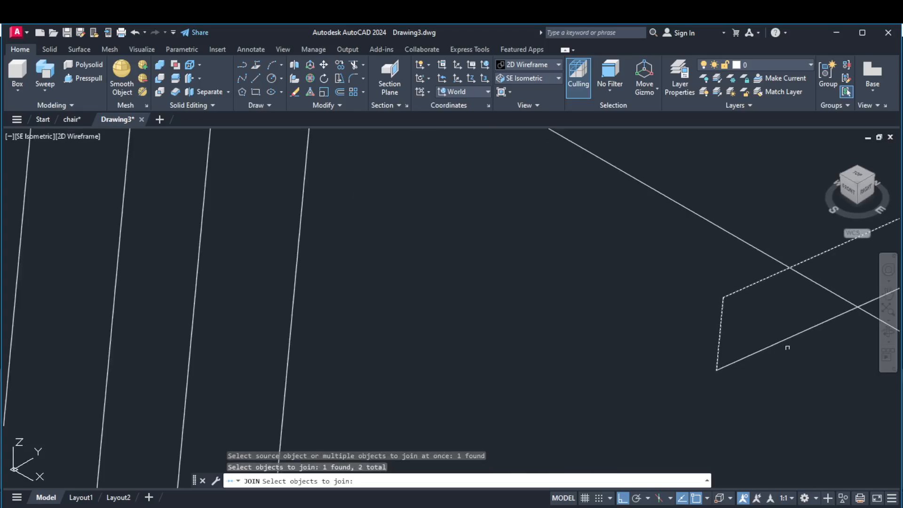
{"action": "left_click", "coordinate": [782, 345]}
{"action": "scroll", "coordinate": [780, 343], "scroll_direction": "down", "scroll_amount": 5}
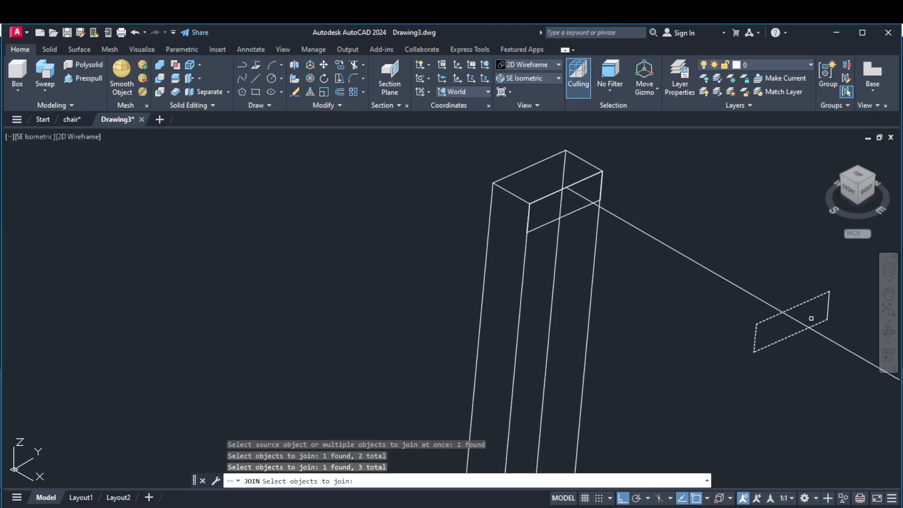
{"action": "left_click", "coordinate": [827, 305]}
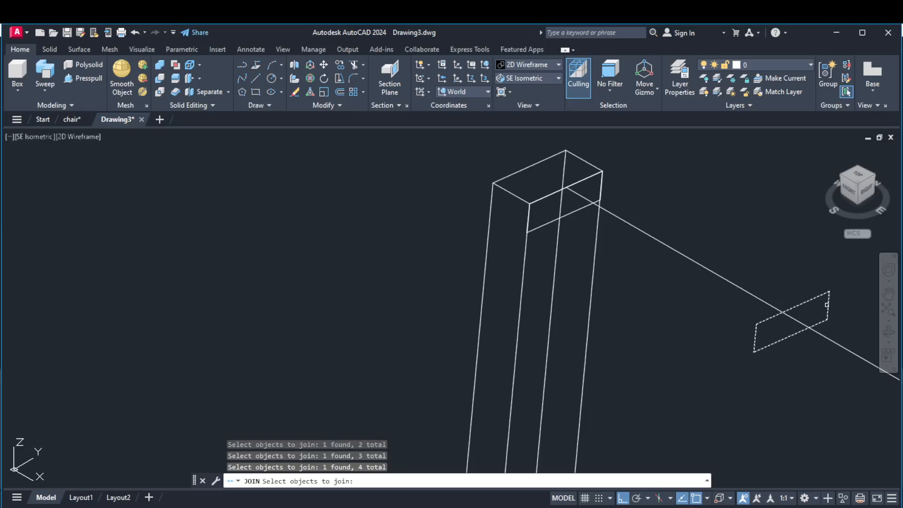
{"action": "key", "text": "Return"}
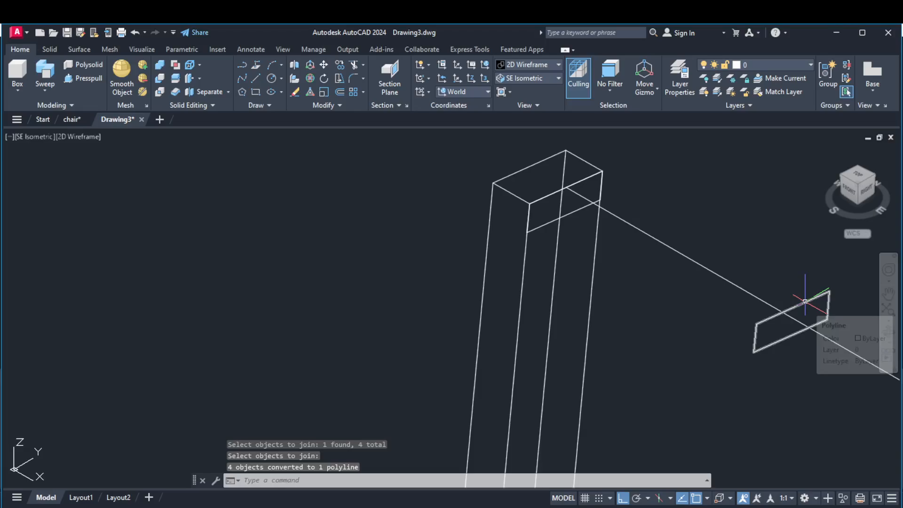
{"action": "scroll", "coordinate": [753, 289], "scroll_direction": "up", "scroll_amount": 3}
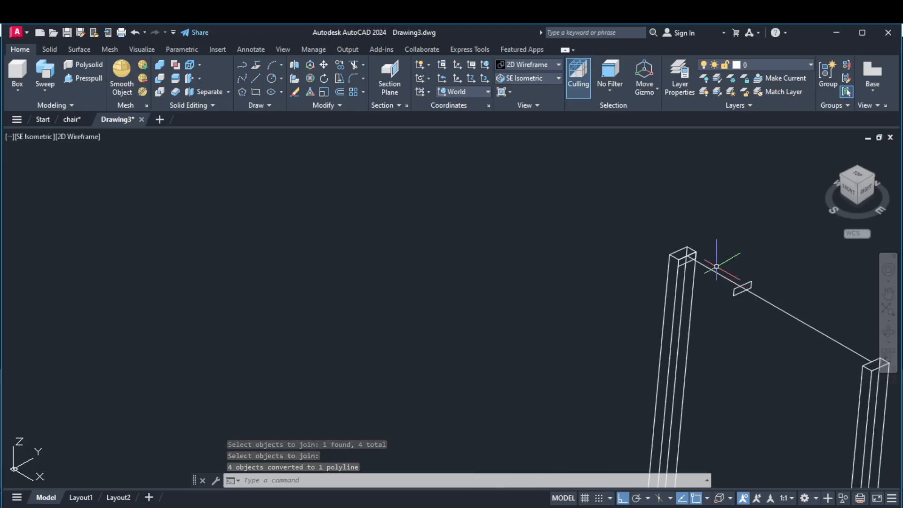
{"action": "scroll", "coordinate": [744, 282], "scroll_direction": "down", "scroll_amount": 5}
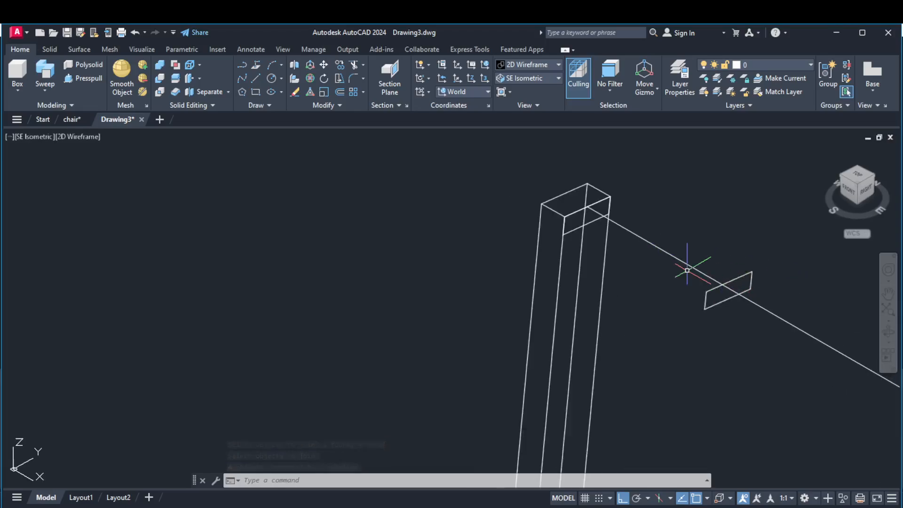
{"action": "scroll", "coordinate": [560, 202], "scroll_direction": "down", "scroll_amount": 4}
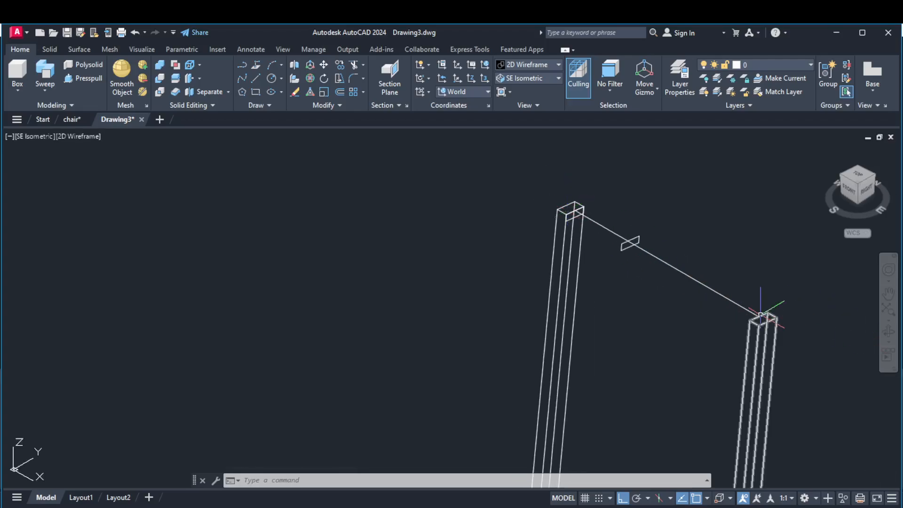
{"action": "scroll", "coordinate": [631, 298], "scroll_direction": "down", "scroll_amount": 1}
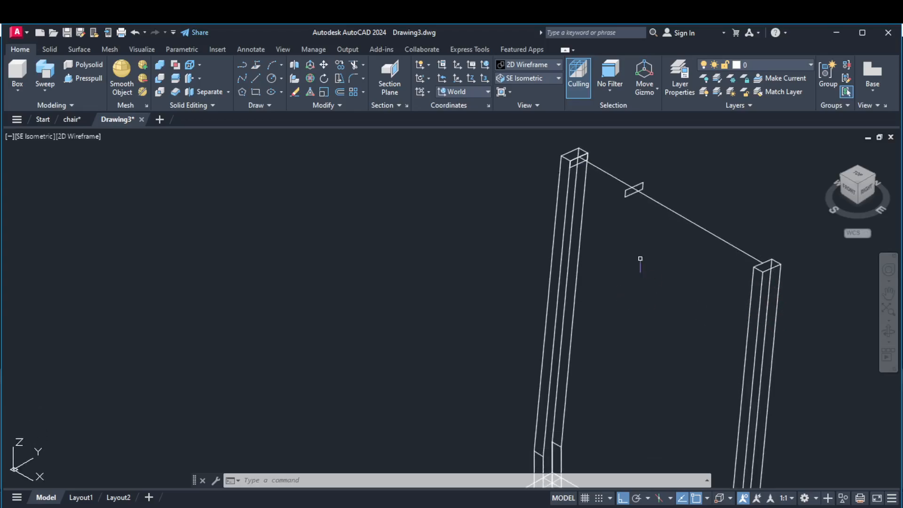
{"action": "scroll", "coordinate": [639, 258], "scroll_direction": "down", "scroll_amount": 3}
{"action": "scroll", "coordinate": [599, 326], "scroll_direction": "up", "scroll_amount": 2}
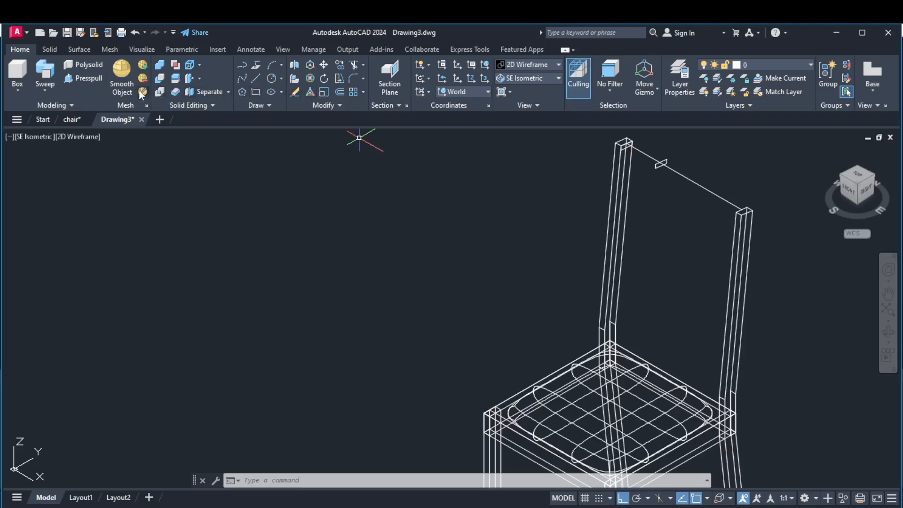
{"action": "left_click", "coordinate": [82, 77]}
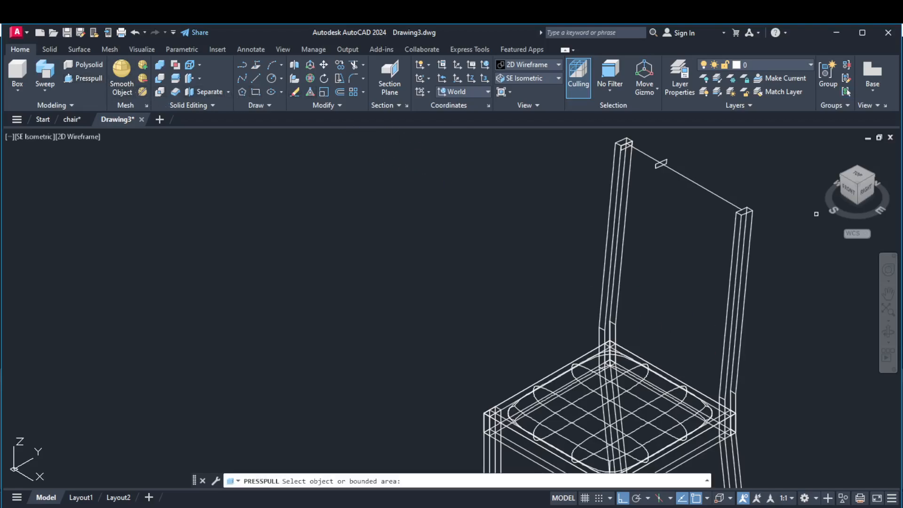
{"action": "scroll", "coordinate": [672, 170], "scroll_direction": "up", "scroll_amount": 5}
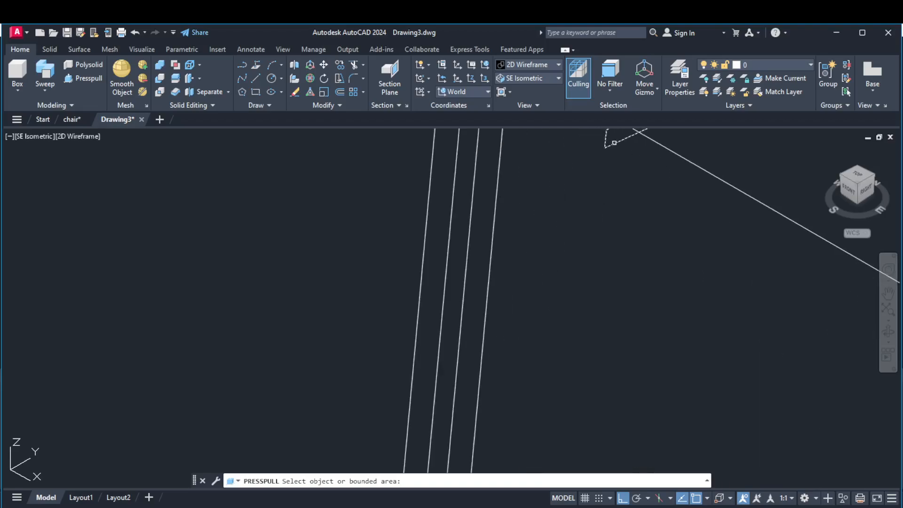
{"action": "left_click", "coordinate": [614, 143]}
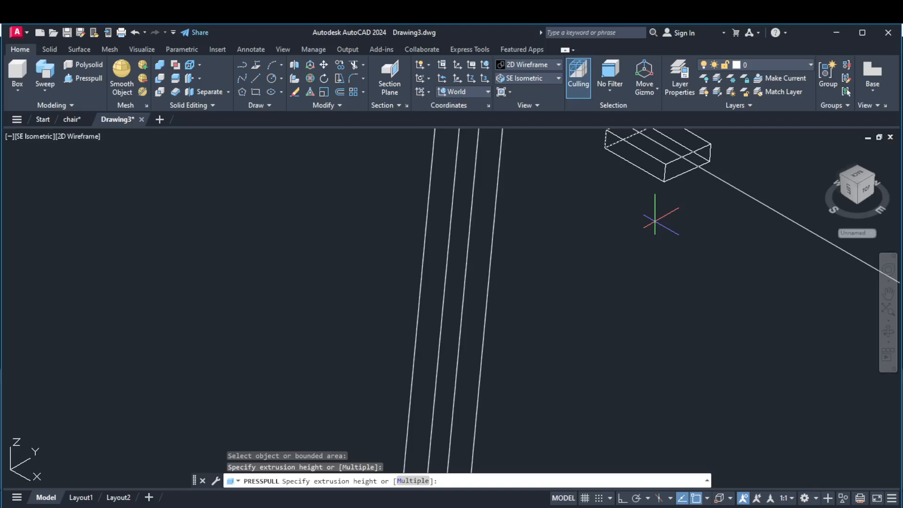
{"action": "key", "text": "Escape"}
Presspull the joined profile 45 units along the guide line toward the near rear post to form a horizontal bar.
{"action": "scroll", "coordinate": [655, 221], "scroll_direction": "down", "scroll_amount": 5}
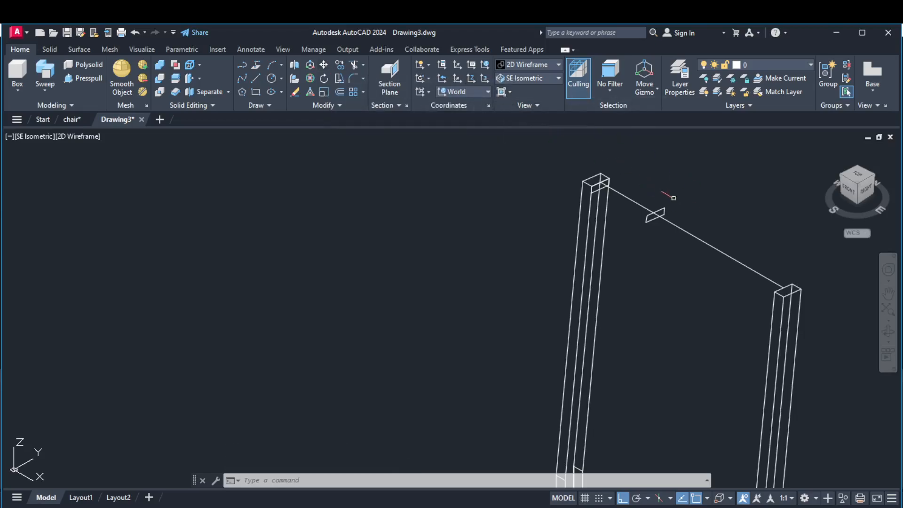
{"action": "scroll", "coordinate": [672, 195], "scroll_direction": "down", "scroll_amount": 2}
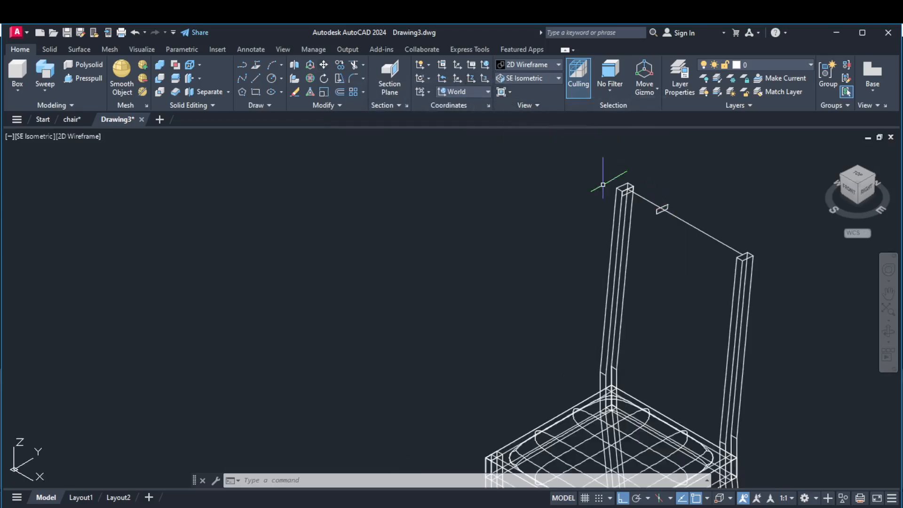
{"action": "left_click", "coordinate": [96, 76]}
{"action": "scroll", "coordinate": [717, 238], "scroll_direction": "up", "scroll_amount": 4}
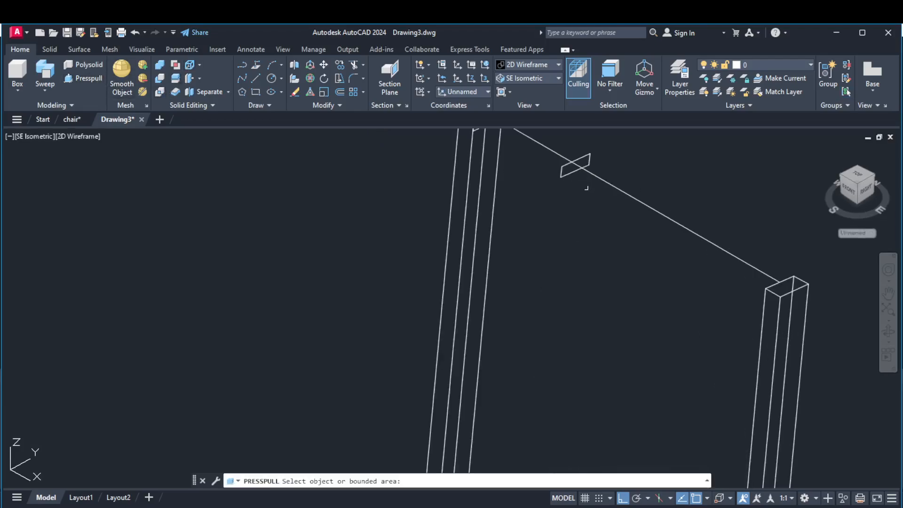
{"action": "left_click", "coordinate": [572, 171]}
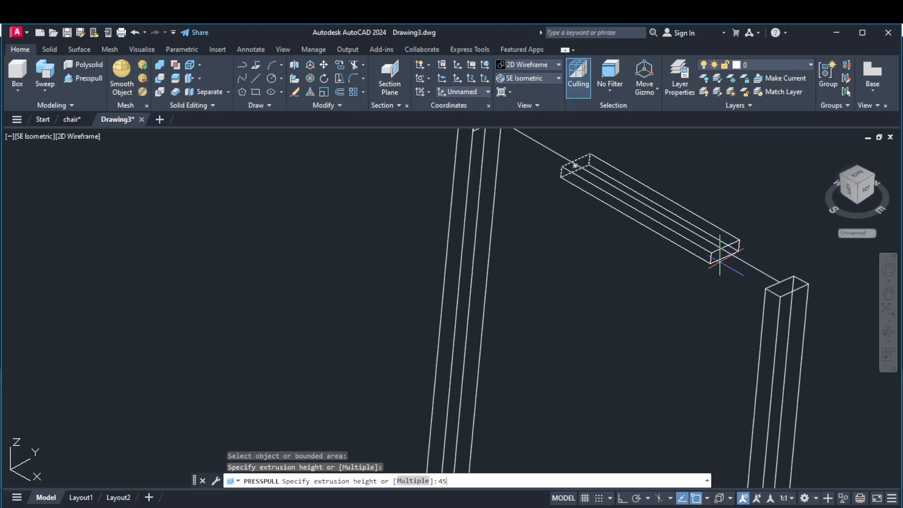
{"action": "type", "text": "45"}
{"action": "key", "text": "Return"}
{"action": "scroll", "coordinate": [666, 280], "scroll_direction": "down", "scroll_amount": 4}
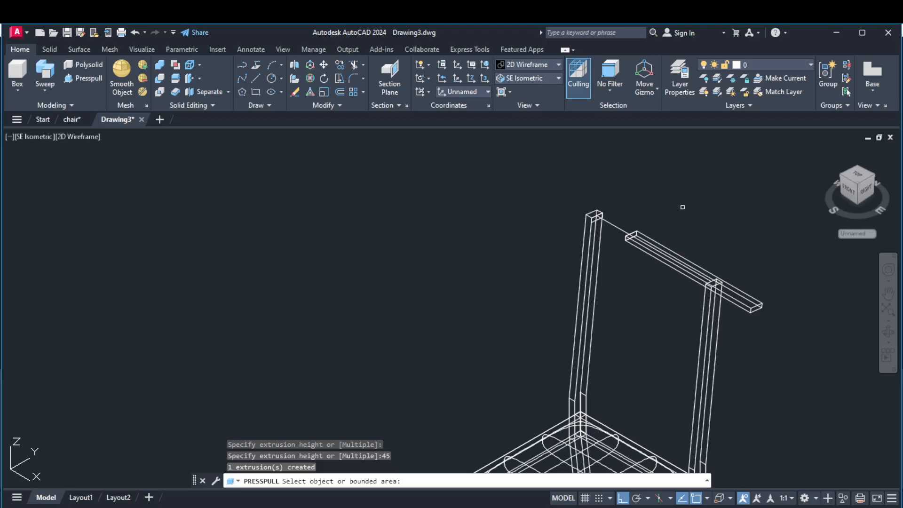
{"action": "key", "text": "Return"}
Presspull the bar's long top face upward by 4 units.
{"action": "scroll", "coordinate": [772, 314], "scroll_direction": "up", "scroll_amount": 6}
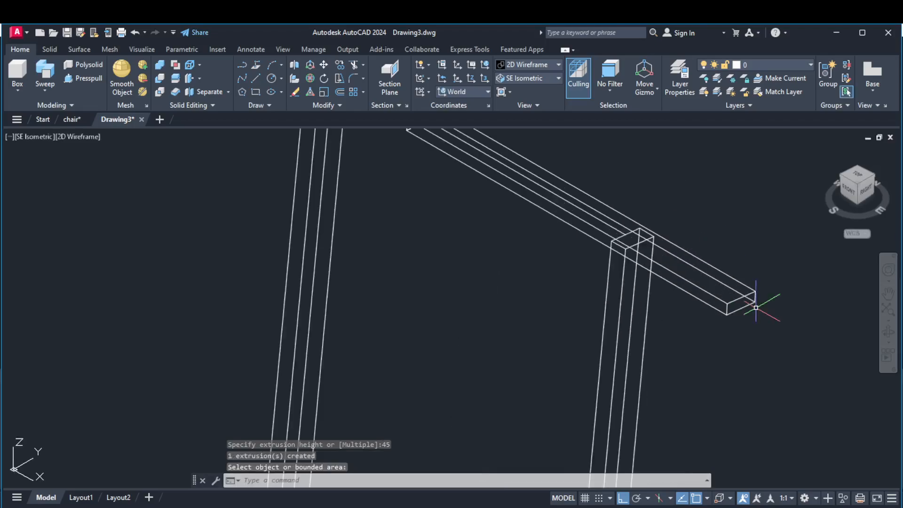
{"action": "scroll", "coordinate": [739, 308], "scroll_direction": "down", "scroll_amount": 3}
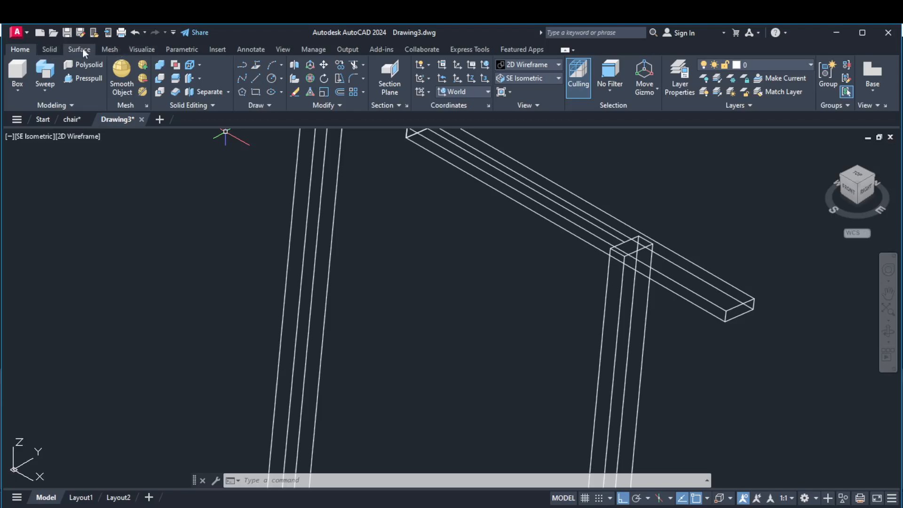
{"action": "left_click", "coordinate": [86, 78]}
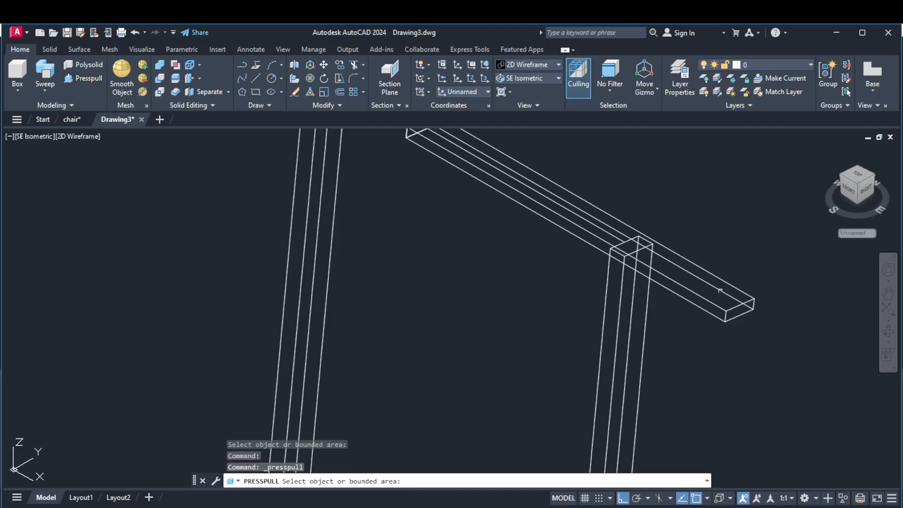
{"action": "scroll", "coordinate": [727, 303], "scroll_direction": "up", "scroll_amount": 2}
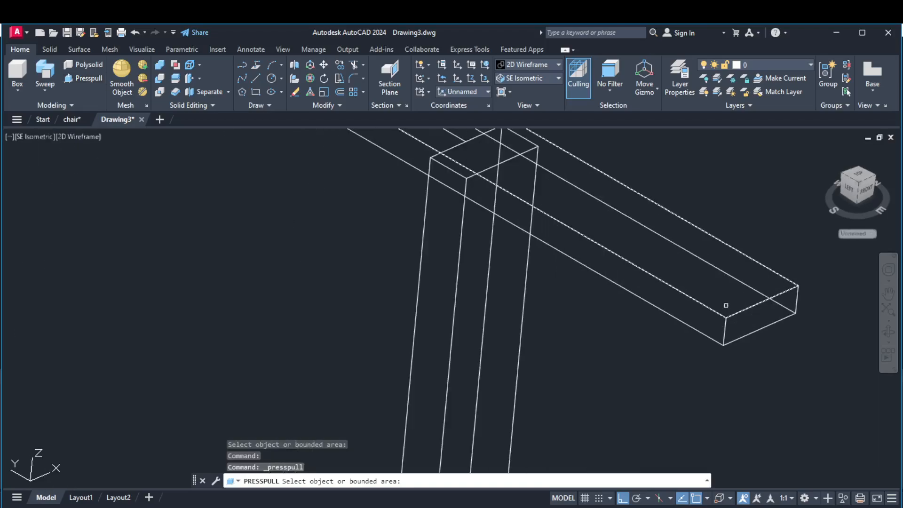
{"action": "left_click", "coordinate": [726, 306]}
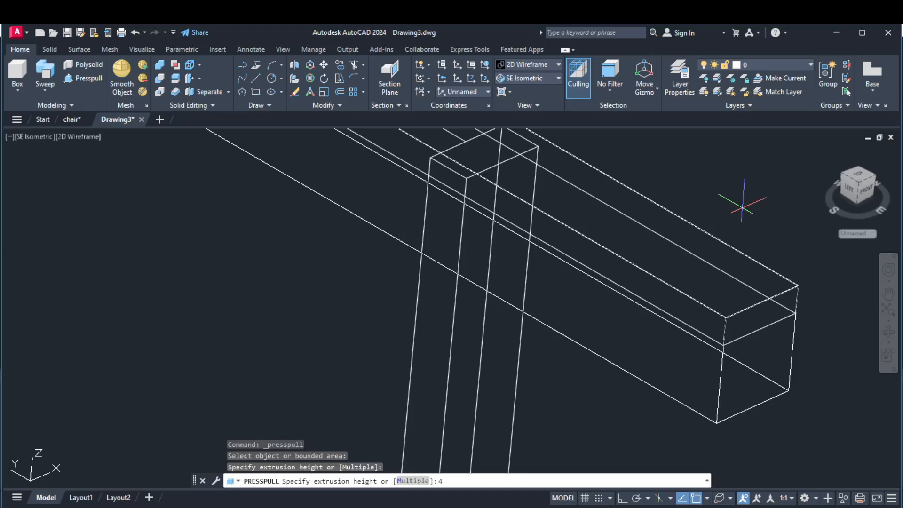
{"action": "type", "text": "4"}
{"action": "key", "text": "Return"}
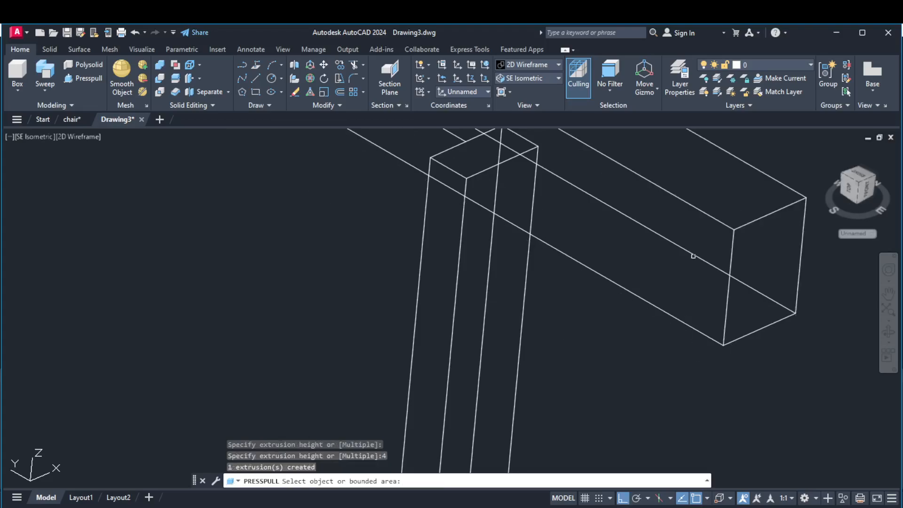
Presspull the bar's front long side face inward to the midpoint of the upper edge at its near end.
{"action": "left_click", "coordinate": [726, 311]}
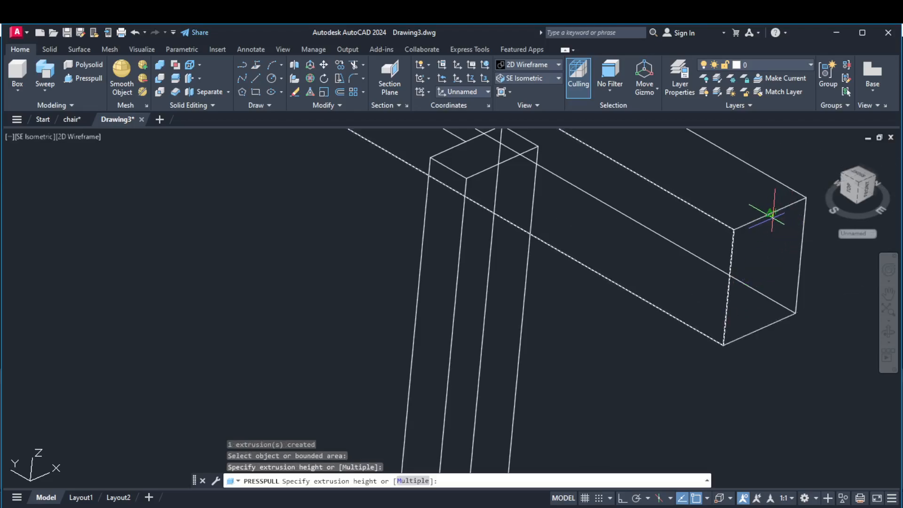
{"action": "scroll", "coordinate": [777, 211], "scroll_direction": "up", "scroll_amount": 3}
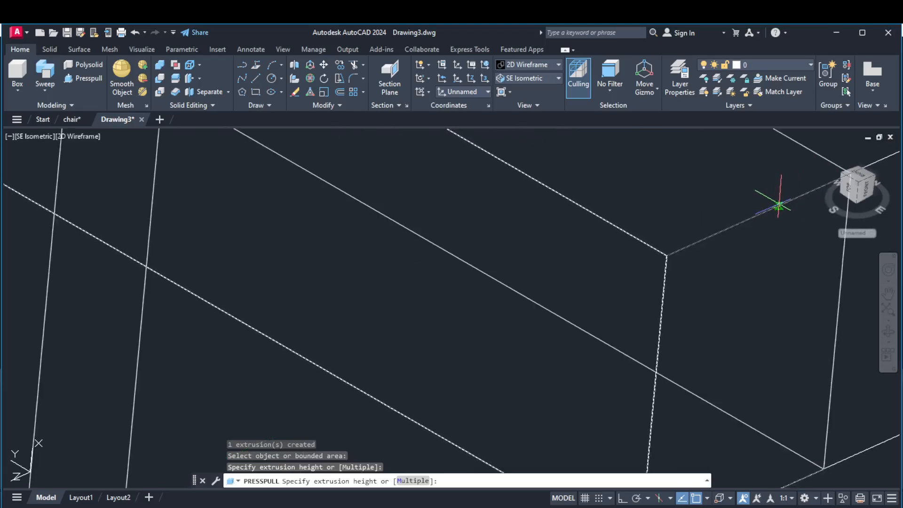
{"action": "left_click", "coordinate": [780, 200]}
{"action": "scroll", "coordinate": [718, 253], "scroll_direction": "down", "scroll_amount": 3}
{"action": "scroll", "coordinate": [718, 253], "scroll_direction": "down", "scroll_amount": 3}
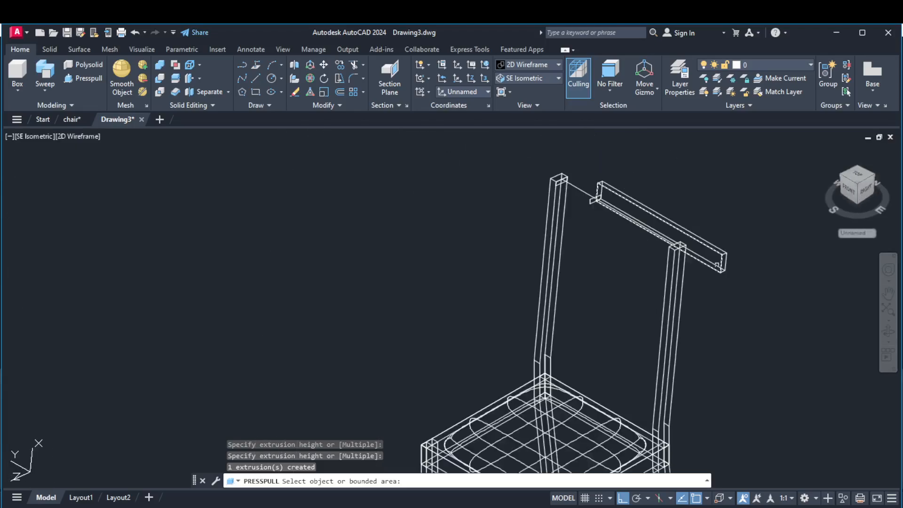
Presspull the bar's top face slightly downward to reduce the bar's height.
{"action": "scroll", "coordinate": [693, 223], "scroll_direction": "up", "scroll_amount": 2}
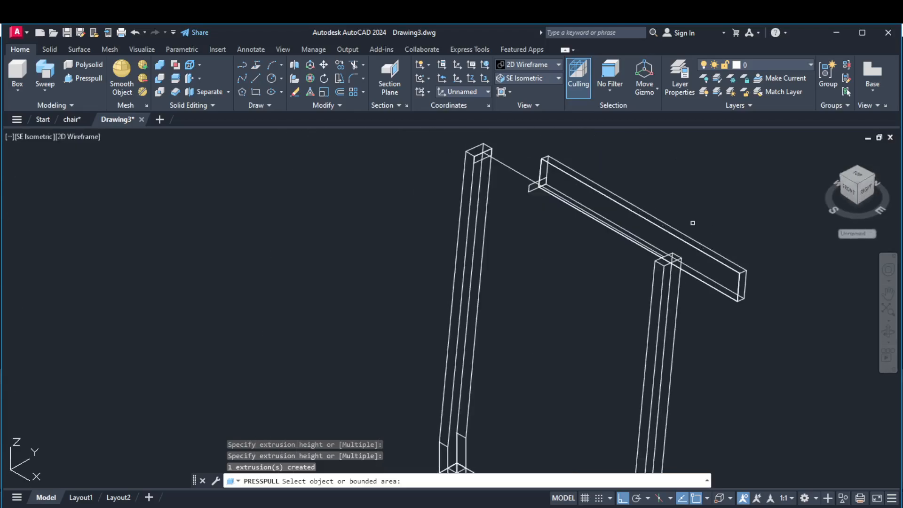
{"action": "scroll", "coordinate": [704, 240], "scroll_direction": "down", "scroll_amount": 2}
{"action": "scroll", "coordinate": [707, 247], "scroll_direction": "up", "scroll_amount": 2}
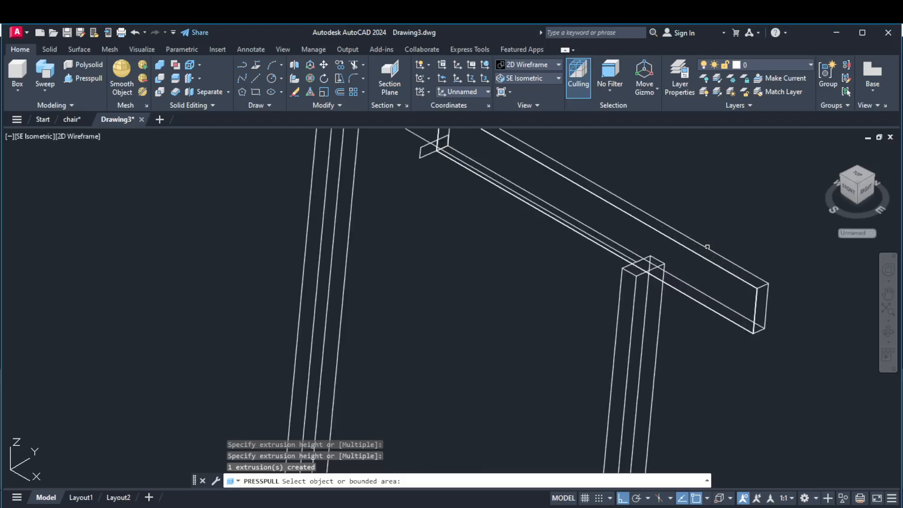
{"action": "scroll", "coordinate": [780, 308], "scroll_direction": "up", "scroll_amount": 2}
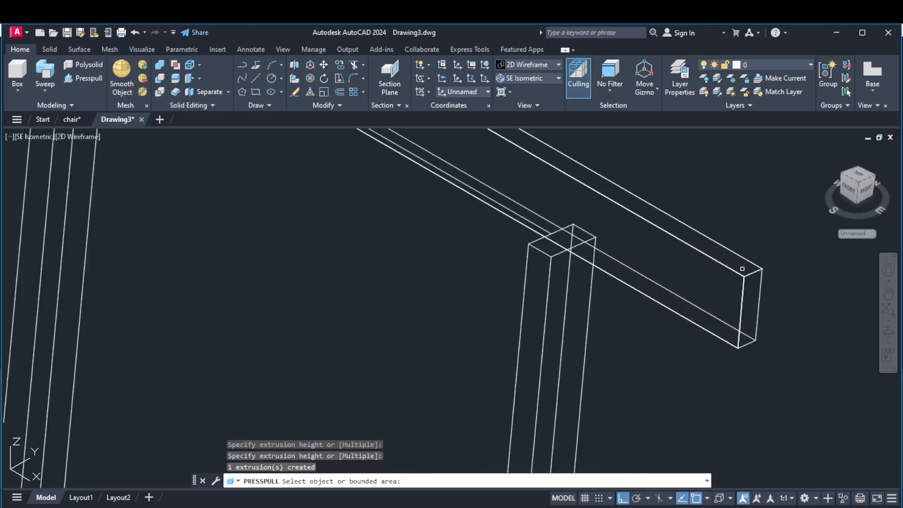
{"action": "left_click", "coordinate": [742, 265]}
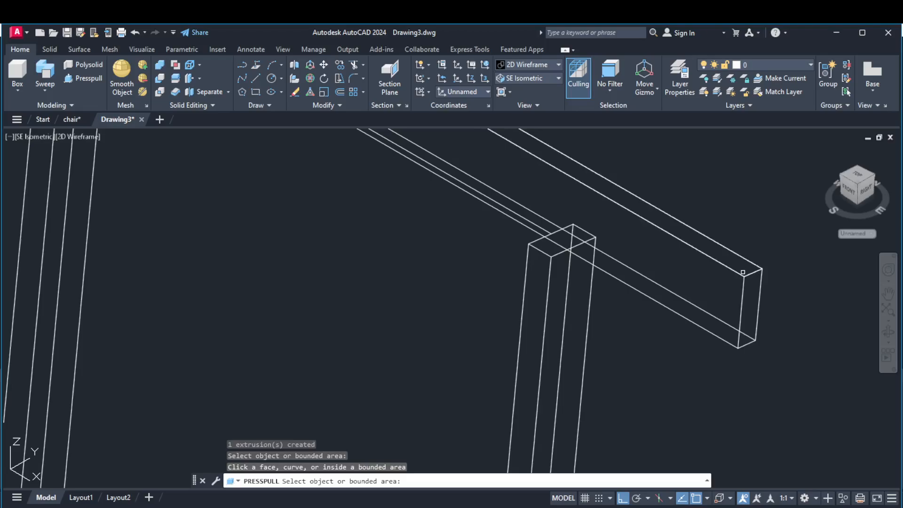
{"action": "left_click", "coordinate": [745, 269]}
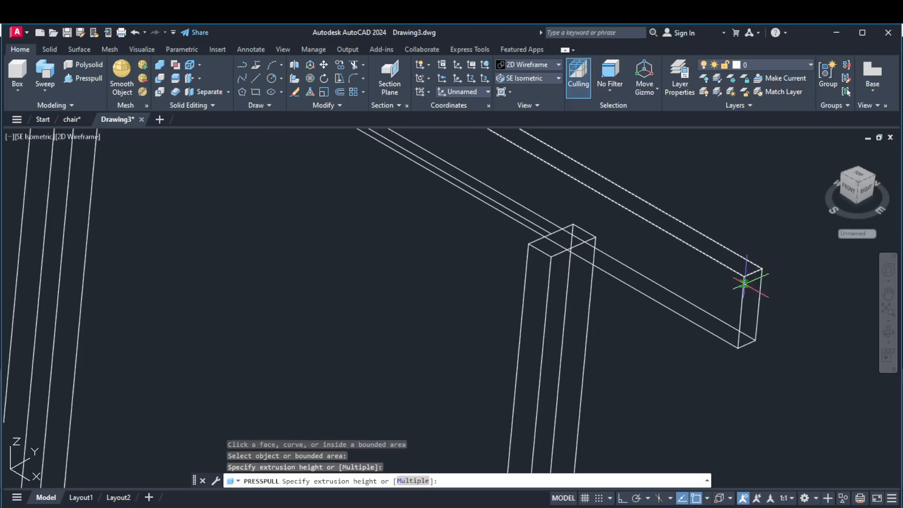
{"action": "left_click", "coordinate": [743, 291]}
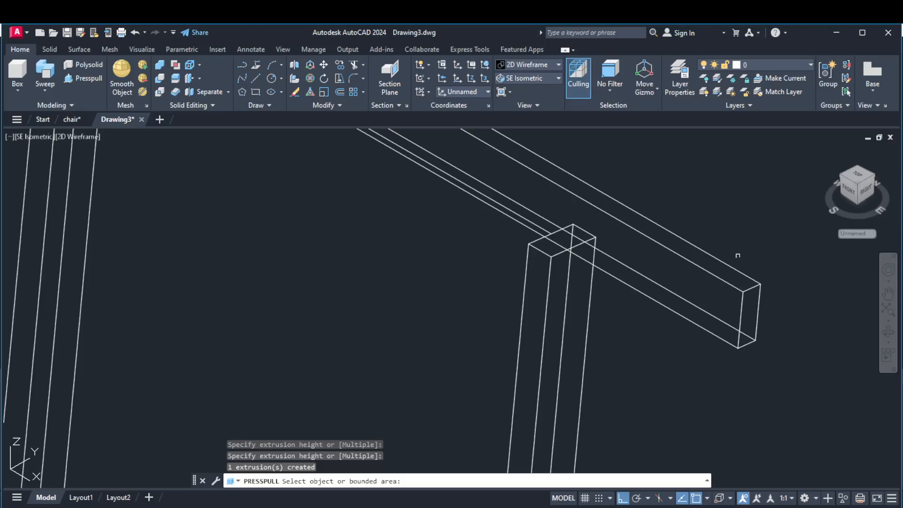
End Presspull and erase the leftover profile at the bar's far end.
{"action": "scroll", "coordinate": [741, 262], "scroll_direction": "down", "scroll_amount": 3}
{"action": "key", "text": "Return"}
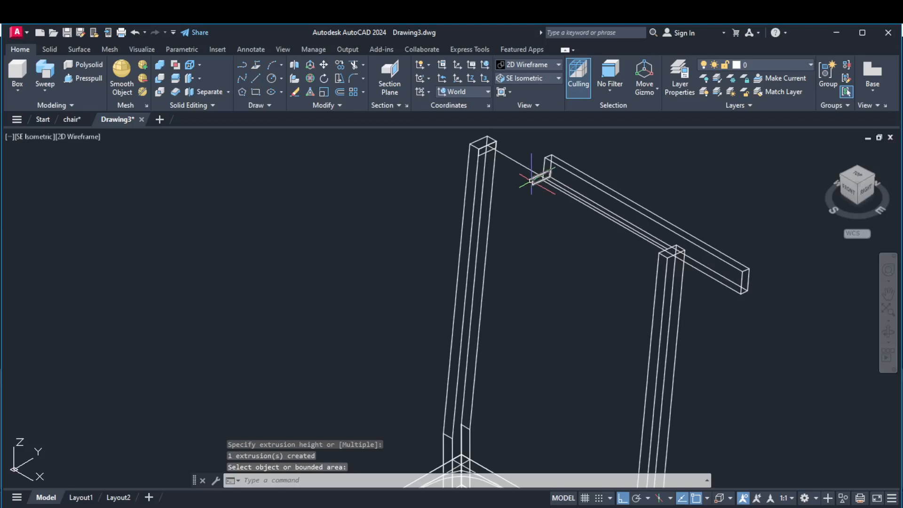
{"action": "key", "text": "Return"}
{"action": "left_click", "coordinate": [533, 180]}
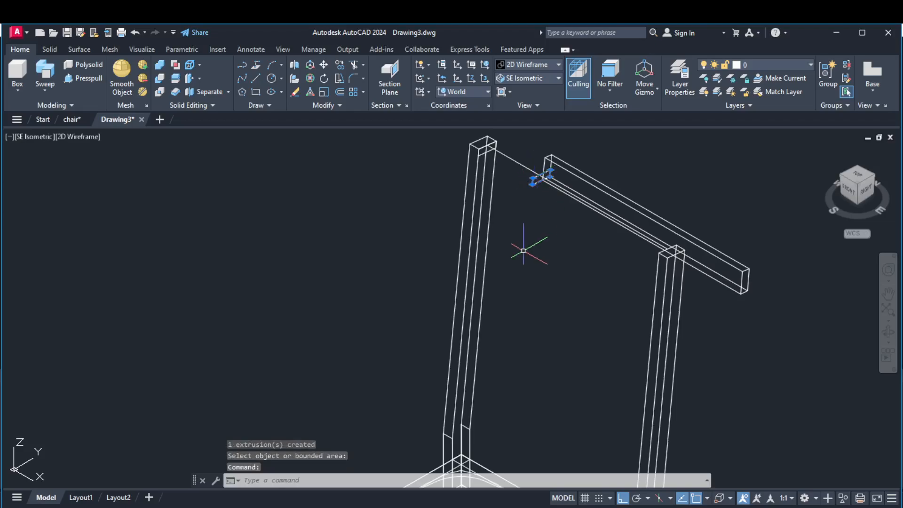
{"action": "key", "text": "Delete"}
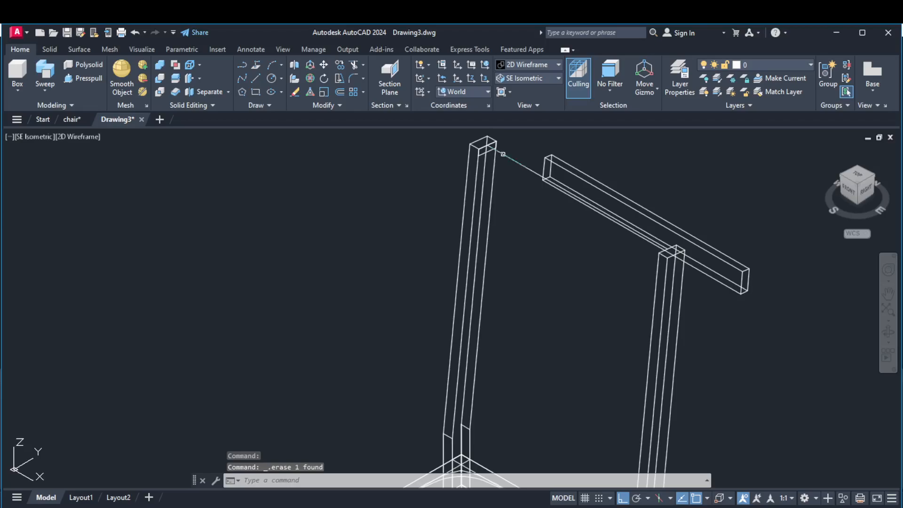
Move the bar from its far end's upper front corner to the front inner top corner of the far rear post.
{"action": "left_click", "coordinate": [323, 65]}
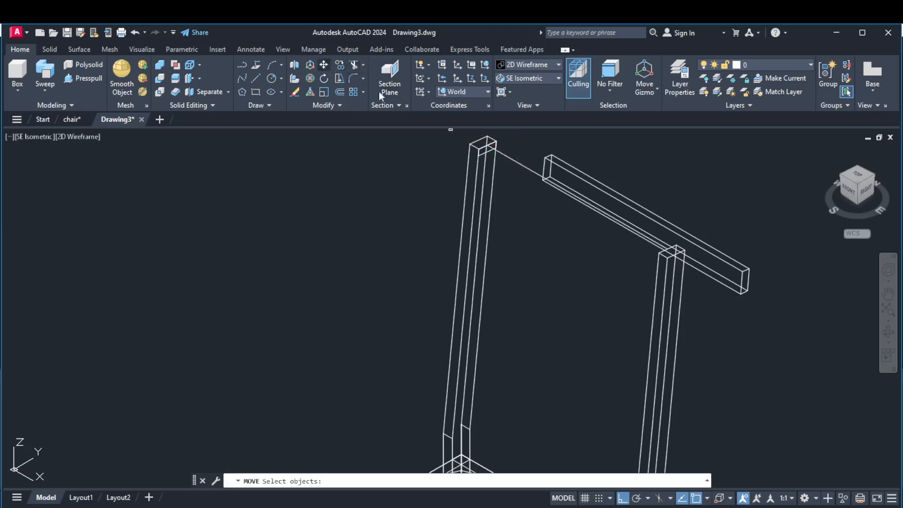
{"action": "left_click", "coordinate": [559, 164]}
{"action": "key", "text": "Return"}
{"action": "scroll", "coordinate": [548, 151], "scroll_direction": "up", "scroll_amount": 2}
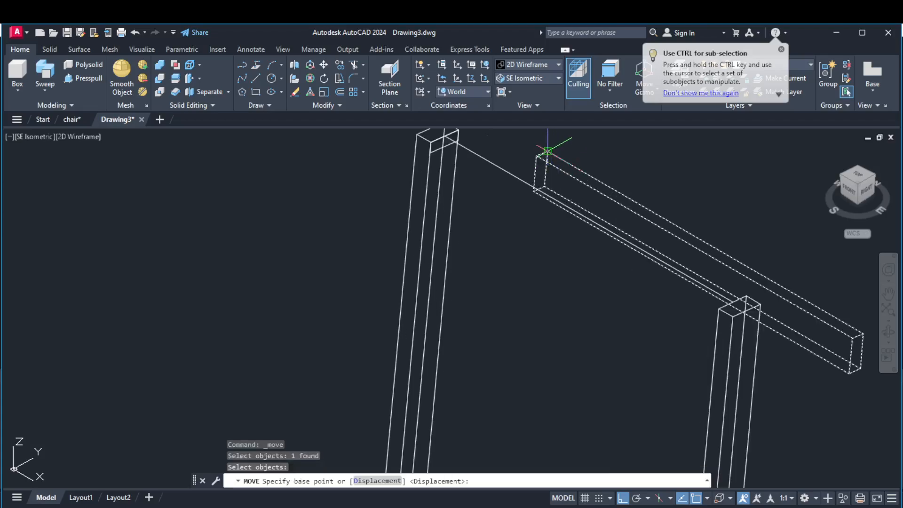
{"action": "scroll", "coordinate": [548, 150], "scroll_direction": "up", "scroll_amount": 3}
{"action": "scroll", "coordinate": [547, 181], "scroll_direction": "down", "scroll_amount": 2}
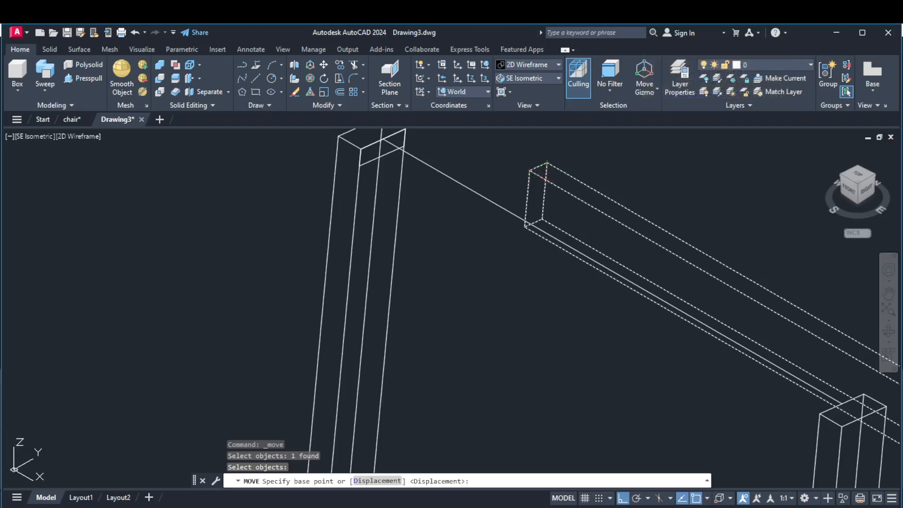
{"action": "left_click", "coordinate": [529, 170]}
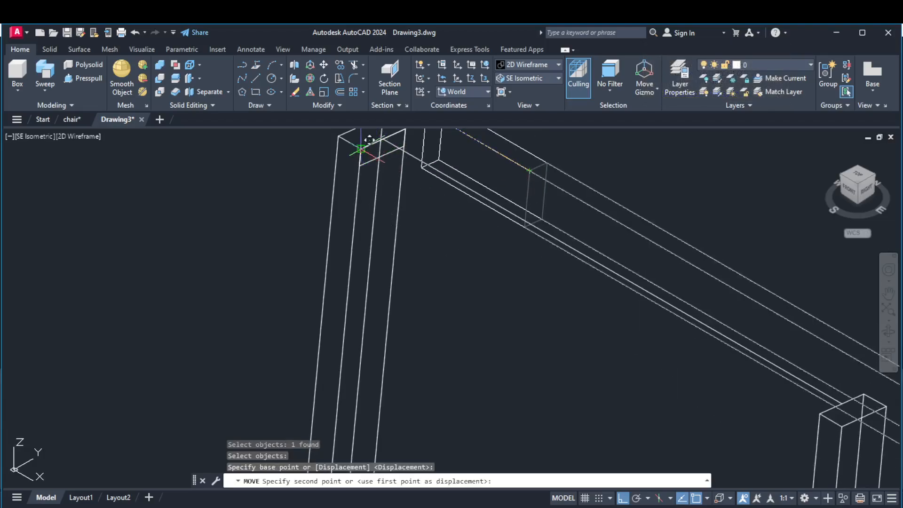
{"action": "left_click", "coordinate": [362, 152]}
{"action": "scroll", "coordinate": [550, 189], "scroll_direction": "down", "scroll_amount": 2}
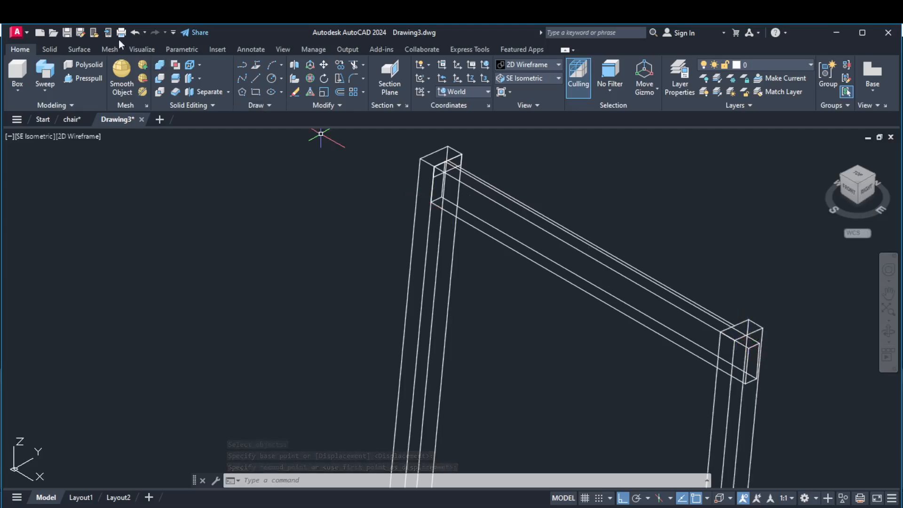
Presspull the bar's near end face back to the inner top corner of the near rear post.
{"action": "left_click", "coordinate": [88, 78]}
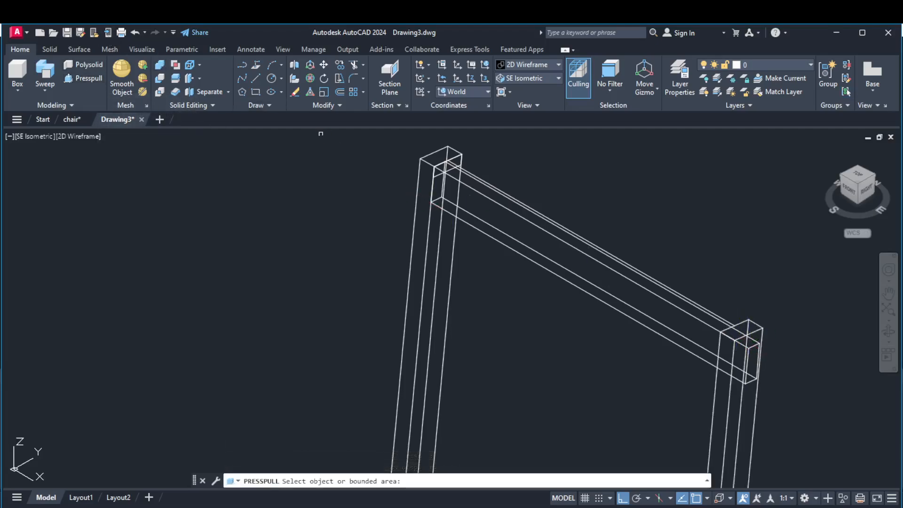
{"action": "scroll", "coordinate": [744, 352], "scroll_direction": "up", "scroll_amount": 2}
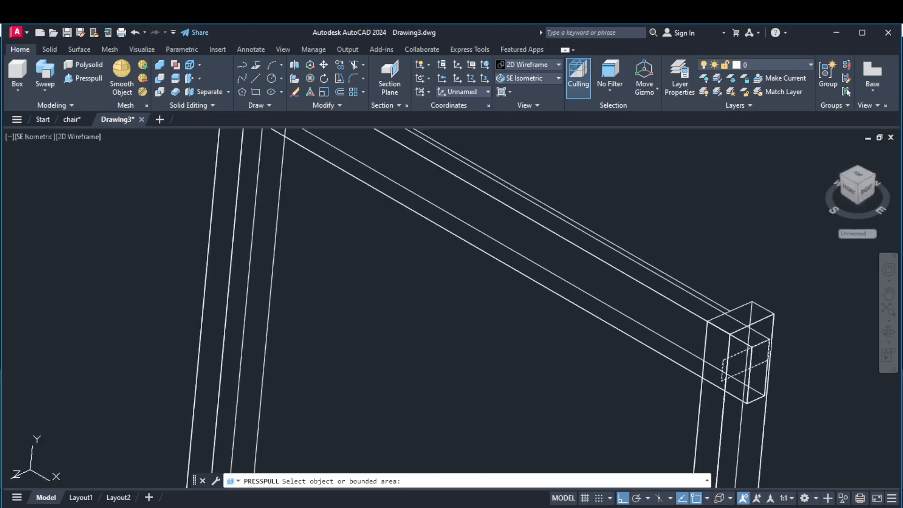
{"action": "left_click", "coordinate": [762, 367]}
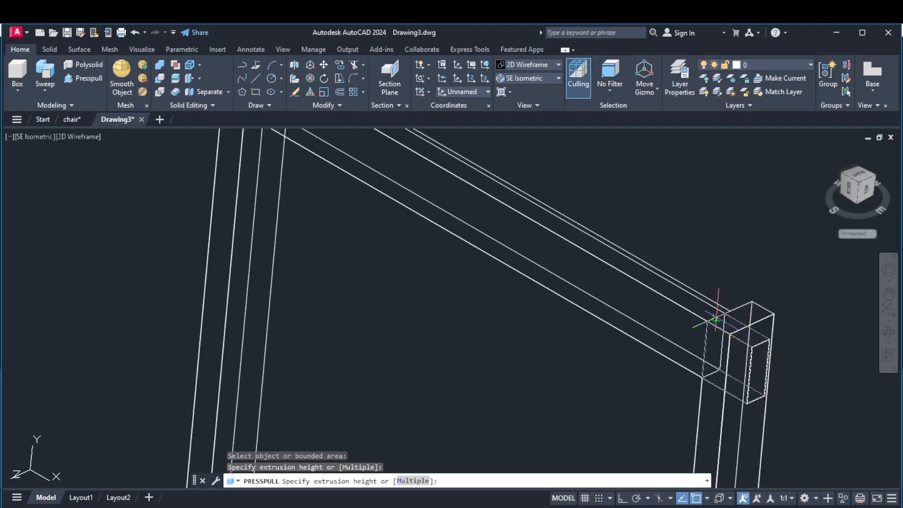
{"action": "left_click", "coordinate": [708, 317]}
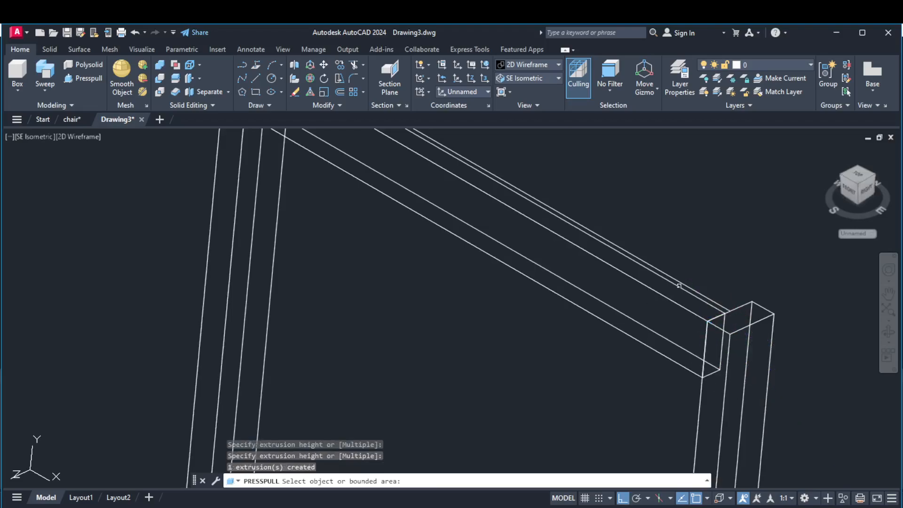
{"action": "key", "text": "Escape"}
{"action": "scroll", "coordinate": [704, 240], "scroll_direction": "down", "scroll_amount": 4}
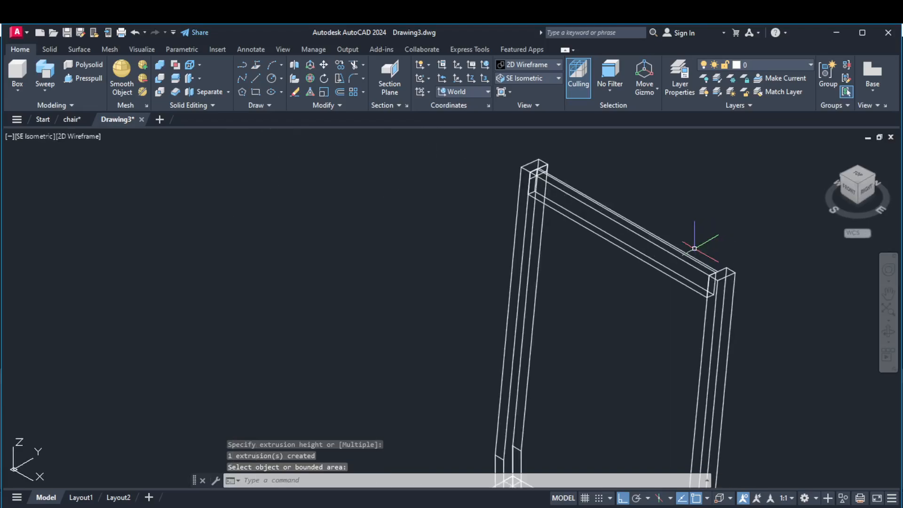
Erase the guide line running between the tops of the two rear posts.
{"action": "scroll", "coordinate": [639, 182], "scroll_direction": "down", "scroll_amount": 2}
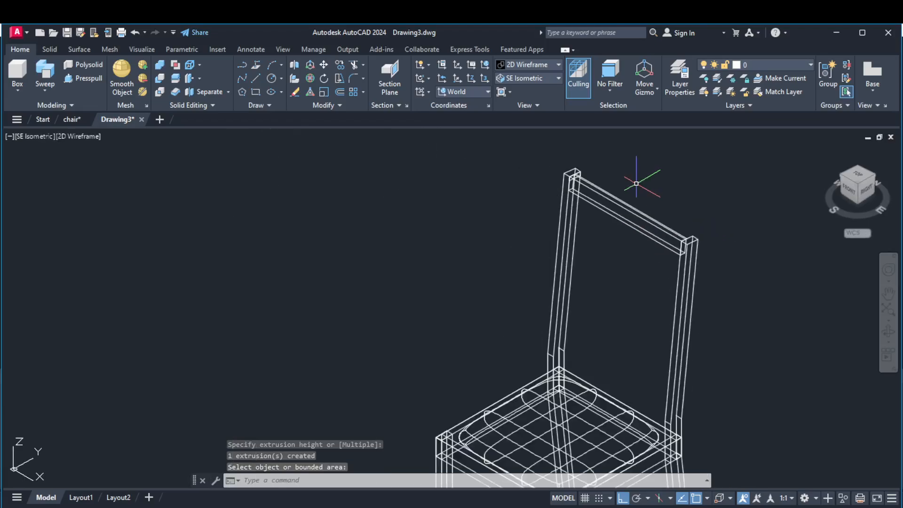
{"action": "scroll", "coordinate": [639, 206], "scroll_direction": "up", "scroll_amount": 2}
{"action": "scroll", "coordinate": [640, 206], "scroll_direction": "up", "scroll_amount": 2}
{"action": "key", "text": "Escape"}
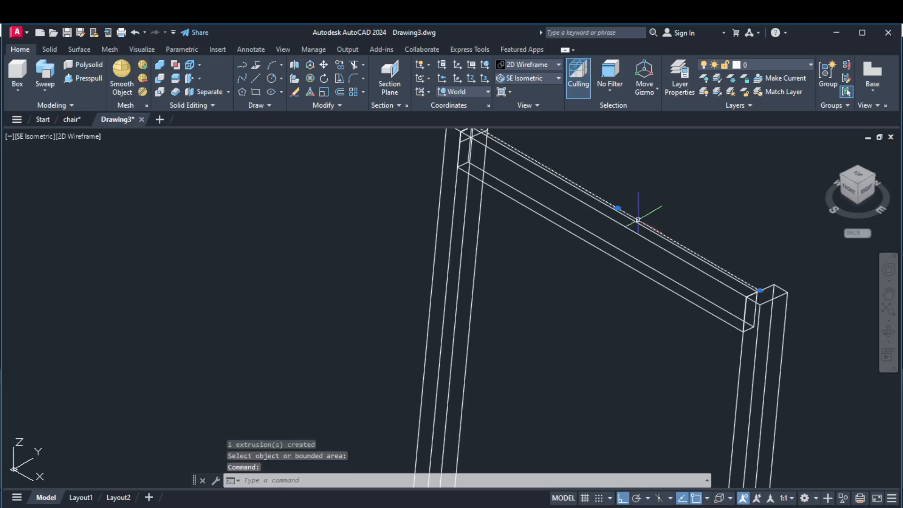
{"action": "left_click", "coordinate": [642, 220]}
{"action": "key", "text": "Delete"}
{"action": "scroll", "coordinate": [639, 218], "scroll_direction": "down", "scroll_amount": 2}
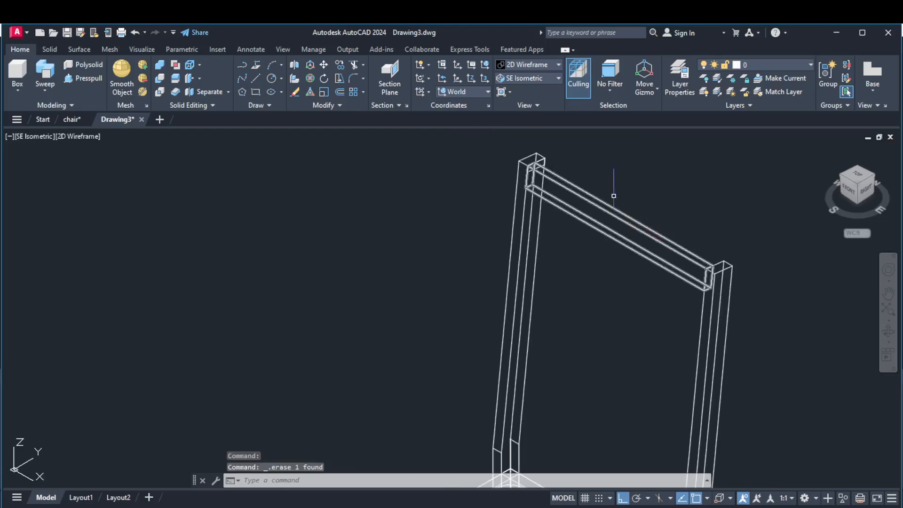
Erase the short leftover line across the inner face of the far rear post near its top.
{"action": "scroll", "coordinate": [552, 167], "scroll_direction": "up", "scroll_amount": 2}
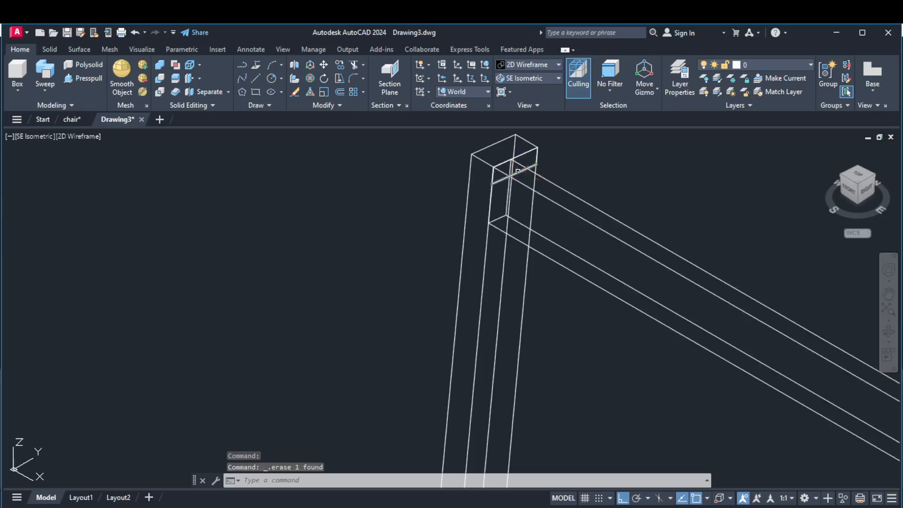
{"action": "scroll", "coordinate": [523, 167], "scroll_direction": "up", "scroll_amount": 3}
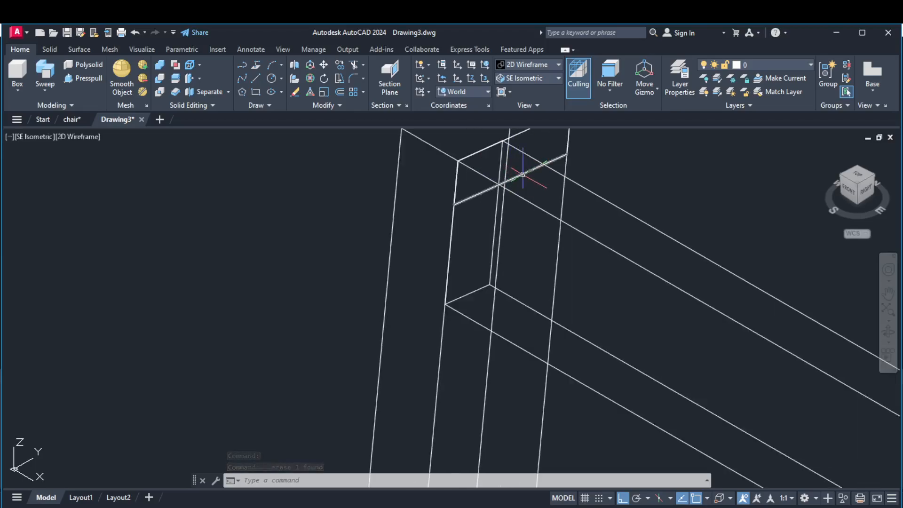
{"action": "left_click", "coordinate": [523, 174]}
{"action": "key", "text": "Delete"}
{"action": "scroll", "coordinate": [536, 192], "scroll_direction": "down", "scroll_amount": 3}
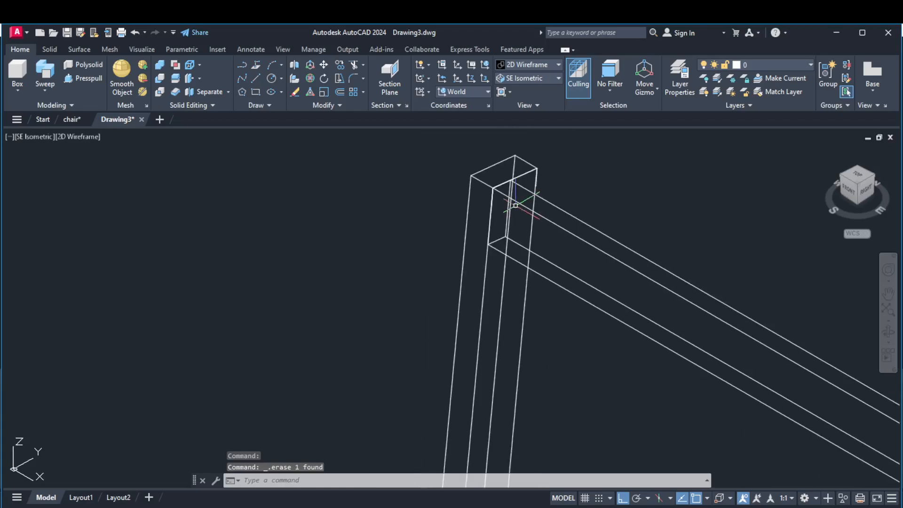
{"action": "scroll", "coordinate": [586, 194], "scroll_direction": "down", "scroll_amount": 4}
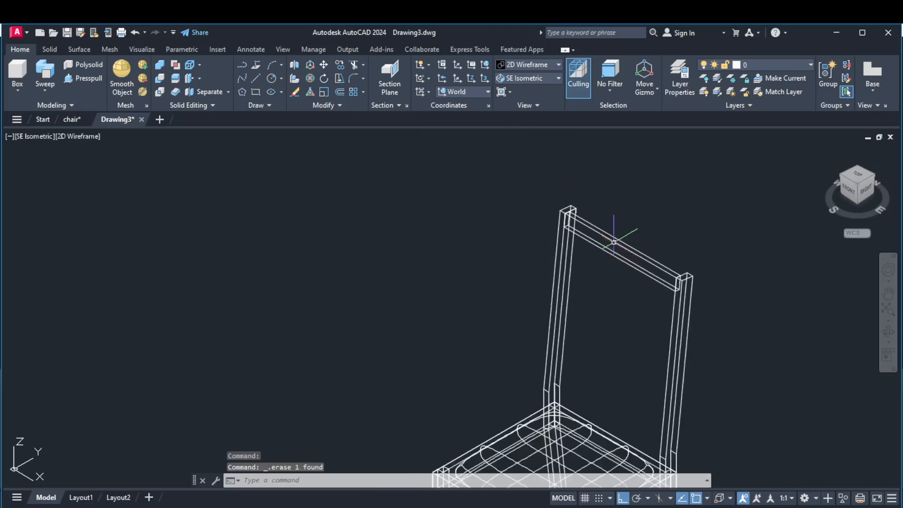
Copy the top backrest bar by its far end's lower front corner to a point midway down the far rear post's inner front edge.
{"action": "left_click", "coordinate": [340, 65]}
{"action": "left_click", "coordinate": [640, 254]}
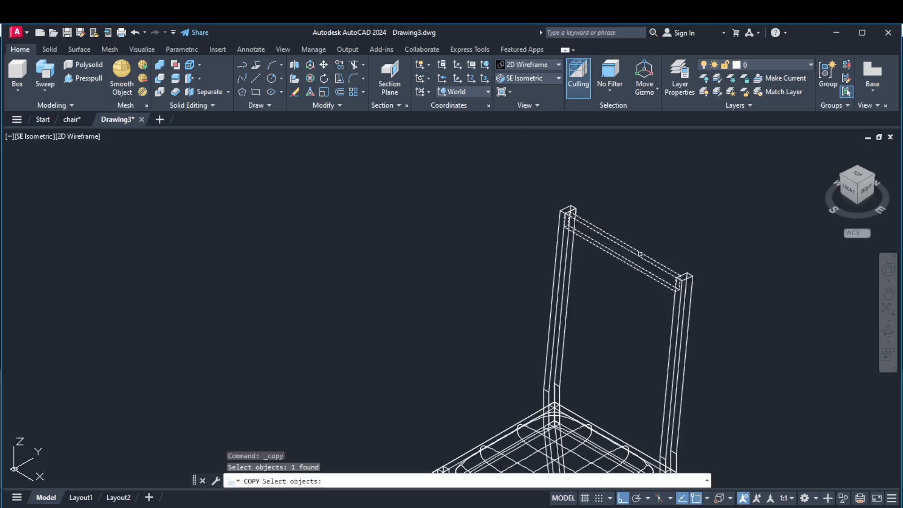
{"action": "key", "text": "Return"}
{"action": "scroll", "coordinate": [557, 237], "scroll_direction": "up", "scroll_amount": 2}
{"action": "scroll", "coordinate": [558, 235], "scroll_direction": "up", "scroll_amount": 3}
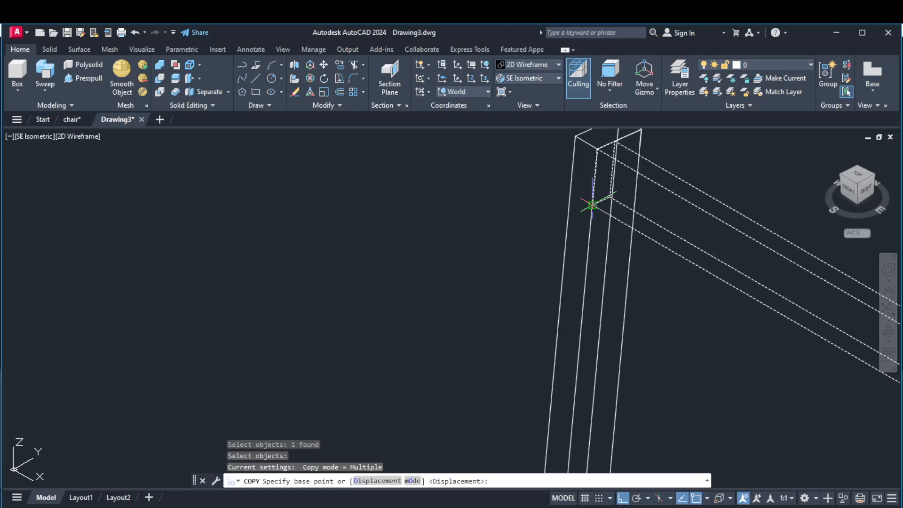
{"action": "left_click", "coordinate": [592, 204]}
{"action": "scroll", "coordinate": [590, 250], "scroll_direction": "down", "scroll_amount": 4}
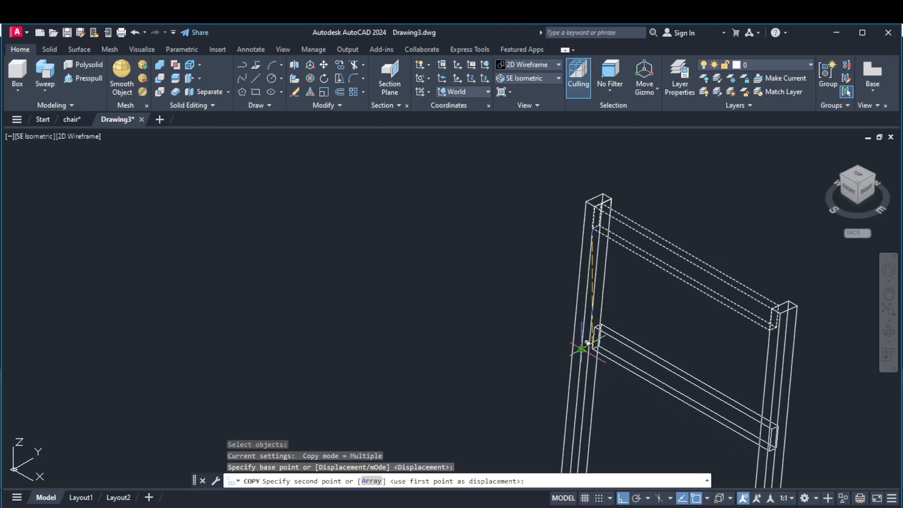
{"action": "left_click", "coordinate": [587, 343]}
Place a second copy of the bar lower on the same post edge, above the seat, and finish copying.
{"action": "scroll", "coordinate": [748, 245], "scroll_direction": "down", "scroll_amount": 3}
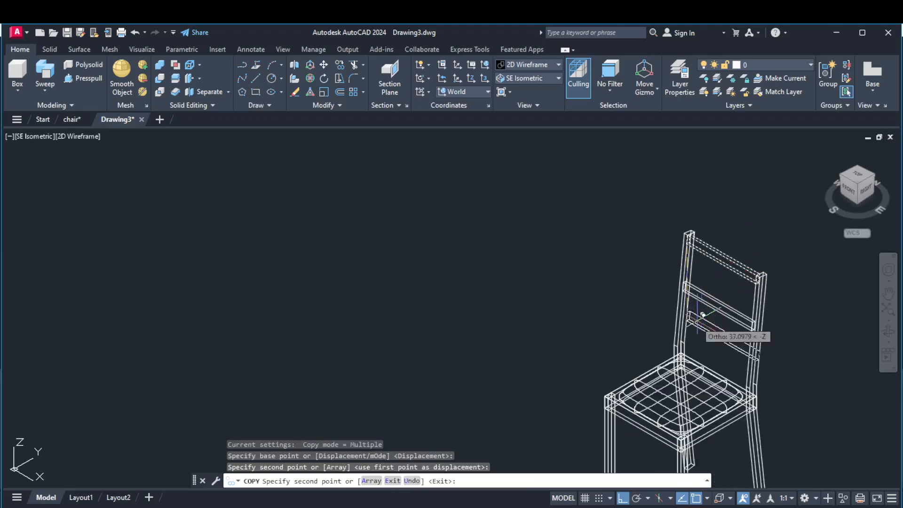
{"action": "scroll", "coordinate": [696, 312], "scroll_direction": "up", "scroll_amount": 5}
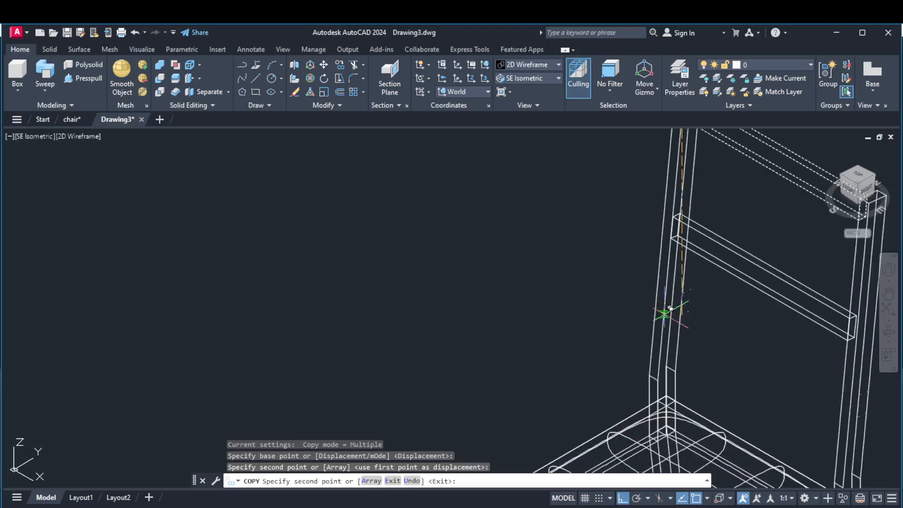
{"action": "scroll", "coordinate": [671, 309], "scroll_direction": "up", "scroll_amount": 2}
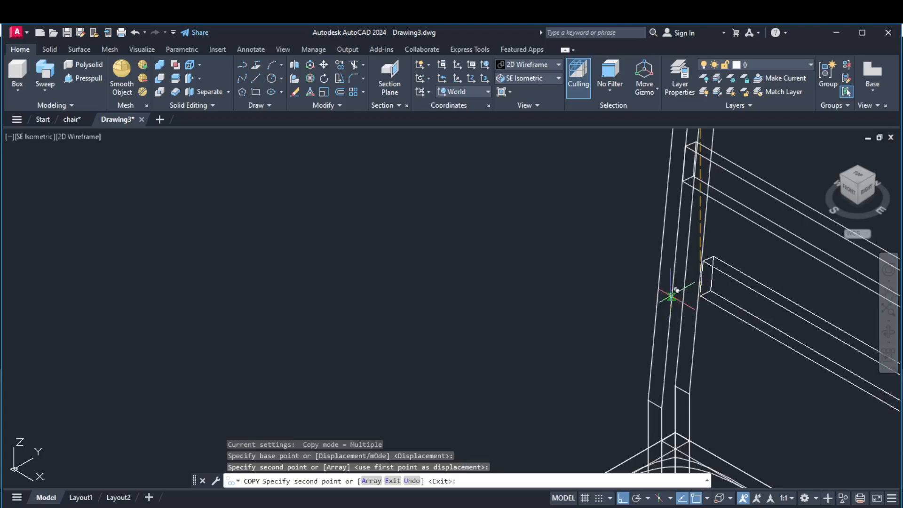
{"action": "left_click", "coordinate": [672, 296]}
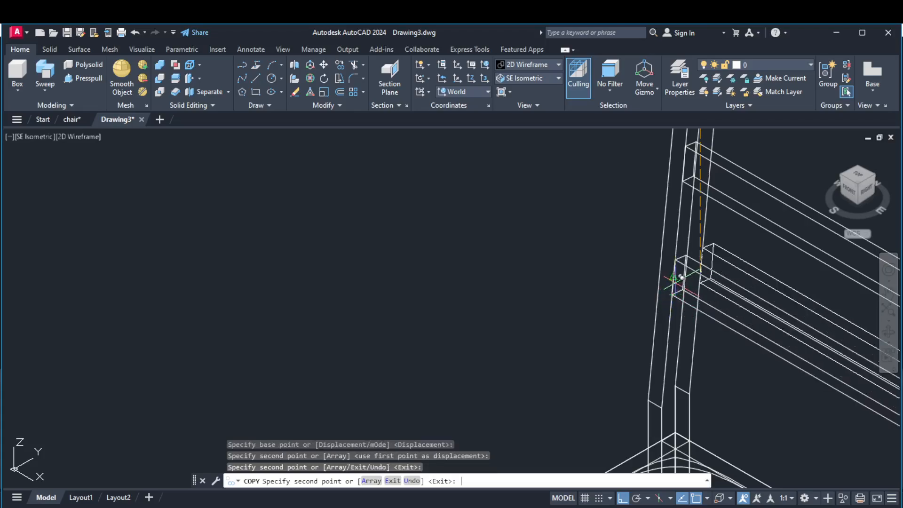
{"action": "key", "text": "Return"}
{"action": "scroll", "coordinate": [686, 273], "scroll_direction": "down", "scroll_amount": 5}
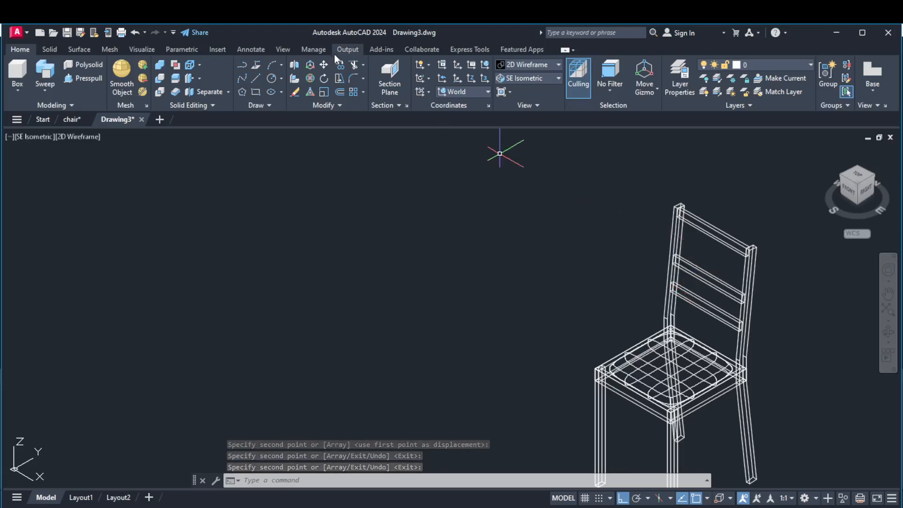
Move the middle backrest bar up along the rear post by its own height, from its lower front corner to its upper one.
{"action": "left_click", "coordinate": [329, 65]}
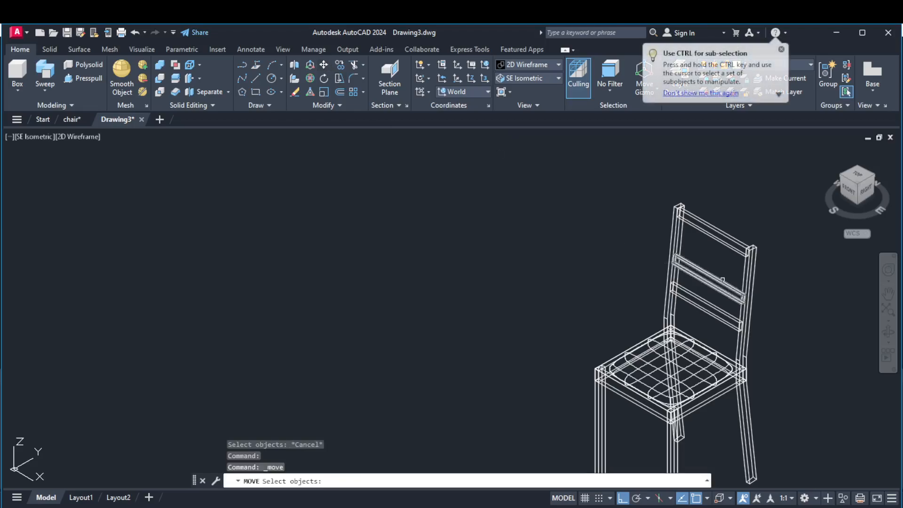
{"action": "left_click", "coordinate": [714, 283]}
{"action": "key", "text": "Return"}
{"action": "scroll", "coordinate": [658, 251], "scroll_direction": "up", "scroll_amount": 5}
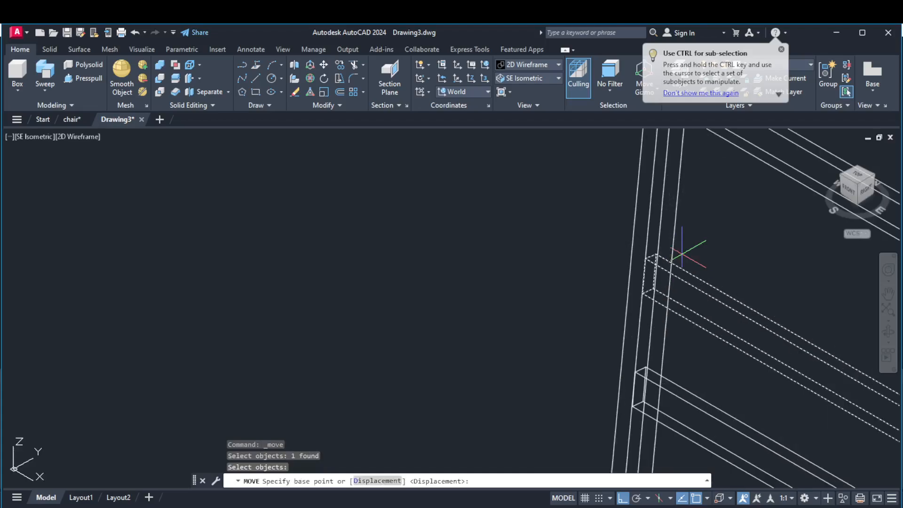
{"action": "left_click", "coordinate": [626, 312]}
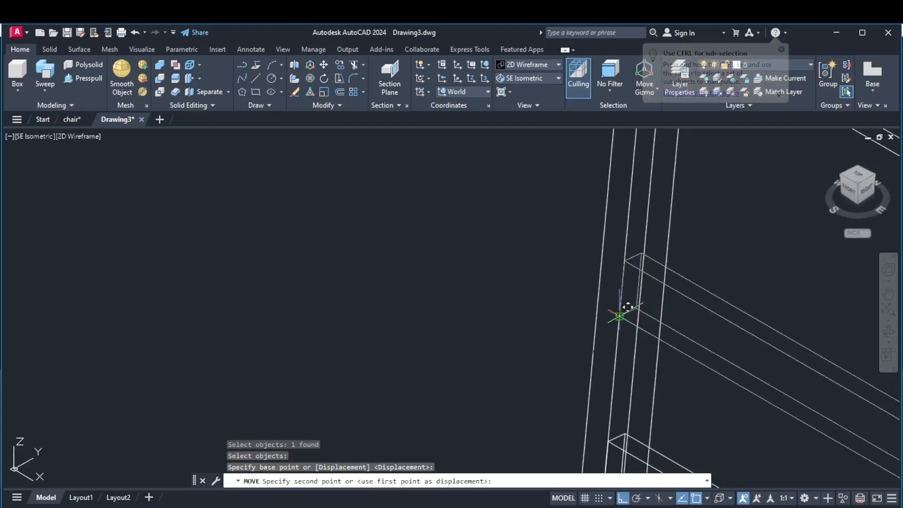
{"action": "left_click", "coordinate": [623, 261]}
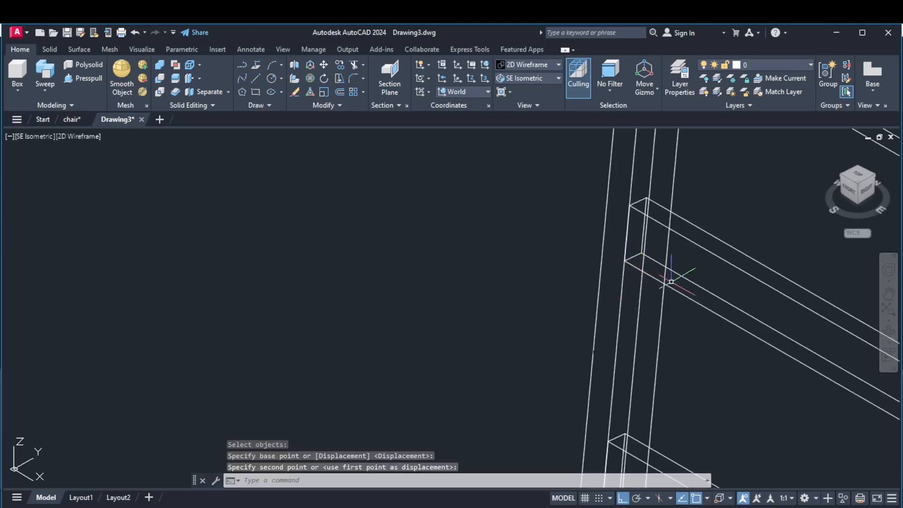
{"action": "scroll", "coordinate": [671, 281], "scroll_direction": "down", "scroll_amount": 4}
{"action": "scroll", "coordinate": [573, 242], "scroll_direction": "down", "scroll_amount": 4}
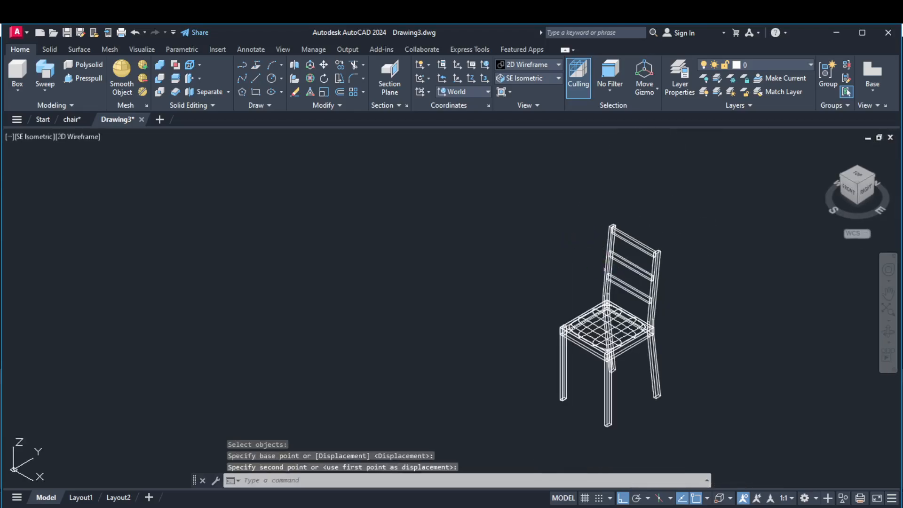
{"action": "scroll", "coordinate": [608, 277], "scroll_direction": "up", "scroll_amount": 2}
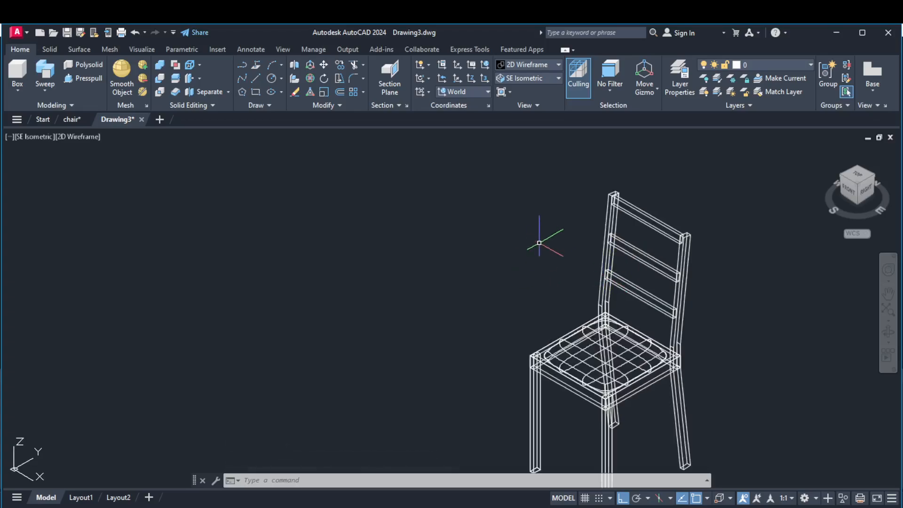
{"action": "scroll", "coordinate": [539, 243], "scroll_direction": "down", "scroll_amount": 2}
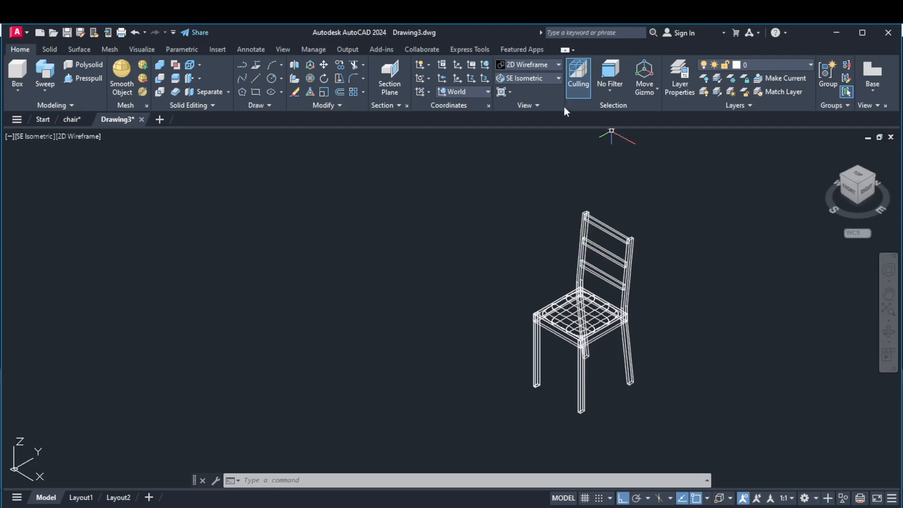
Display the chair in the Realistic visual style.
{"action": "left_click", "coordinate": [538, 64]}
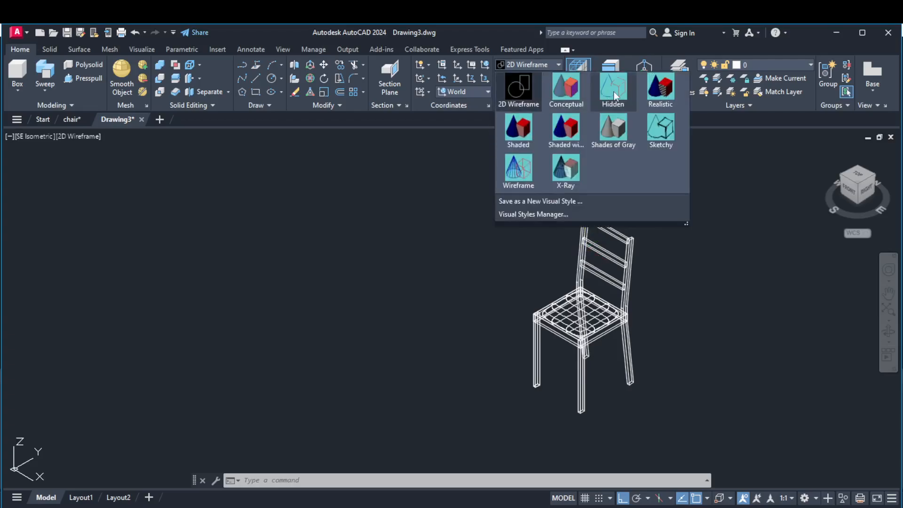
{"action": "left_click", "coordinate": [652, 93]}
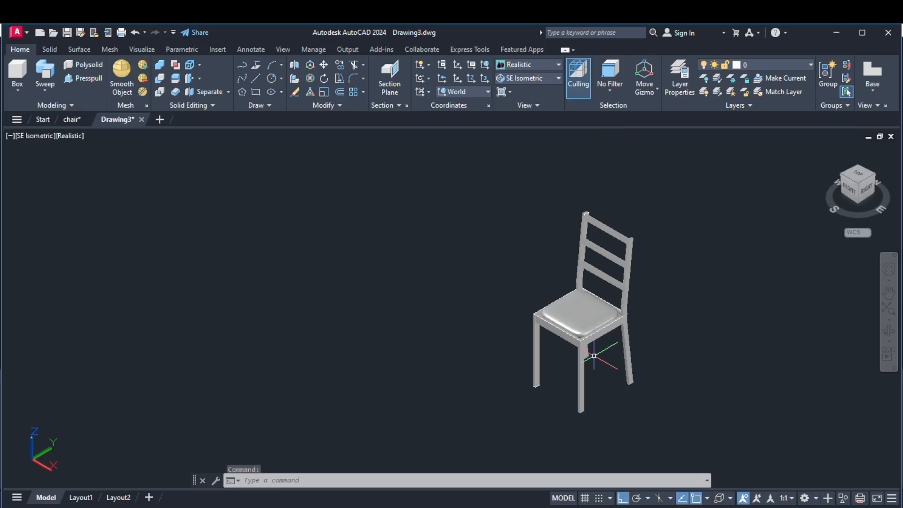
{"action": "right_click", "coordinate": [677, 200]}
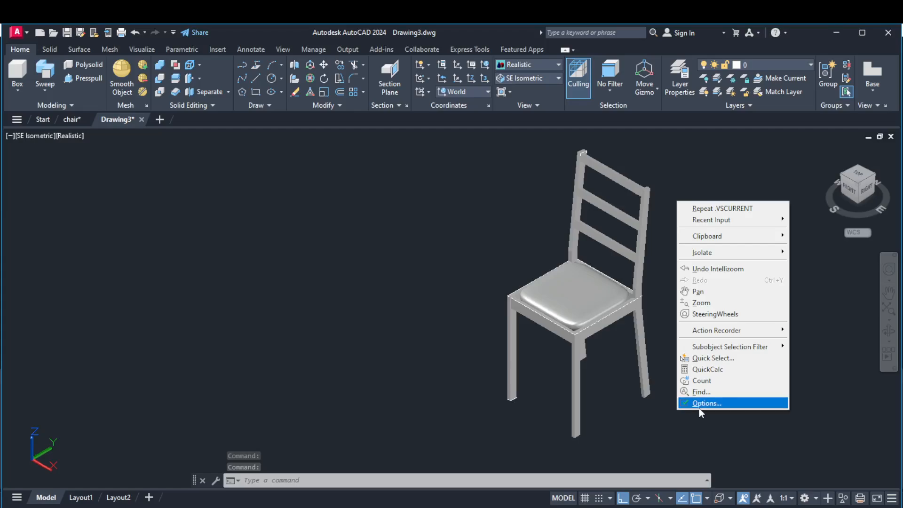
{"action": "key", "text": "Escape"}
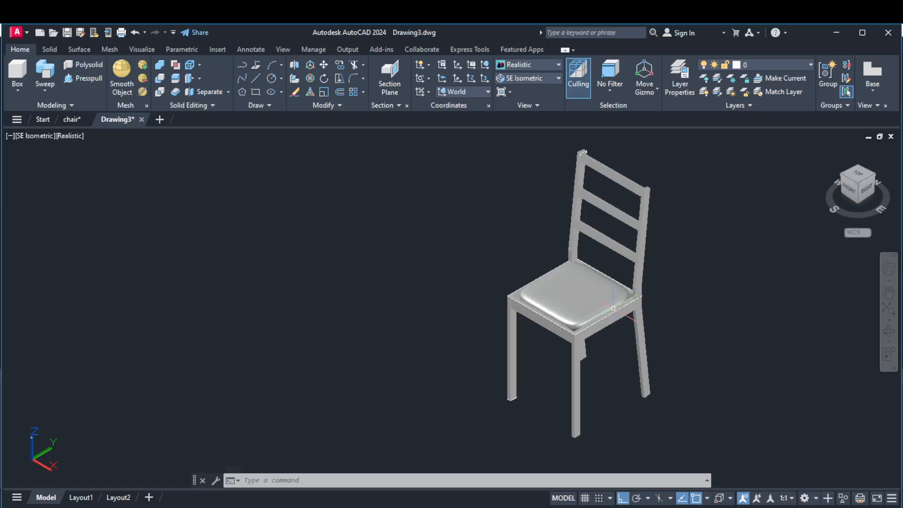
Set the seat cushion mesh's color to Color 250 in its properties and deselect it.
{"action": "left_click", "coordinate": [587, 295]}
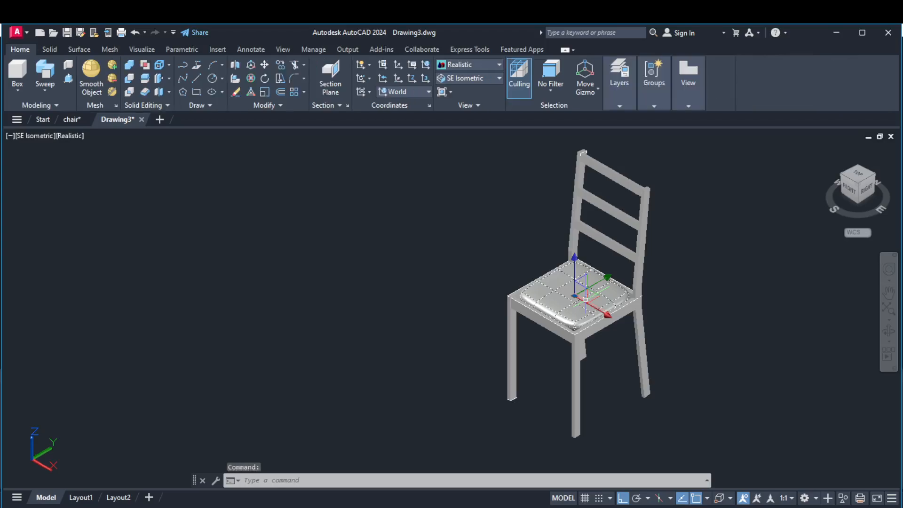
{"action": "right_click", "coordinate": [749, 283]}
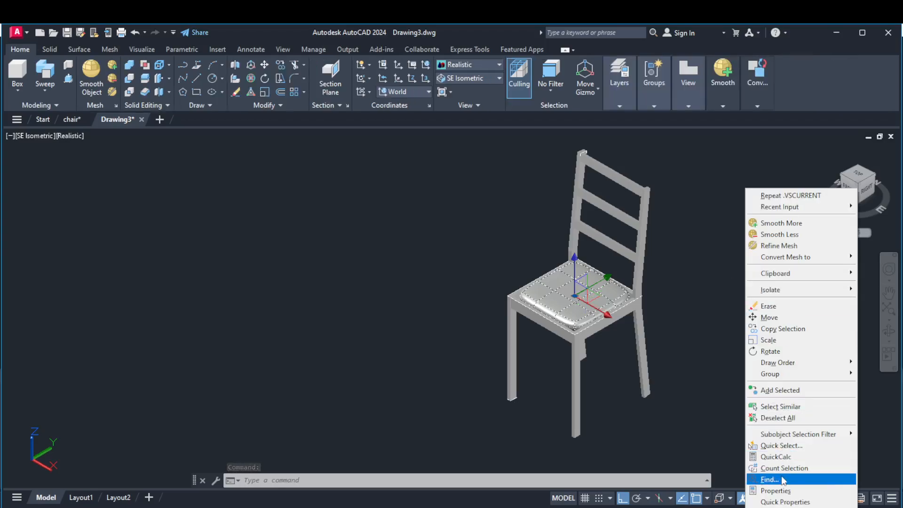
{"action": "left_click", "coordinate": [781, 492]}
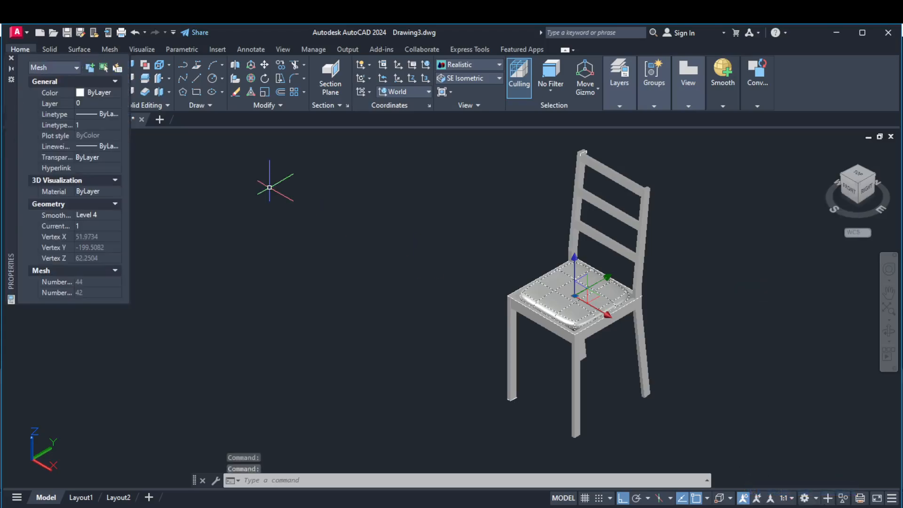
{"action": "left_click", "coordinate": [104, 93]}
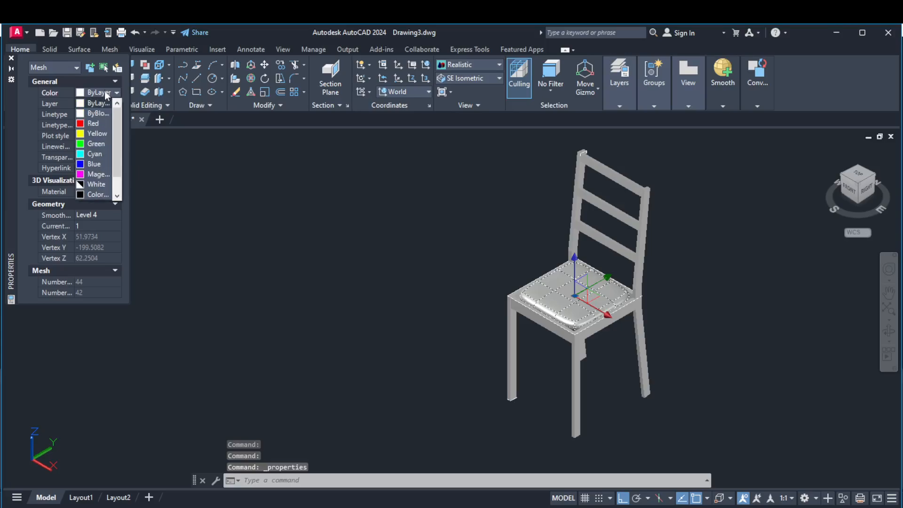
{"action": "left_click", "coordinate": [98, 194]}
{"action": "key", "text": "Escape"}
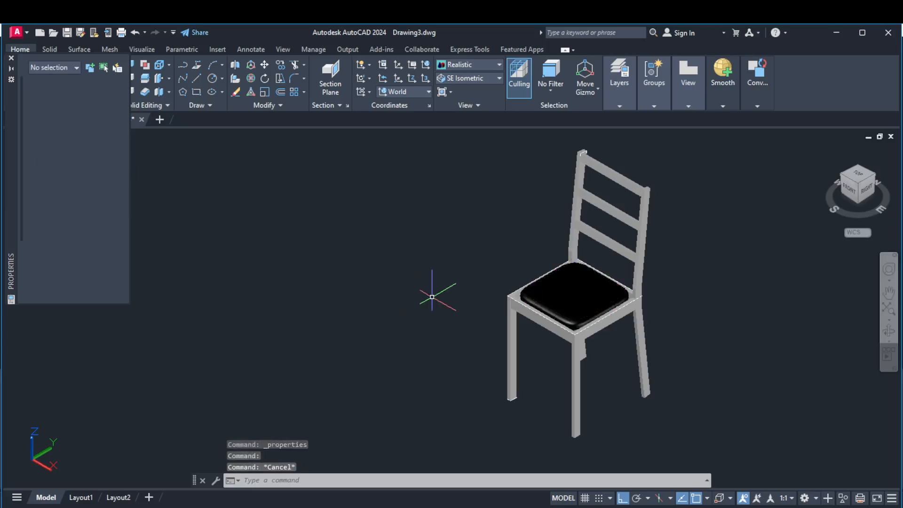
Set the color of the whole frame (rear posts, three backrest bars, front legs and four seat rails) to brown index color 25.
{"action": "left_click", "coordinate": [646, 226]}
{"action": "left_click", "coordinate": [614, 208]}
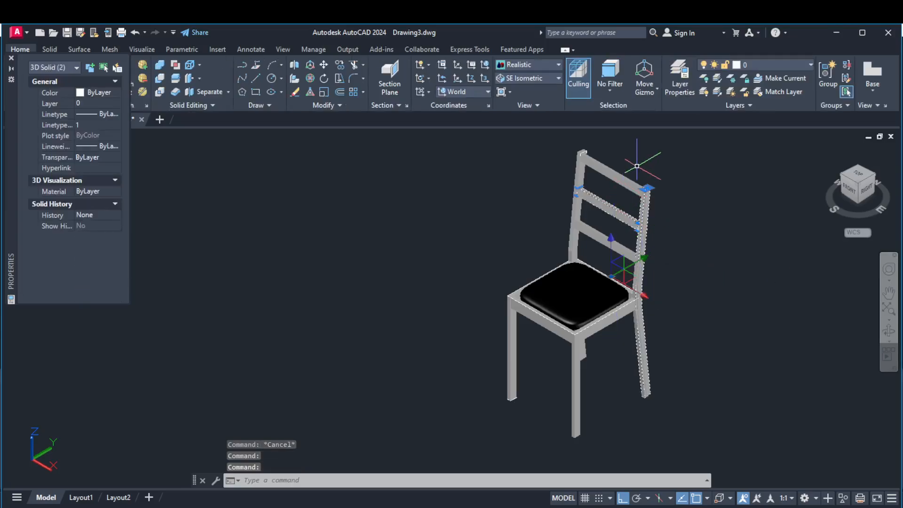
{"action": "left_click", "coordinate": [629, 179]}
{"action": "left_click", "coordinate": [583, 200]}
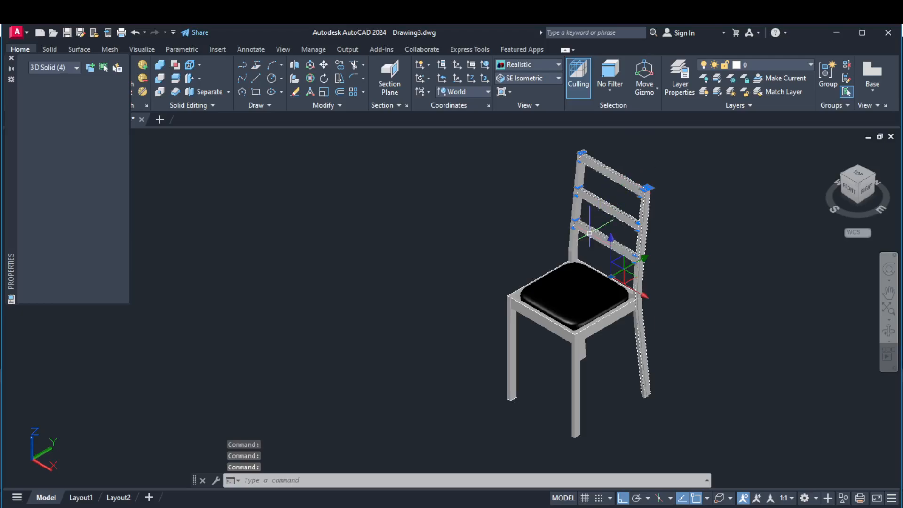
{"action": "left_click", "coordinate": [580, 207]}
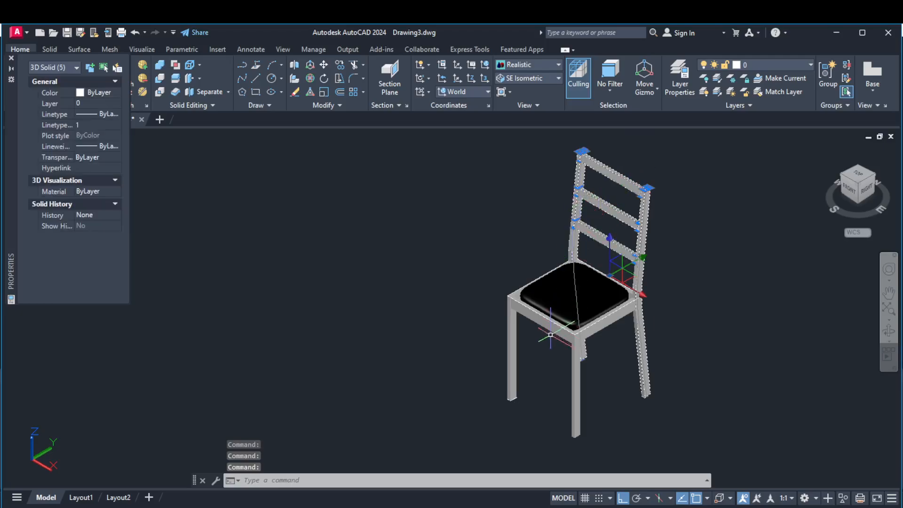
{"action": "left_click", "coordinate": [516, 331]}
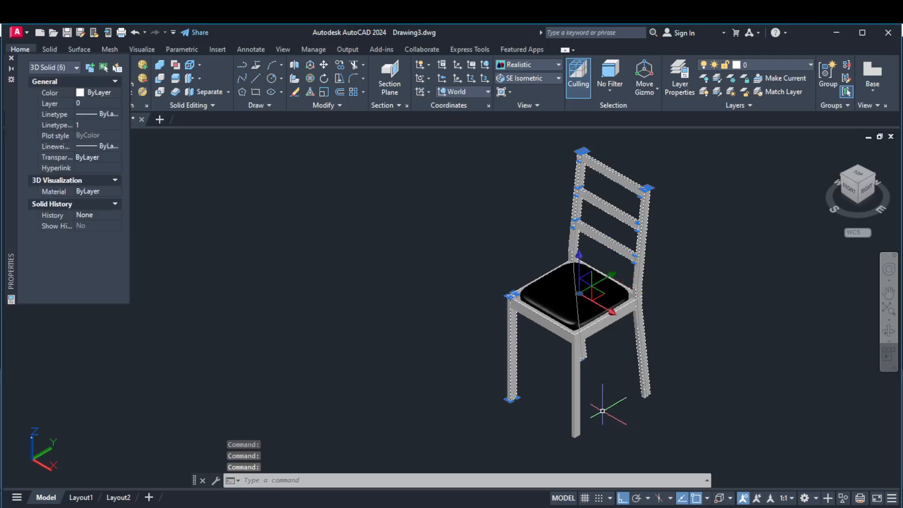
{"action": "left_click", "coordinate": [580, 377]}
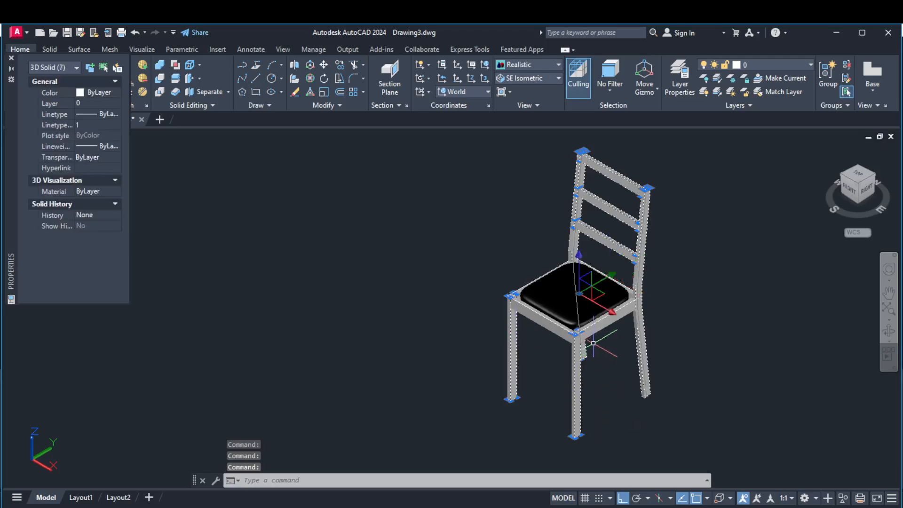
{"action": "scroll", "coordinate": [589, 349], "scroll_direction": "up", "scroll_amount": 1}
{"action": "scroll", "coordinate": [591, 344], "scroll_direction": "up", "scroll_amount": 1}
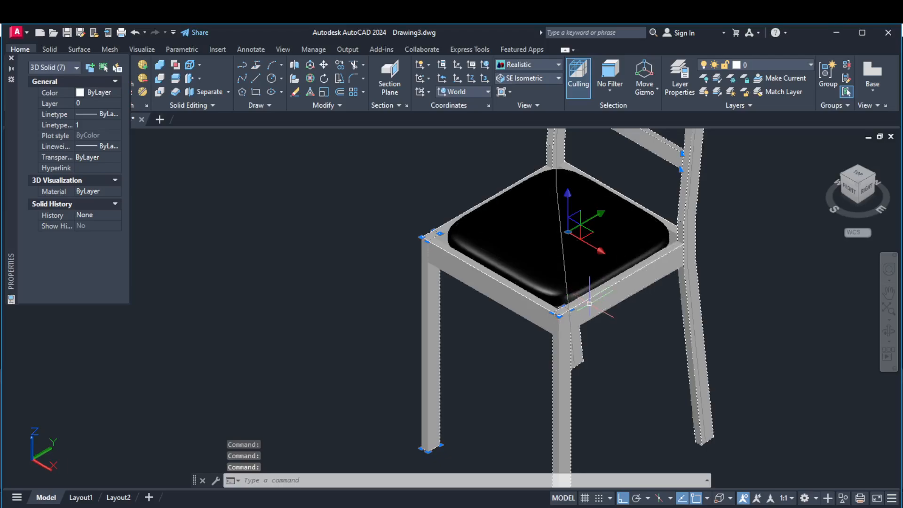
{"action": "left_click", "coordinate": [530, 316]}
{"action": "left_click", "coordinate": [523, 310]}
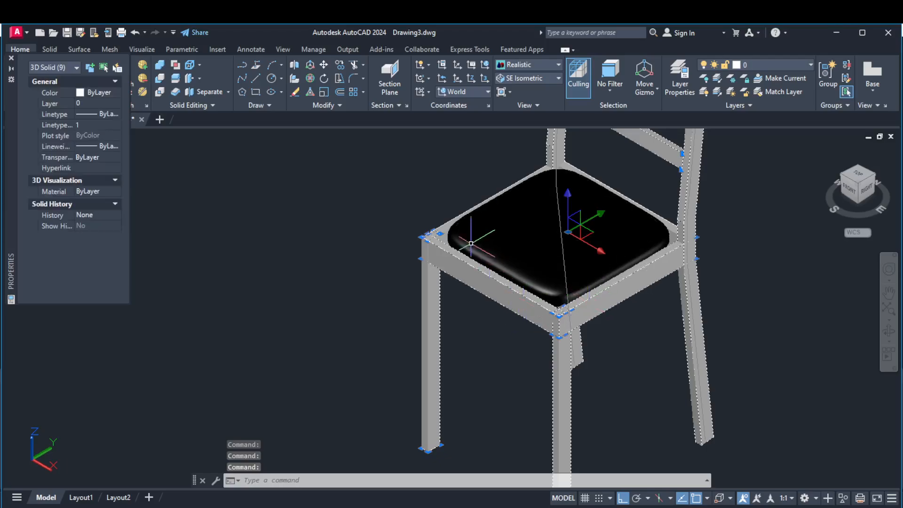
{"action": "scroll", "coordinate": [464, 226], "scroll_direction": "up", "scroll_amount": 4}
{"action": "left_click", "coordinate": [398, 201]}
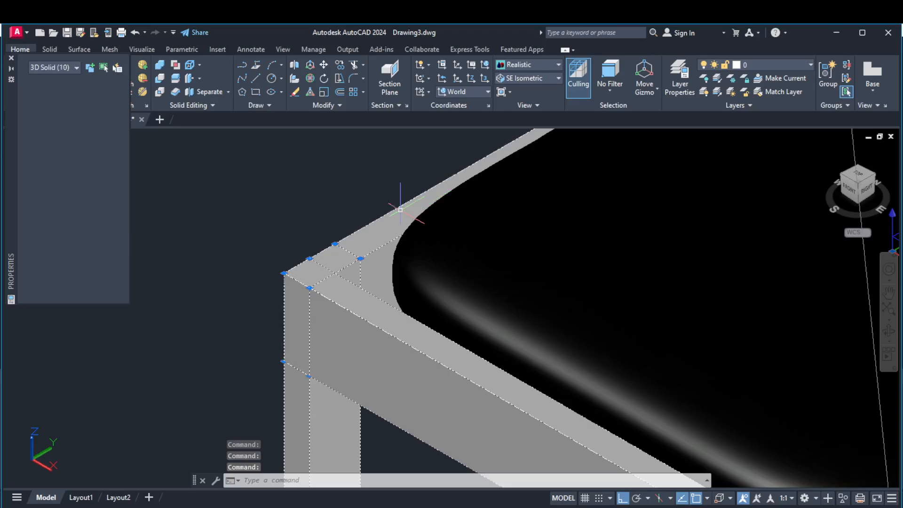
{"action": "scroll", "coordinate": [403, 269], "scroll_direction": "down", "scroll_amount": 5}
{"action": "scroll", "coordinate": [531, 273], "scroll_direction": "up", "scroll_amount": 6}
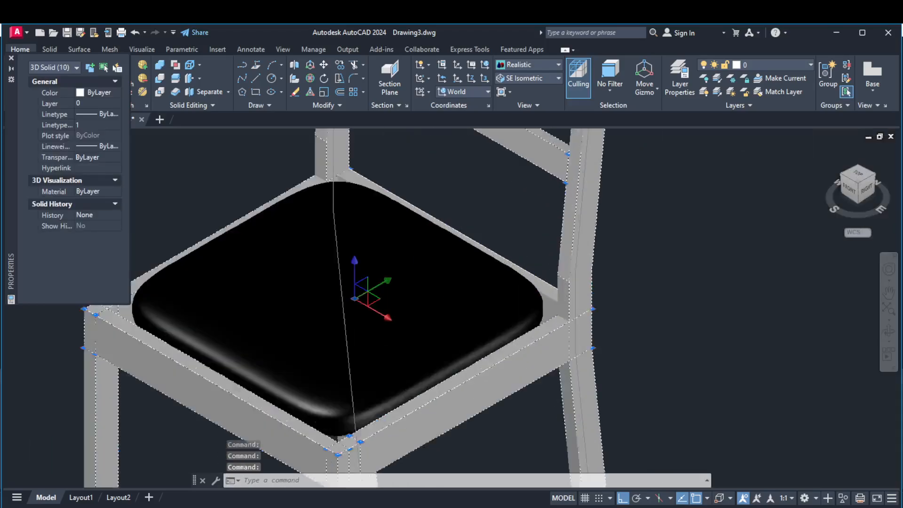
{"action": "left_click", "coordinate": [543, 296]}
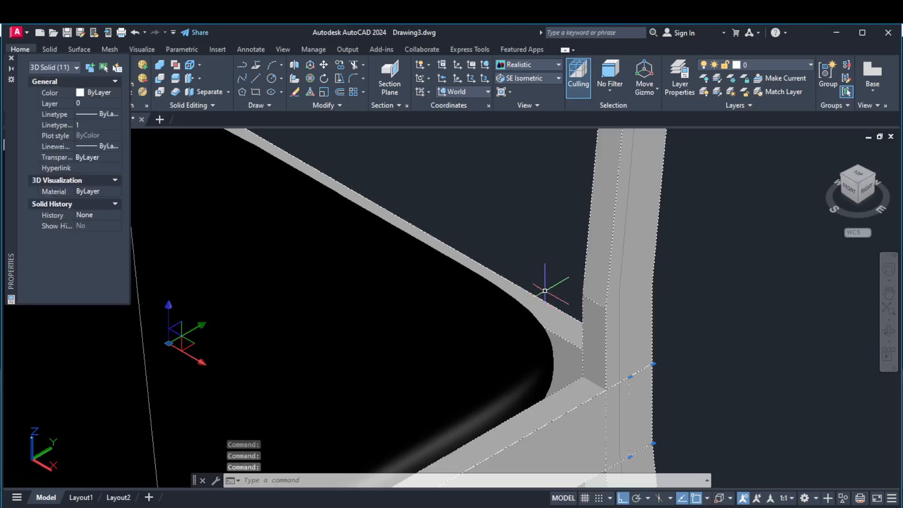
{"action": "scroll", "coordinate": [565, 273], "scroll_direction": "down", "scroll_amount": 5}
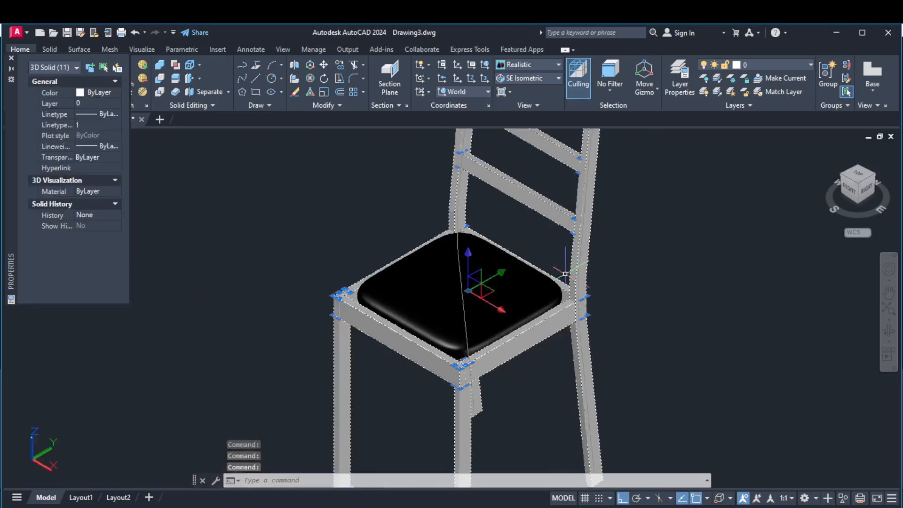
{"action": "left_click", "coordinate": [109, 92]}
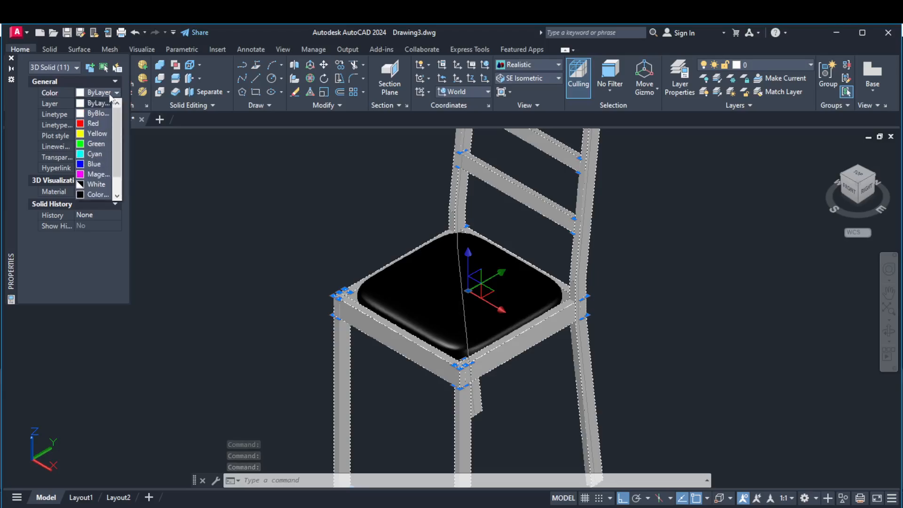
{"action": "left_click", "coordinate": [117, 196]}
{"action": "left_click", "coordinate": [116, 196]}
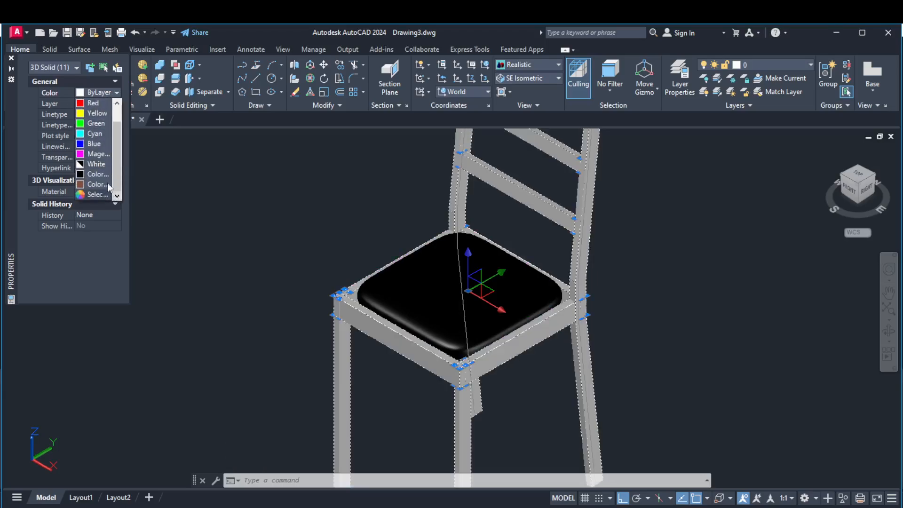
{"action": "left_click", "coordinate": [98, 193]}
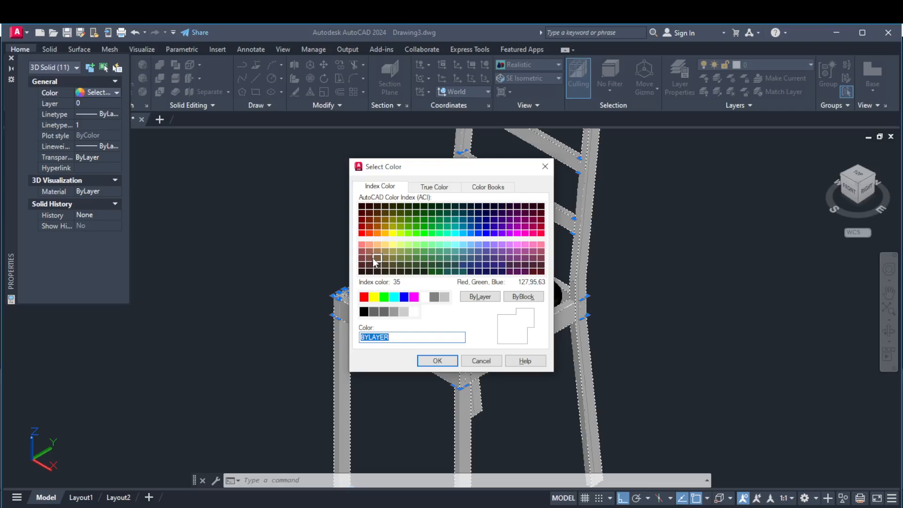
{"action": "left_click", "coordinate": [376, 258]}
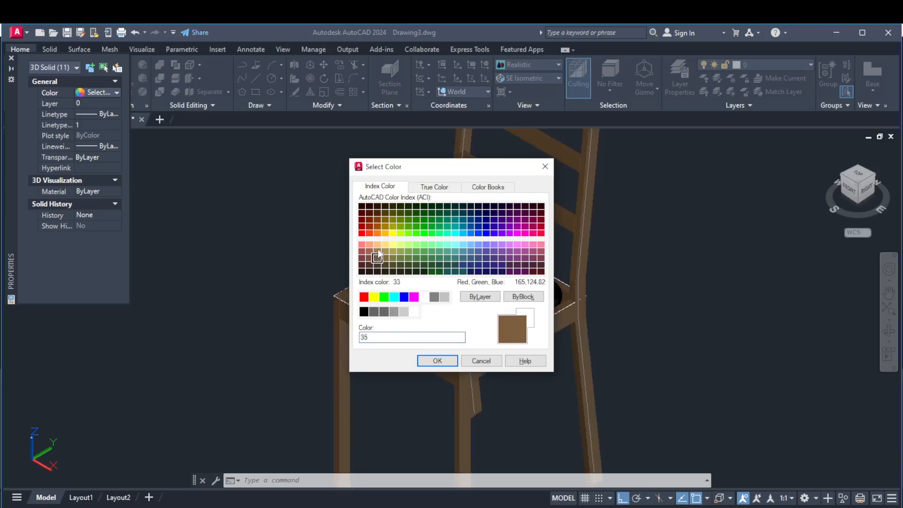
{"action": "left_click", "coordinate": [377, 250]}
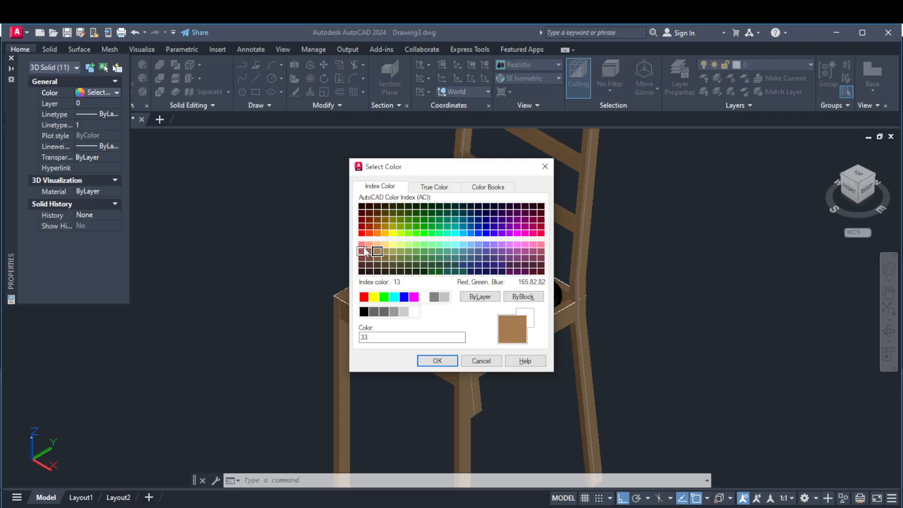
{"action": "left_click", "coordinate": [363, 251]}
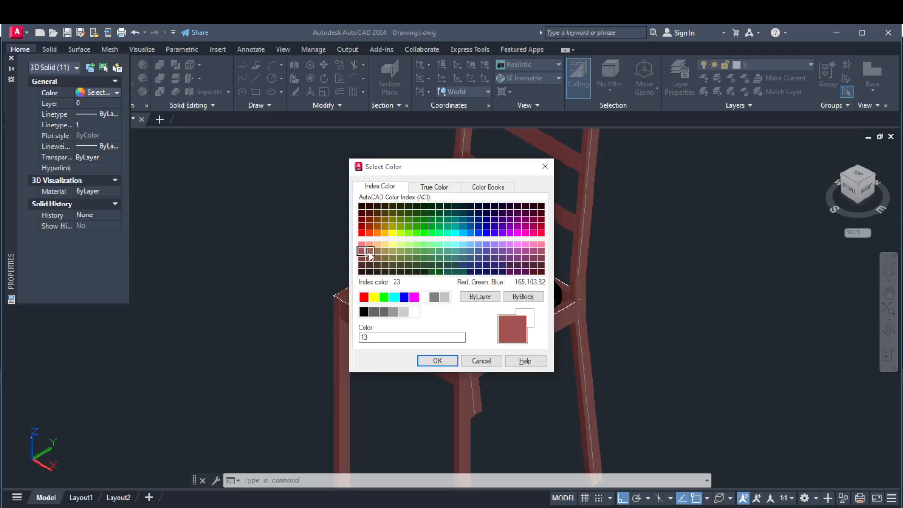
{"action": "left_click", "coordinate": [369, 259]}
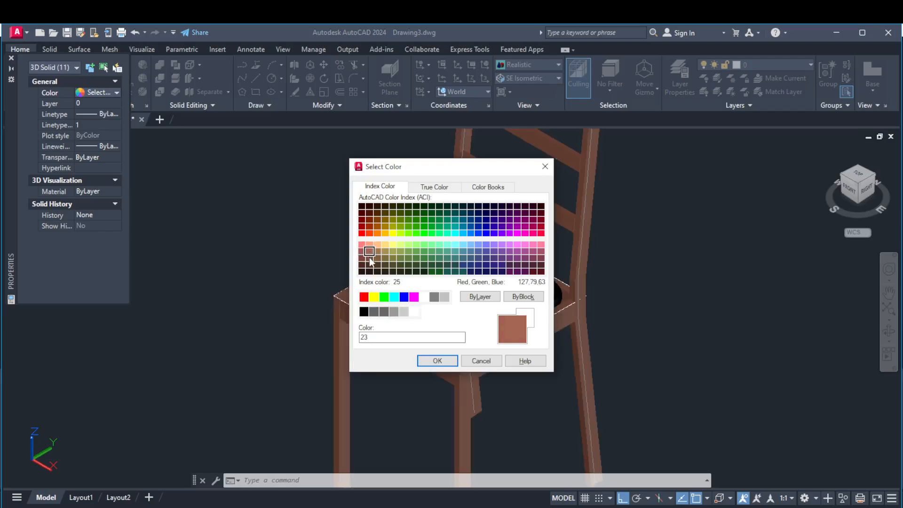
{"action": "left_click", "coordinate": [437, 361]}
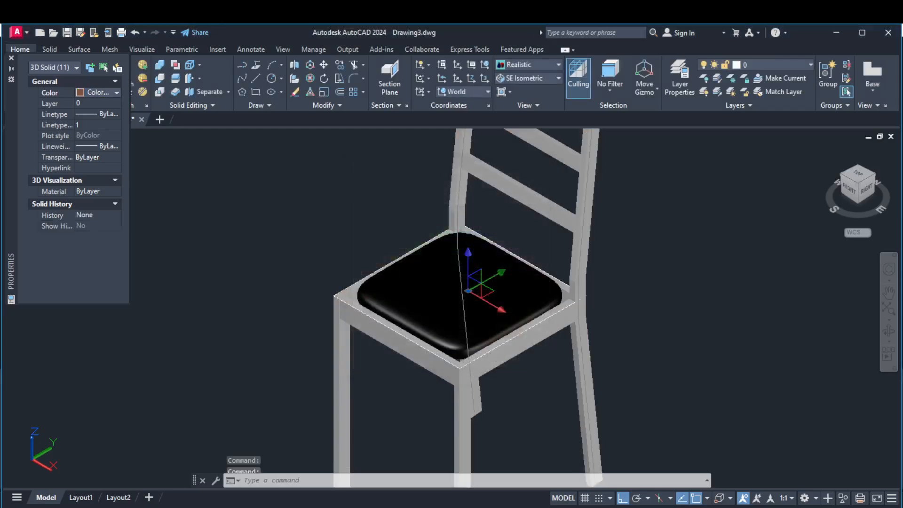
{"action": "key", "text": "Escape"}
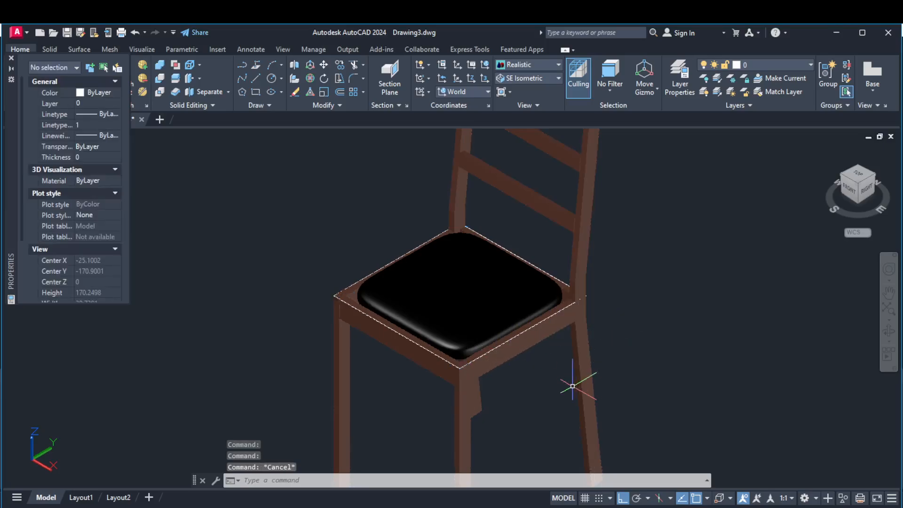
Try to erase the leftover white lines around the top of the far rear post and undo the erasure.
{"action": "scroll", "coordinate": [623, 360], "scroll_direction": "down", "scroll_amount": 4}
{"action": "scroll", "coordinate": [567, 221], "scroll_direction": "up", "scroll_amount": 8}
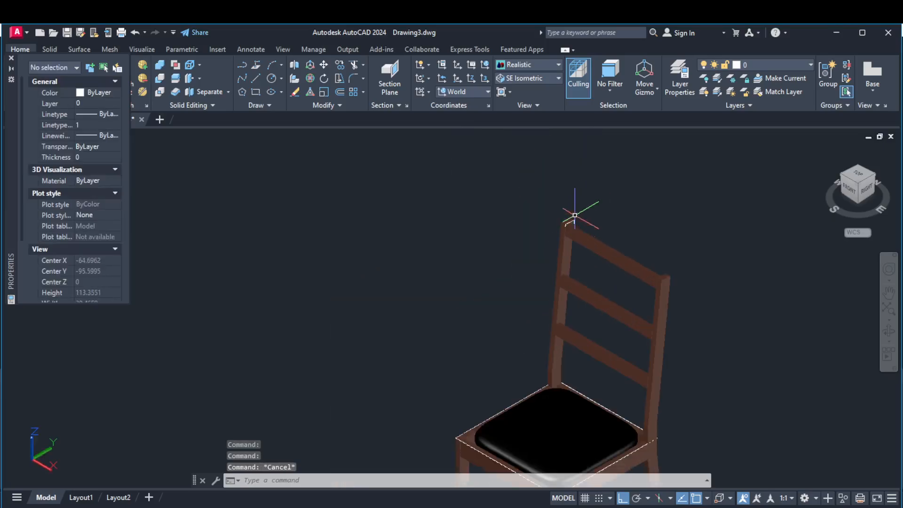
{"action": "scroll", "coordinate": [565, 225], "scroll_direction": "up", "scroll_amount": 5}
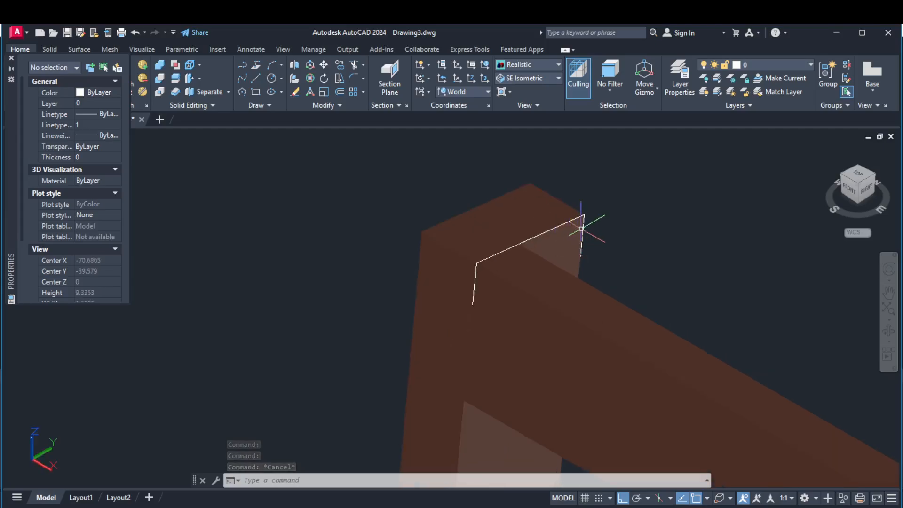
{"action": "left_click", "coordinate": [584, 220]}
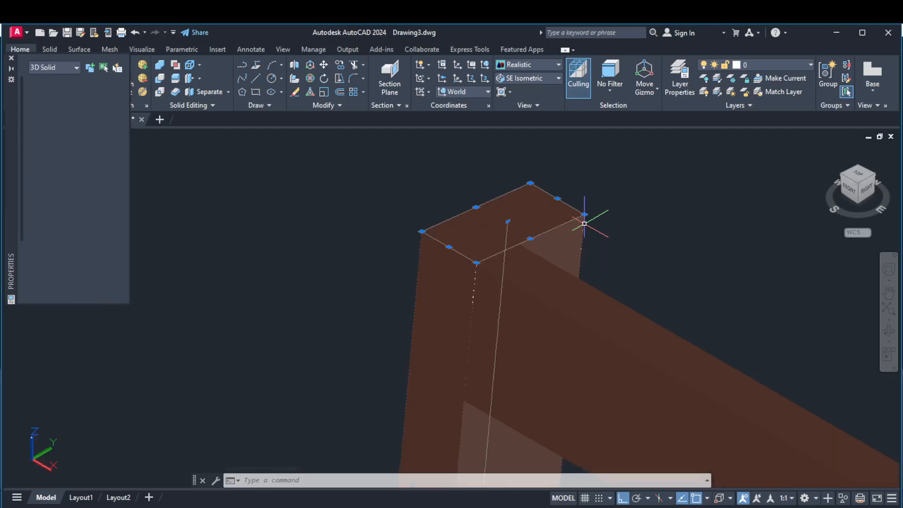
{"action": "key", "text": "Escape"}
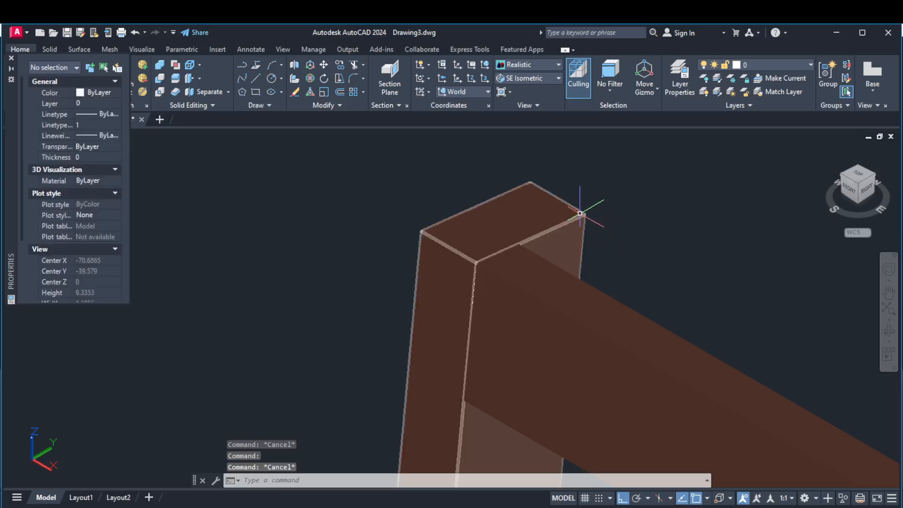
{"action": "left_click", "coordinate": [582, 213]}
{"action": "key", "text": "Delete"}
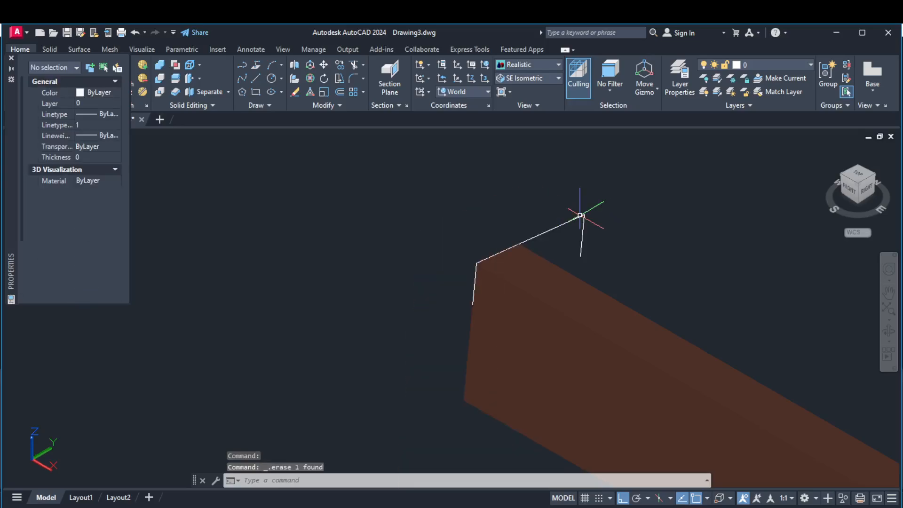
{"action": "left_click", "coordinate": [134, 31]}
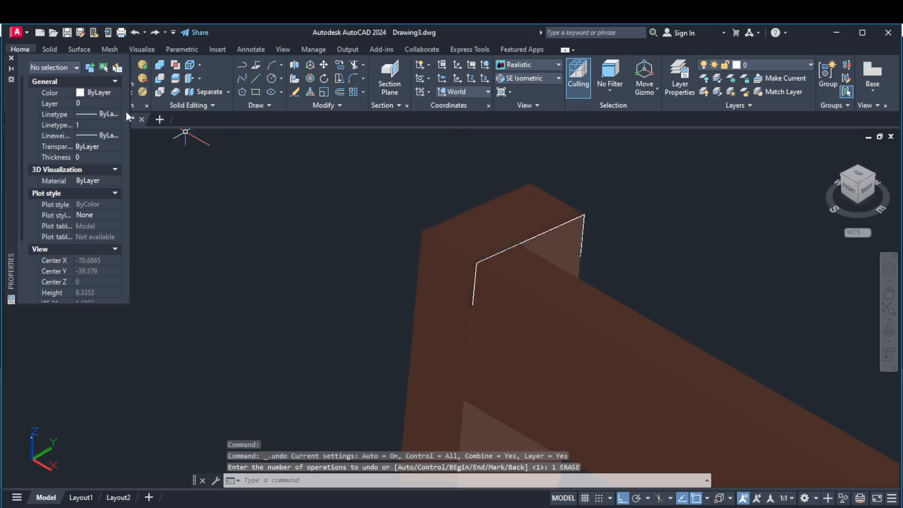
Close the properties palette and switch the viewport to the 2D Wireframe visual style.
{"action": "key", "text": "Escape"}
{"action": "left_click", "coordinate": [11, 57]}
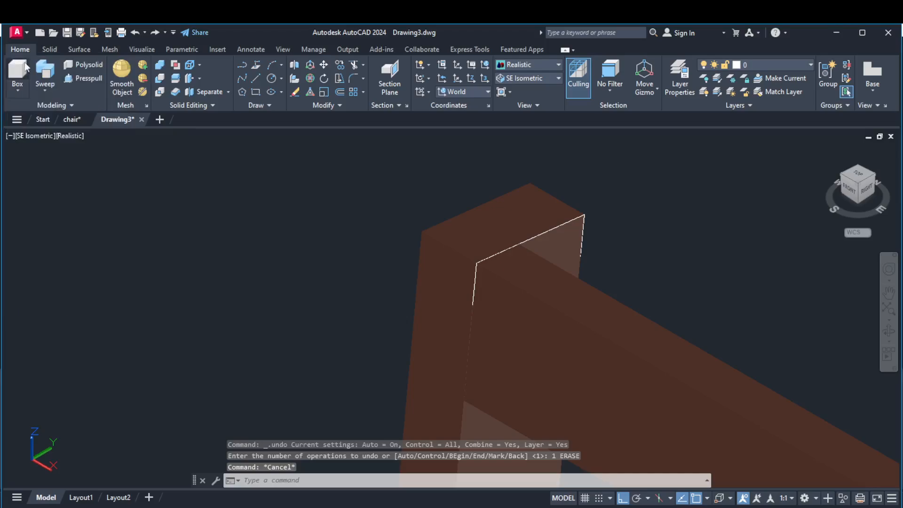
{"action": "left_click", "coordinate": [526, 66]}
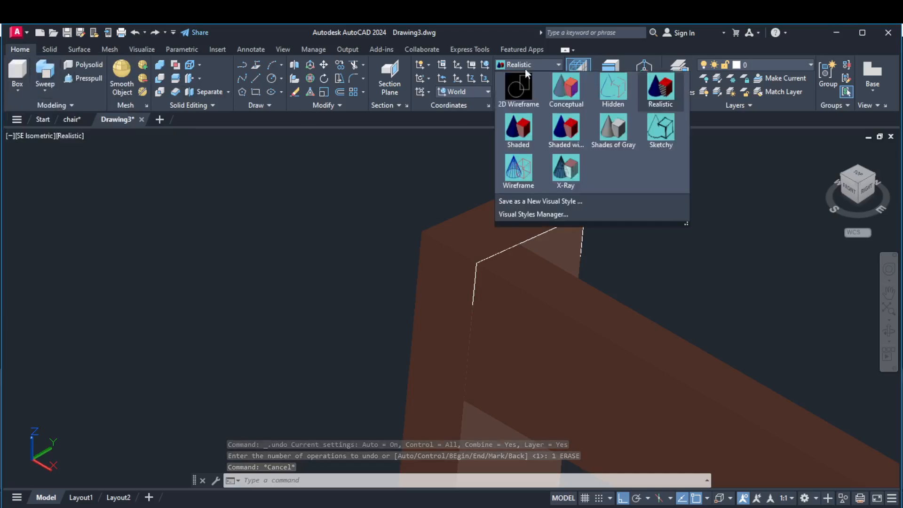
{"action": "left_click", "coordinate": [520, 86]}
Erase the leftover white line along the top edge and the short vertical one beside it on the far rear post.
{"action": "scroll", "coordinate": [576, 212], "scroll_direction": "up", "scroll_amount": 3}
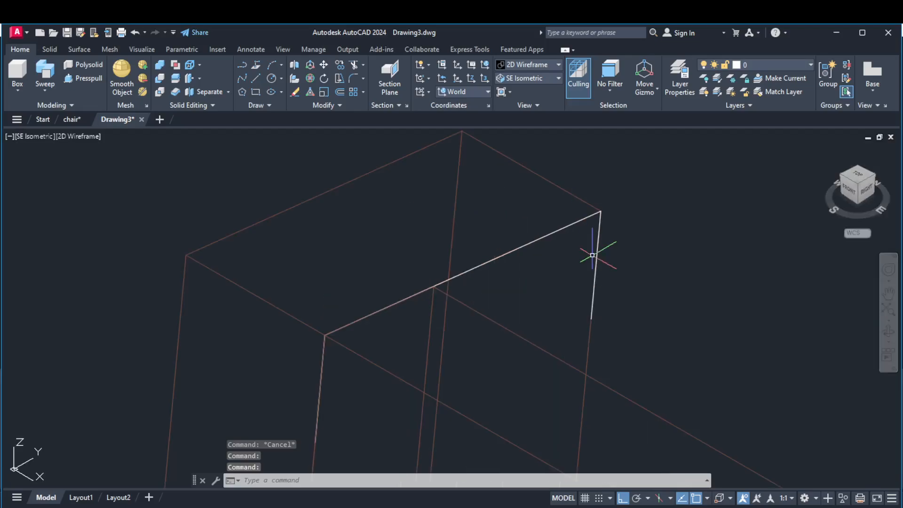
{"action": "left_click", "coordinate": [597, 250]}
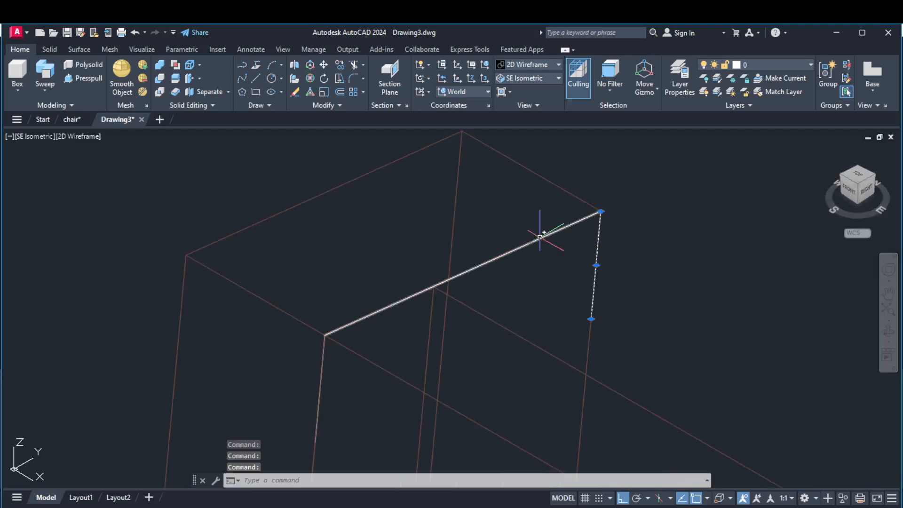
{"action": "left_click", "coordinate": [519, 245]}
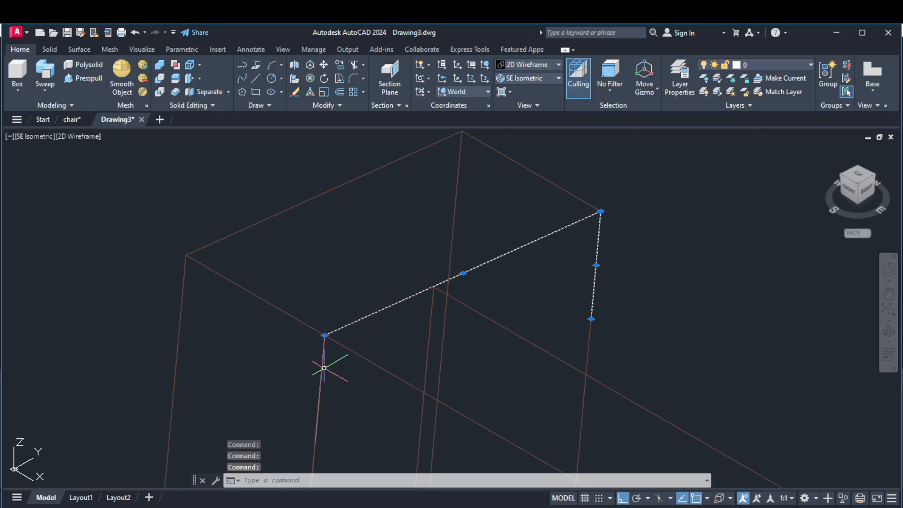
{"action": "key", "text": "Delete"}
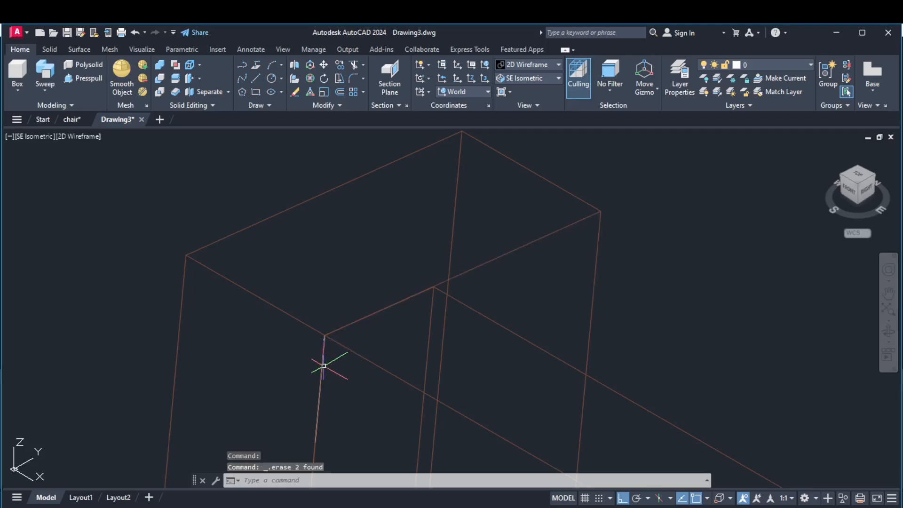
Try to erase the remaining white vertical line at the far rear post's top corner and undo the erasure.
{"action": "left_click", "coordinate": [322, 364]}
{"action": "key", "text": "Delete"}
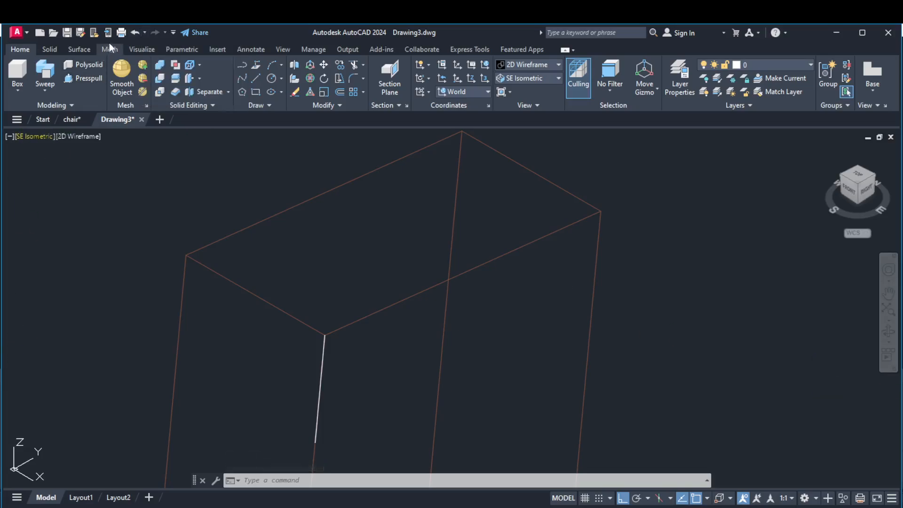
{"action": "left_click", "coordinate": [134, 33]}
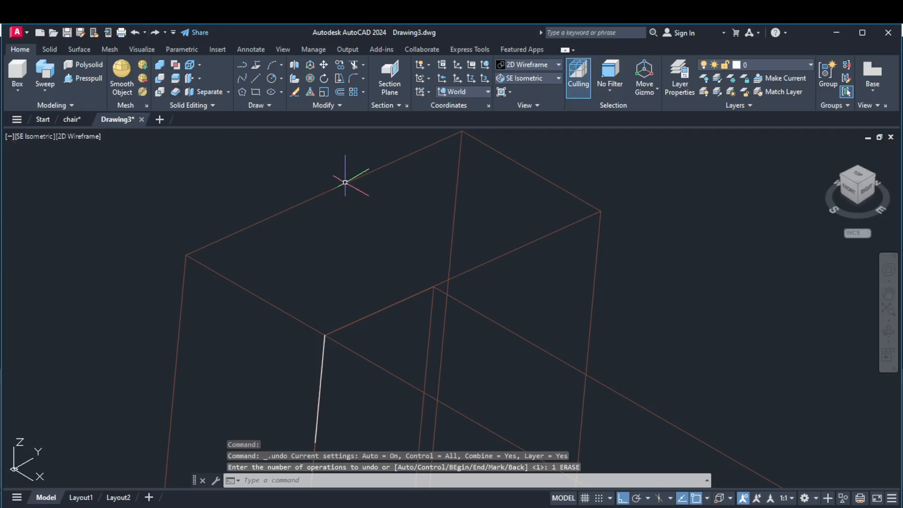
{"action": "scroll", "coordinate": [573, 244], "scroll_direction": "down", "scroll_amount": 3}
{"action": "scroll", "coordinate": [574, 243], "scroll_direction": "up", "scroll_amount": 5}
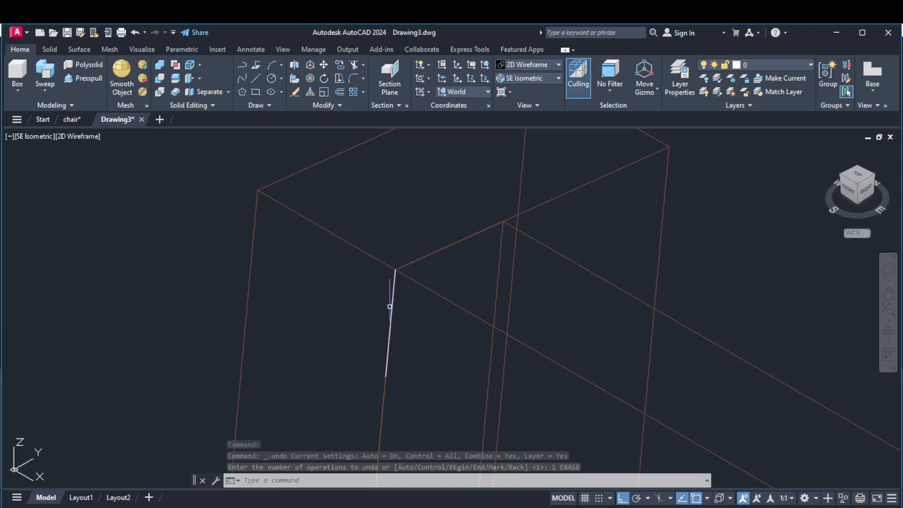
{"action": "left_click", "coordinate": [393, 301]}
{"action": "left_click", "coordinate": [392, 308]}
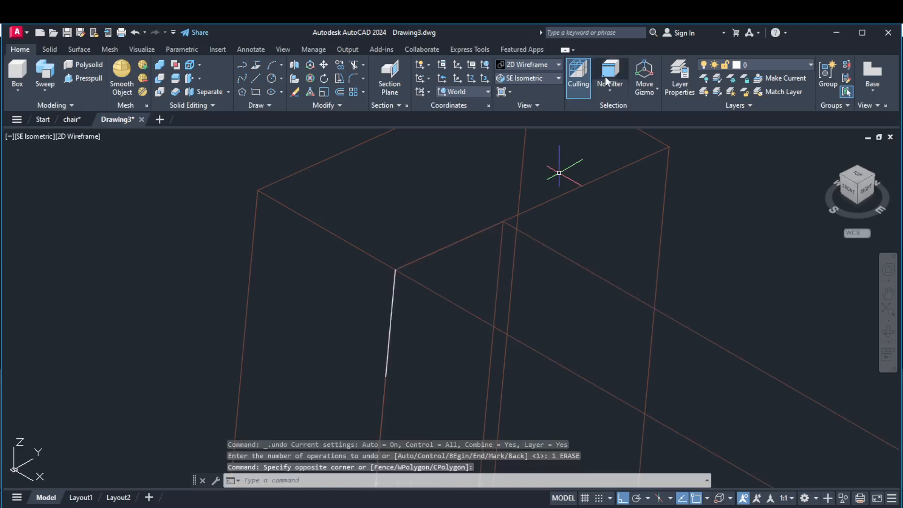
Switch back to the Realistic visual style and erase the remaining white vertical line at the far rear post's top corner.
{"action": "left_click", "coordinate": [543, 64]}
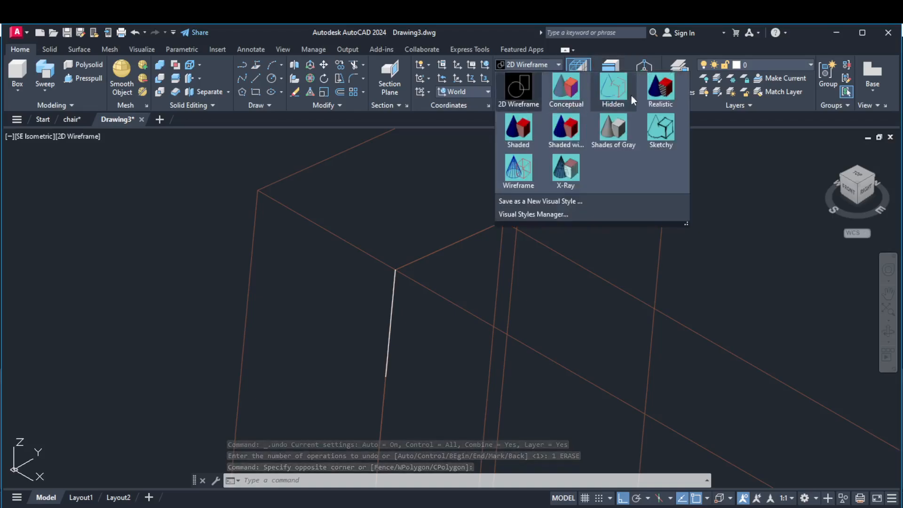
{"action": "left_click", "coordinate": [659, 85]}
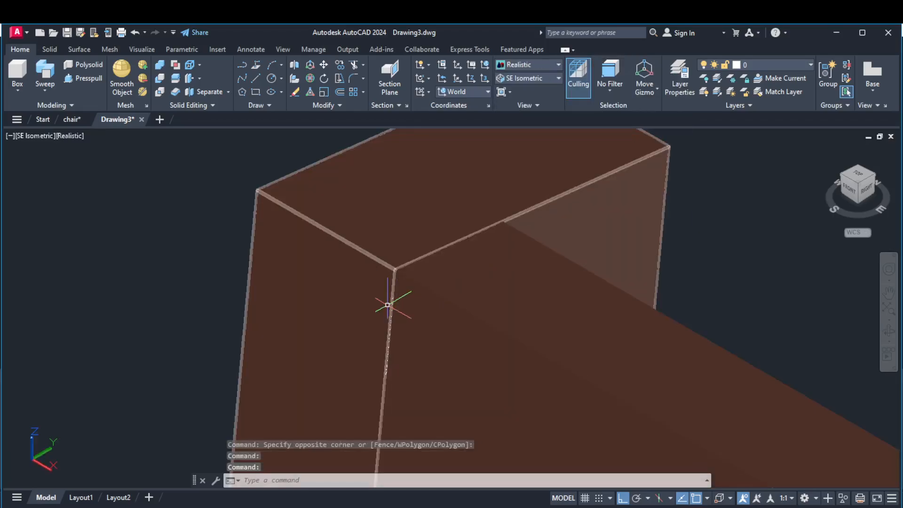
{"action": "scroll", "coordinate": [391, 314], "scroll_direction": "up", "scroll_amount": 10}
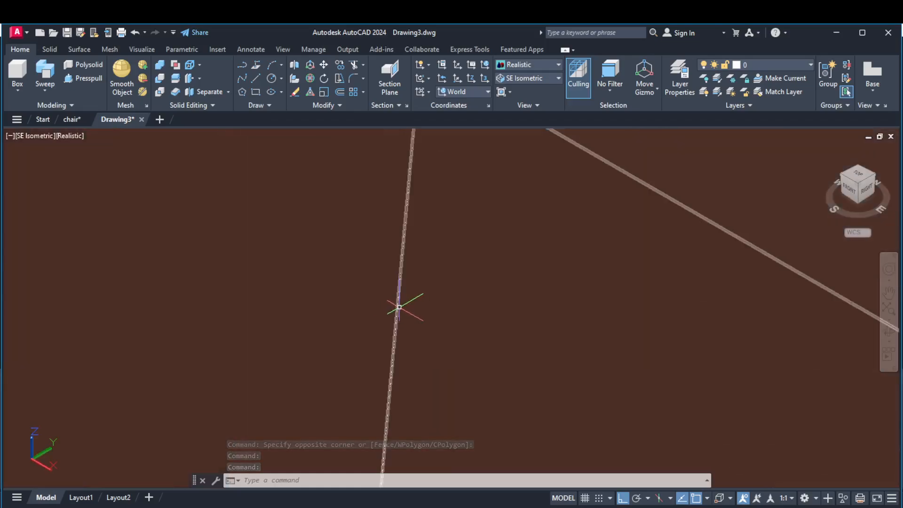
{"action": "scroll", "coordinate": [398, 308], "scroll_direction": "down", "scroll_amount": 3}
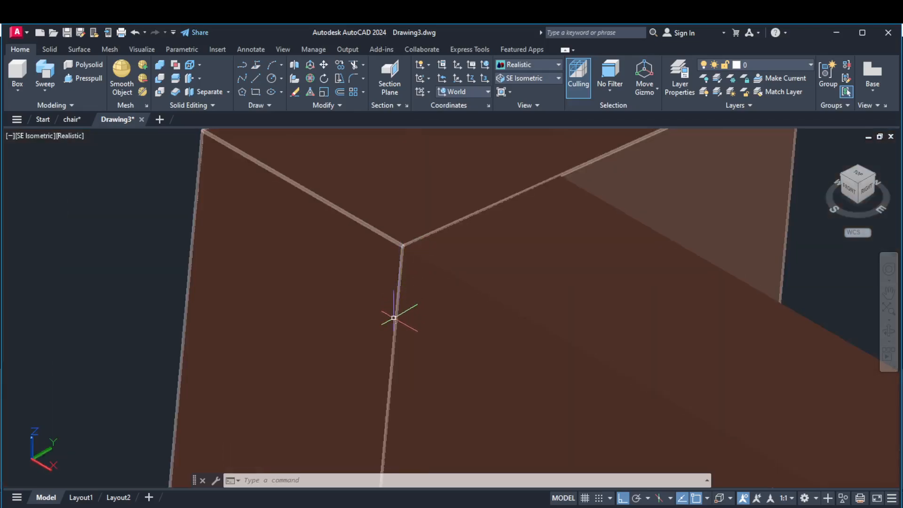
{"action": "scroll", "coordinate": [395, 330], "scroll_direction": "down", "scroll_amount": 5}
{"action": "scroll", "coordinate": [397, 339], "scroll_direction": "up", "scroll_amount": 3}
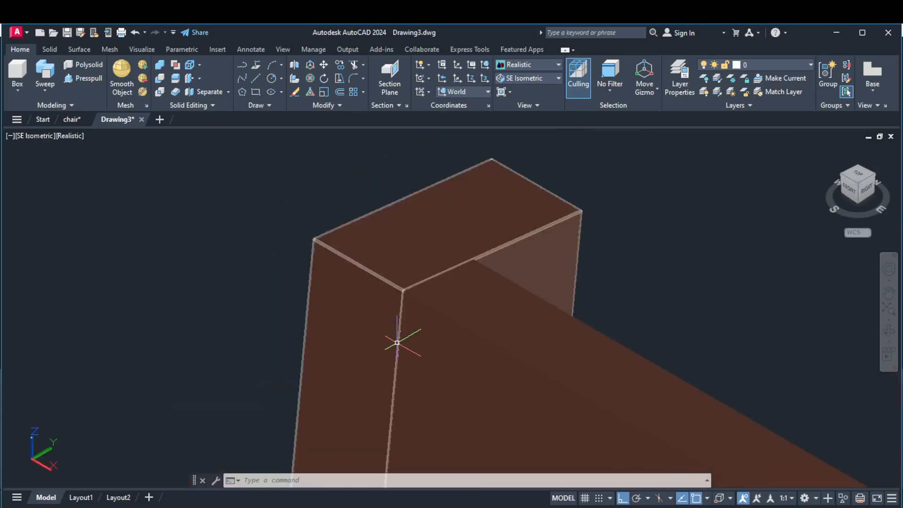
{"action": "left_click", "coordinate": [398, 344], "text": "ctrl"}
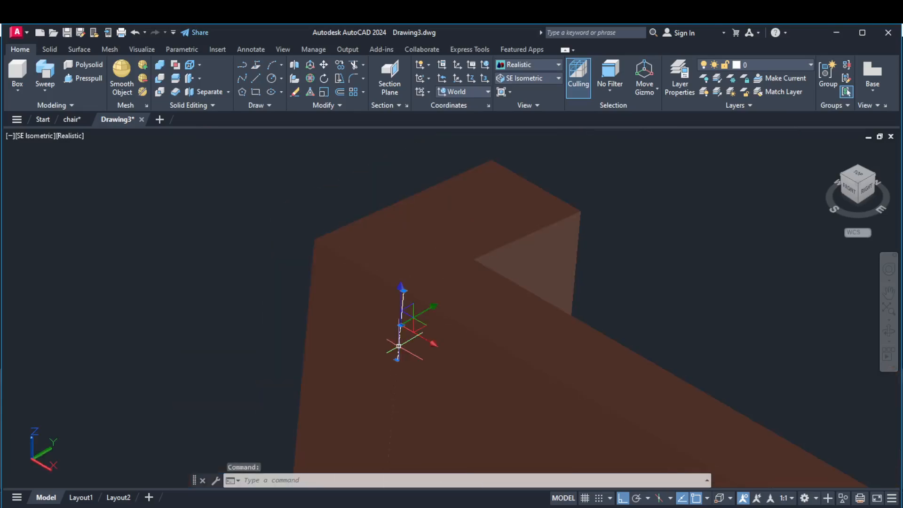
{"action": "key", "text": "Delete"}
Erase the leftover white outline lines running around the top edges of the seat rails.
{"action": "scroll", "coordinate": [460, 270], "scroll_direction": "down", "scroll_amount": 3}
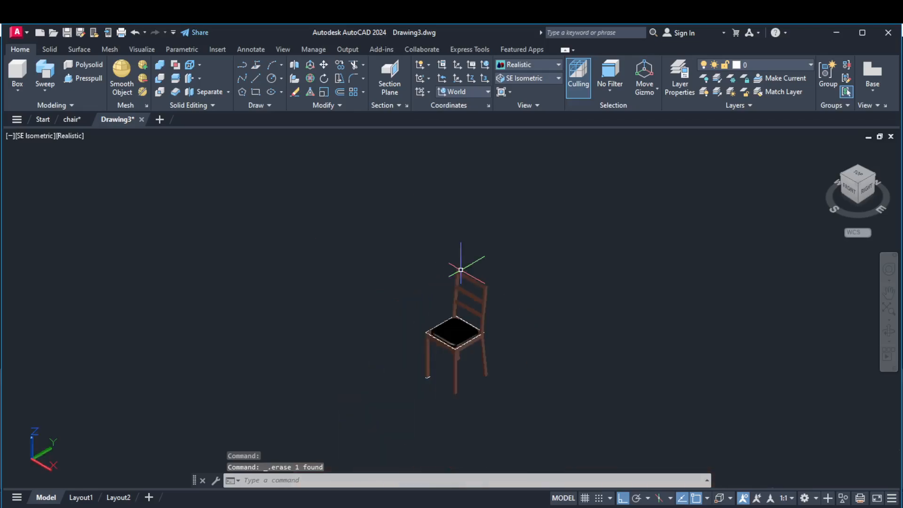
{"action": "scroll", "coordinate": [452, 331], "scroll_direction": "up", "scroll_amount": 8}
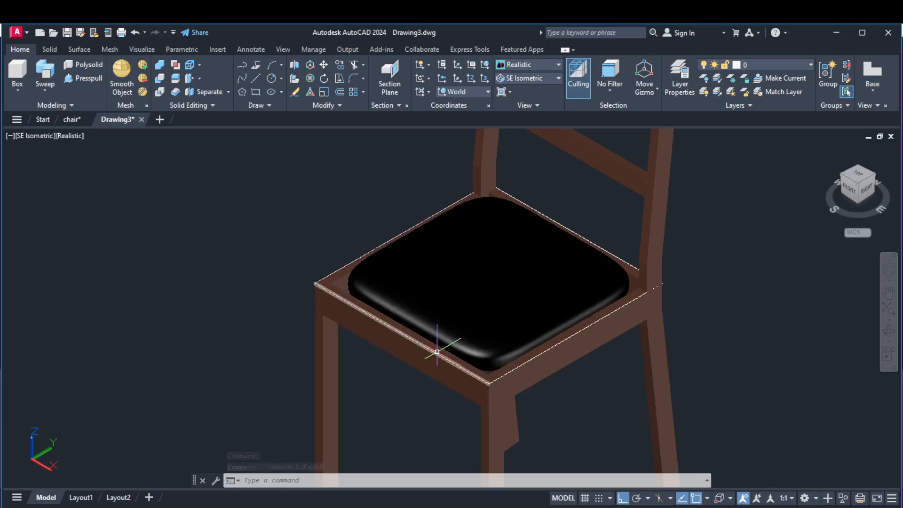
{"action": "left_click", "coordinate": [436, 353], "text": "ctrl"}
{"action": "key", "text": "Escape"}
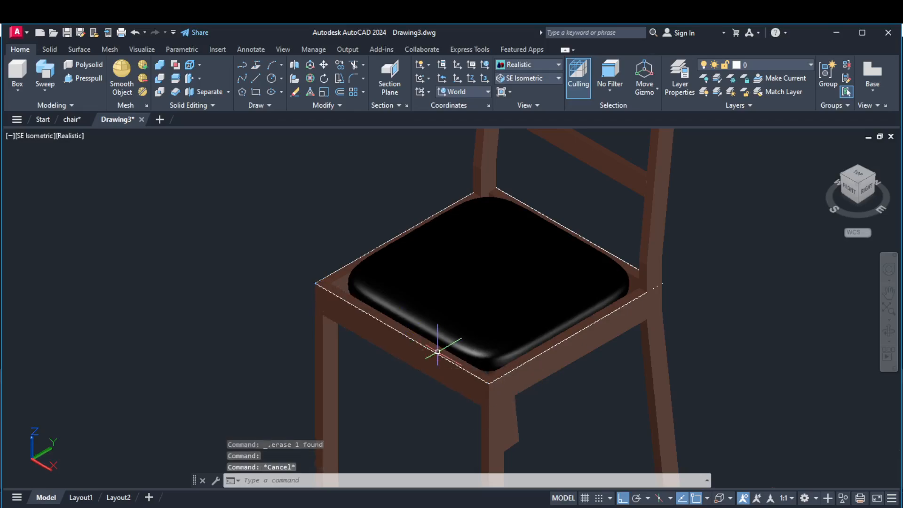
{"action": "left_click", "coordinate": [380, 245], "text": "ctrl"}
{"action": "key", "text": "Delete"}
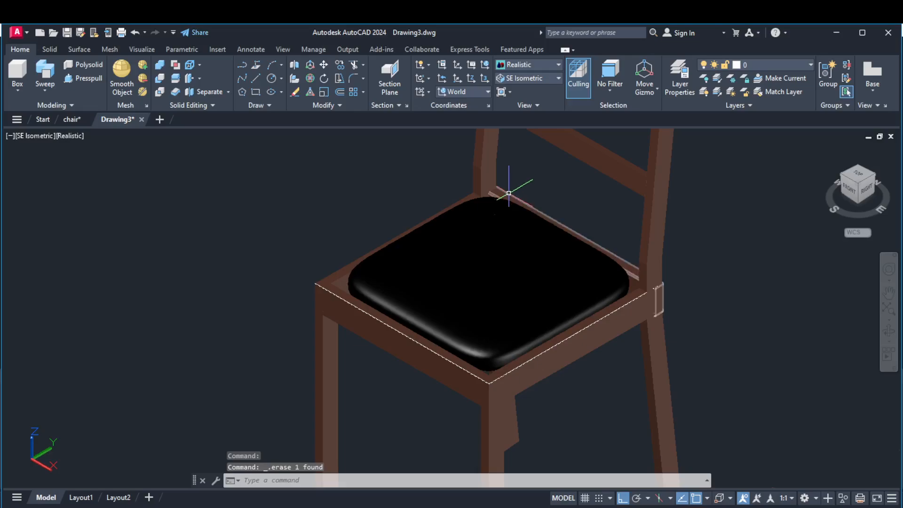
{"action": "left_click", "coordinate": [515, 197]}
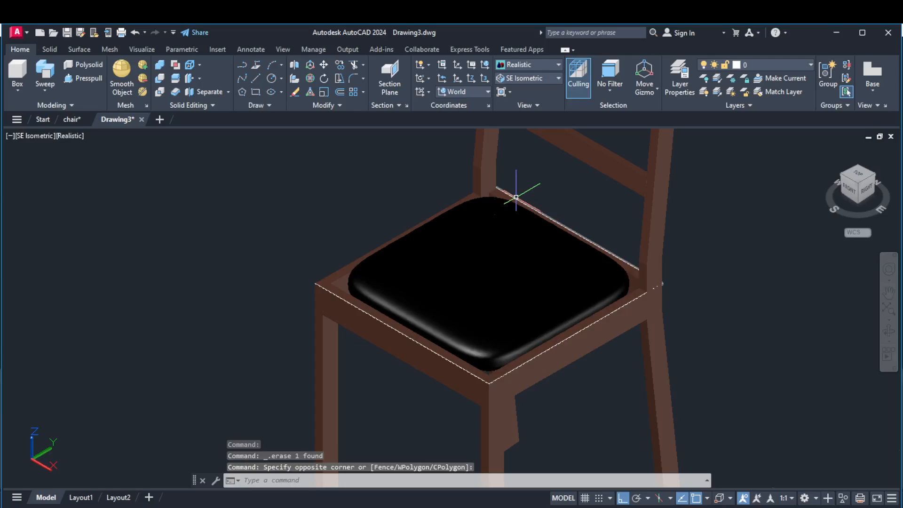
{"action": "left_click", "coordinate": [516, 197]}
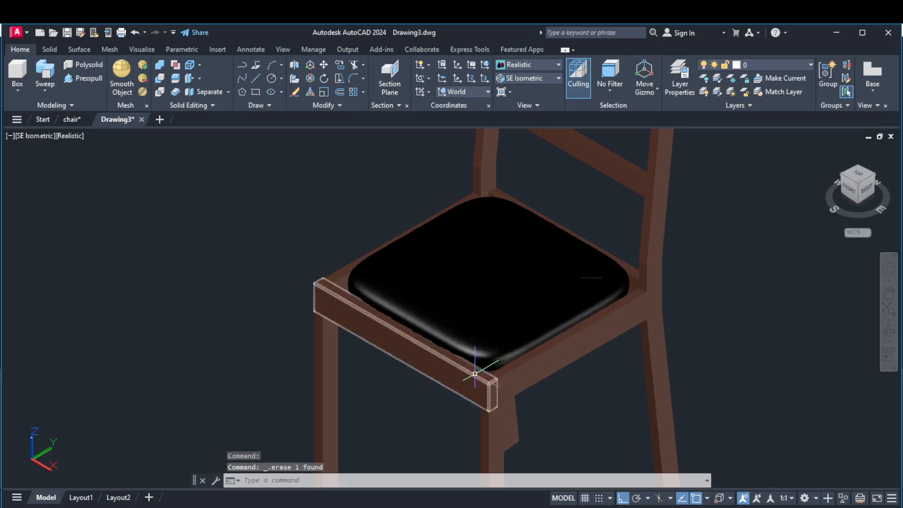
Try to erase the white outline at the foot of the far front leg and undo the erasure.
{"action": "scroll", "coordinate": [536, 298], "scroll_direction": "down", "scroll_amount": 5}
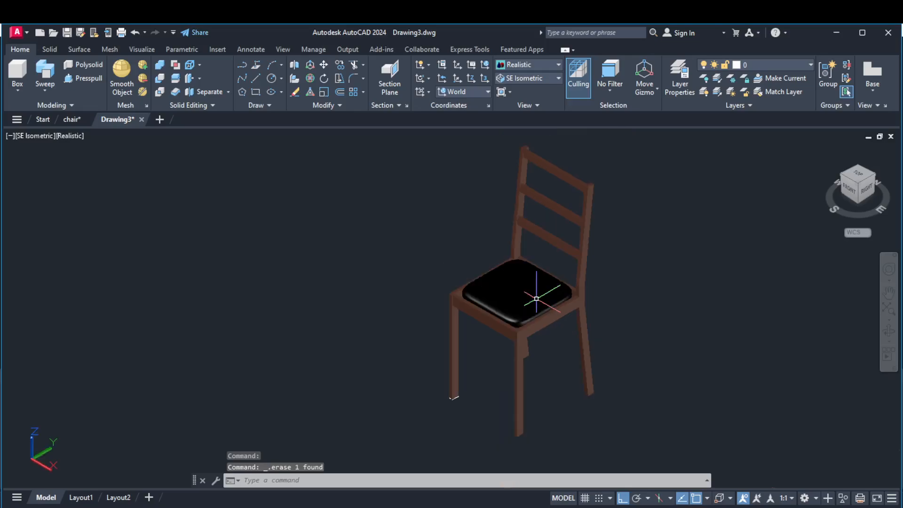
{"action": "scroll", "coordinate": [469, 375], "scroll_direction": "up", "scroll_amount": 6}
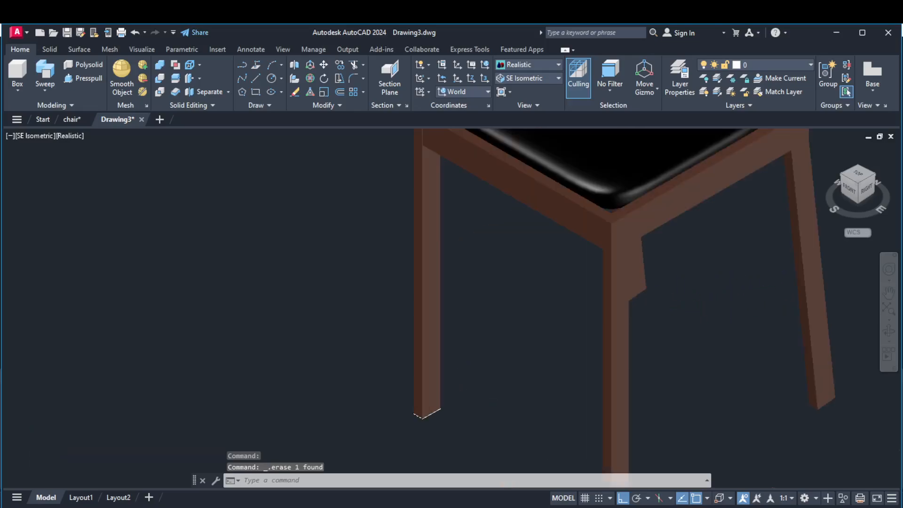
{"action": "left_click", "coordinate": [430, 417]}
{"action": "key", "text": "Delete"}
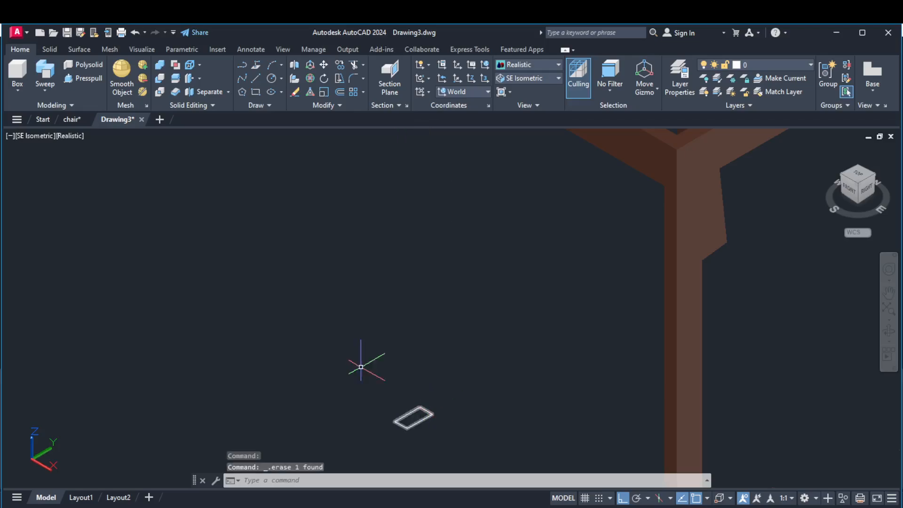
{"action": "left_click", "coordinate": [135, 32]}
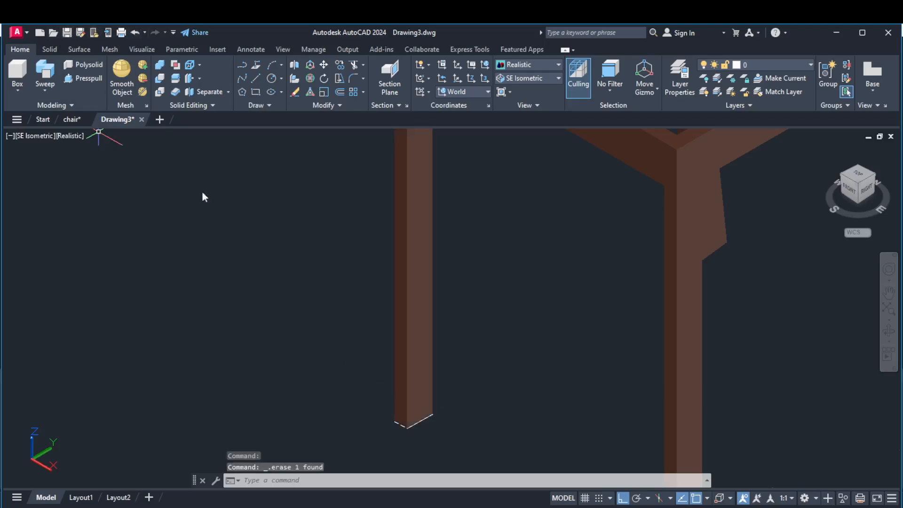
Erase the leftover white rectangle at the foot of the far front leg, keeping the leg solid.
{"action": "left_click", "coordinate": [412, 427]}
{"action": "key", "text": "Delete"}
{"action": "scroll", "coordinate": [457, 336], "scroll_direction": "down", "scroll_amount": 5}
{"action": "scroll", "coordinate": [567, 237], "scroll_direction": "down", "scroll_amount": 2}
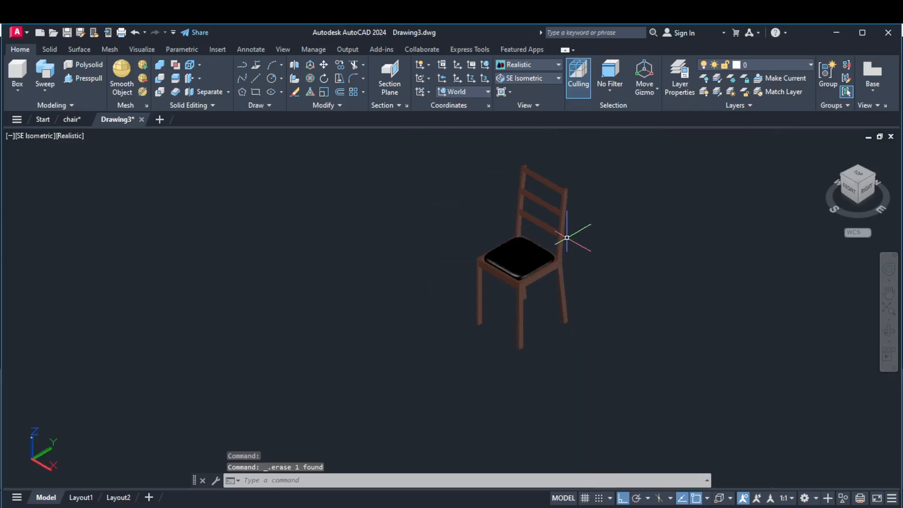
{"action": "scroll", "coordinate": [565, 180], "scroll_direction": "up", "scroll_amount": 2}
{"action": "scroll", "coordinate": [570, 270], "scroll_direction": "up", "scroll_amount": 2}
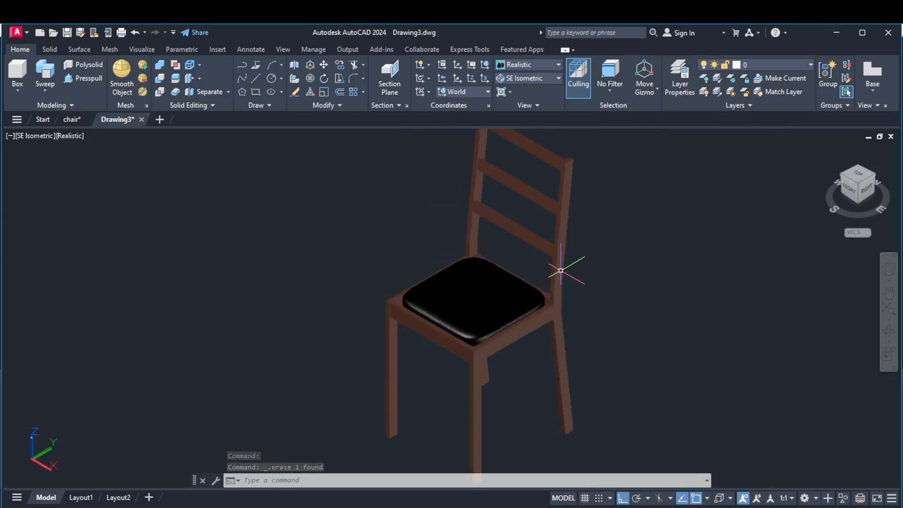
{"action": "scroll", "coordinate": [565, 287], "scroll_direction": "down", "scroll_amount": 2}
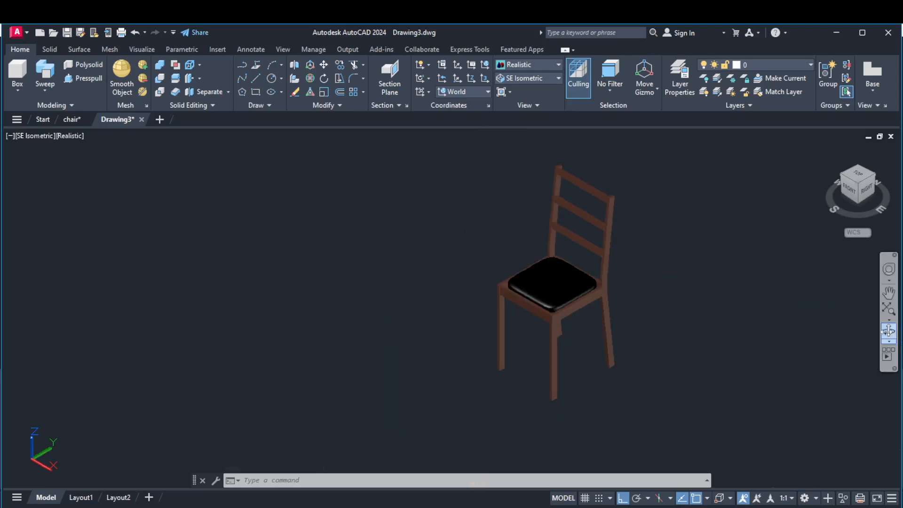
From behind the chair, erase the leftover white vertical line on the rear post's outer edge at seat level.
{"action": "left_click", "coordinate": [888, 331]}
{"action": "left_click_drag", "start_coordinate": [647, 286], "coordinate": [546, 260]}
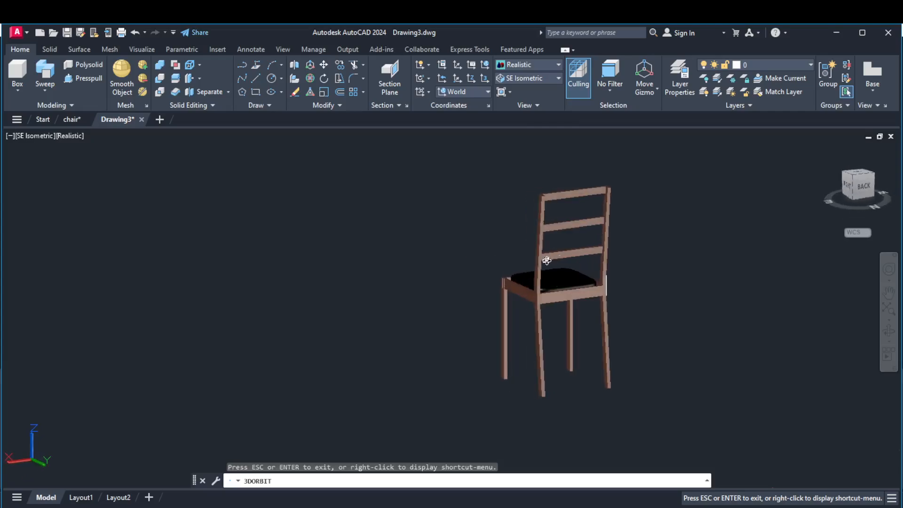
{"action": "right_click", "coordinate": [634, 232]}
{"action": "left_click", "coordinate": [665, 239]}
{"action": "scroll", "coordinate": [603, 313], "scroll_direction": "up", "scroll_amount": 2}
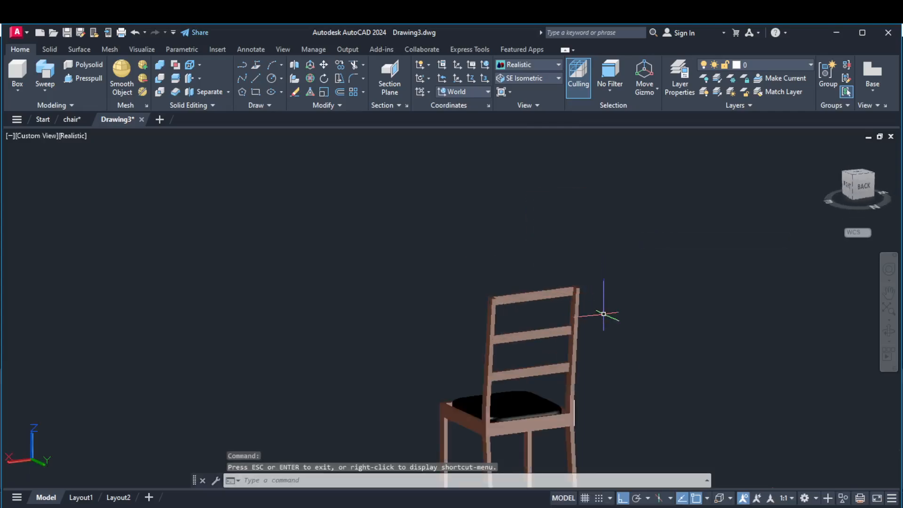
{"action": "scroll", "coordinate": [580, 400], "scroll_direction": "up", "scroll_amount": 6}
{"action": "middle_click_drag", "start_coordinate": [555, 430], "coordinate": [582, 311]}
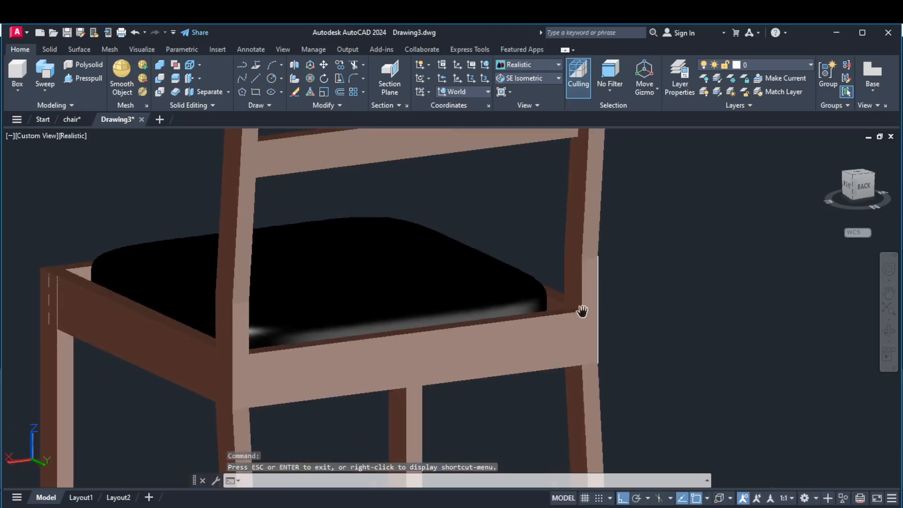
{"action": "key", "text": "Escape"}
{"action": "scroll", "coordinate": [582, 312], "scroll_direction": "up", "scroll_amount": 6}
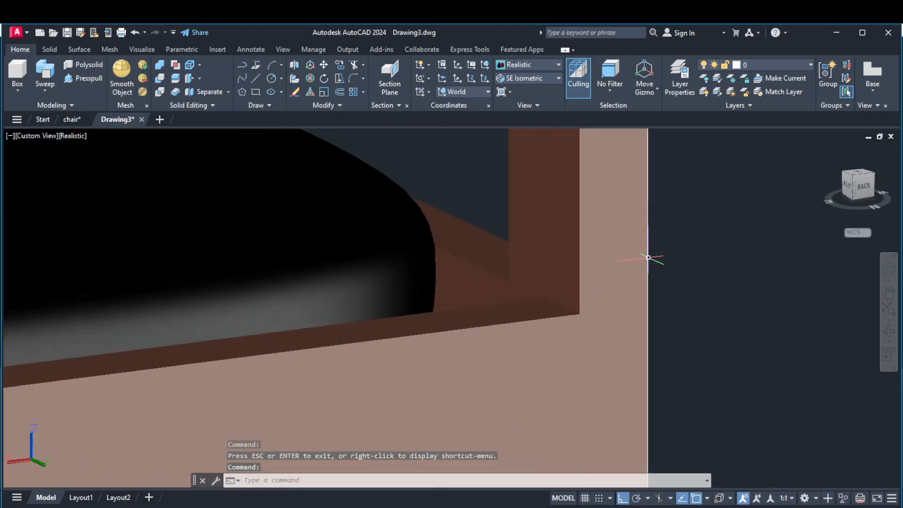
{"action": "left_click", "coordinate": [648, 257]}
{"action": "key", "text": "Delete"}
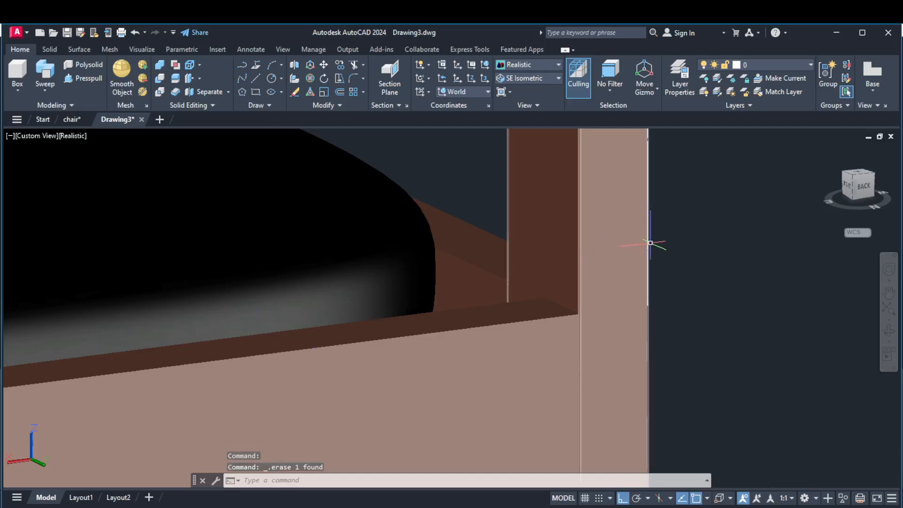
Try to erase the leftover white vertical line on the rear post's outer edge and undo the erasure.
{"action": "left_click", "coordinate": [649, 248]}
{"action": "key", "text": "Delete"}
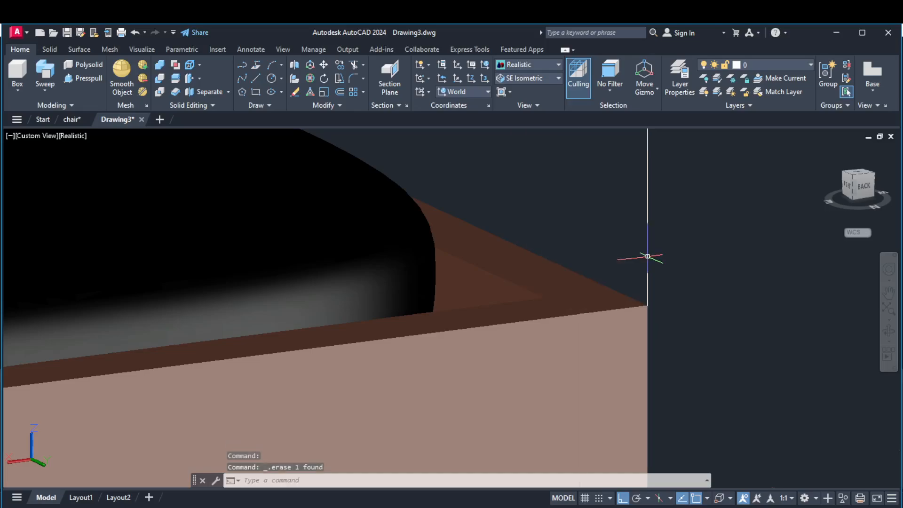
{"action": "left_click", "coordinate": [136, 31]}
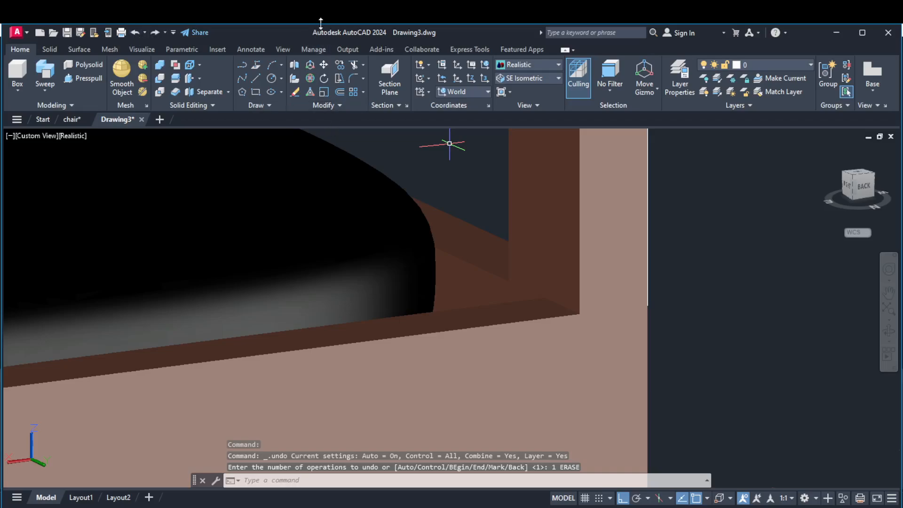
Inspect the rear post's edge lines in the 2D Wireframe visual style and return to the Realistic style.
{"action": "left_click", "coordinate": [536, 64]}
{"action": "left_click", "coordinate": [526, 87]}
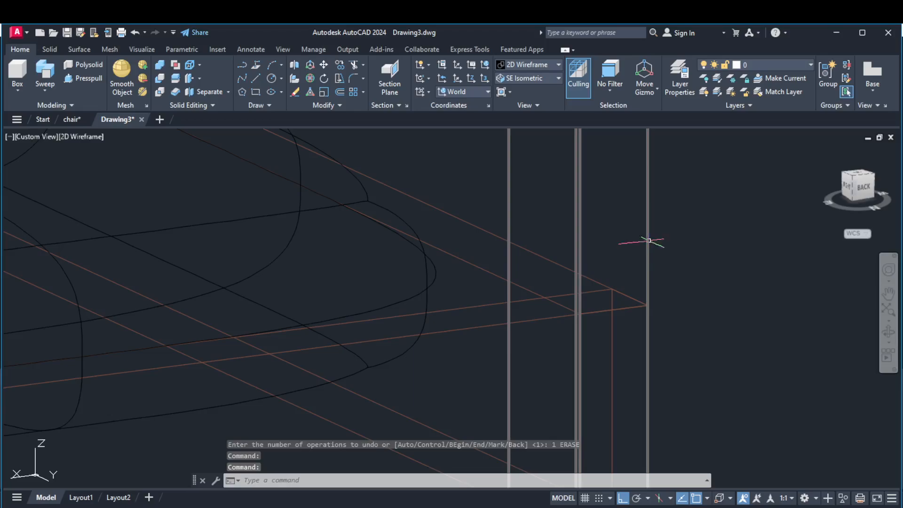
{"action": "left_click", "coordinate": [521, 65]}
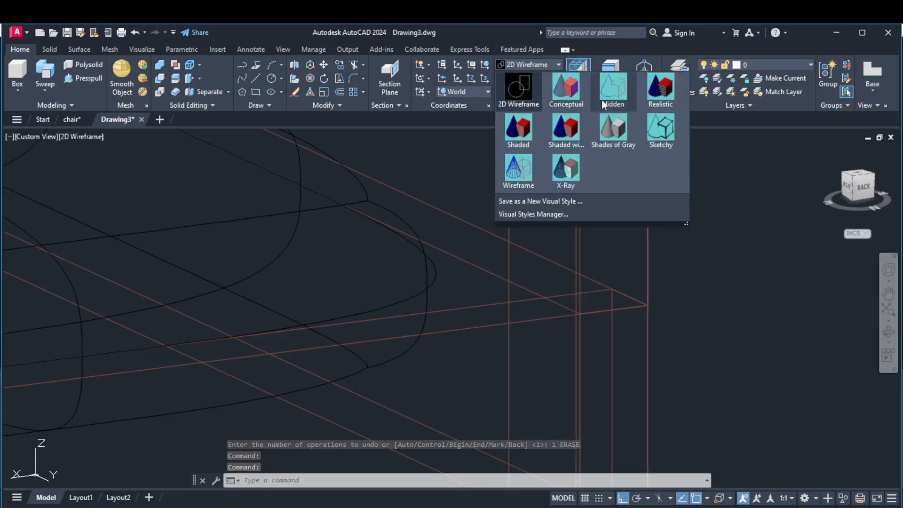
{"action": "left_click", "coordinate": [647, 91]}
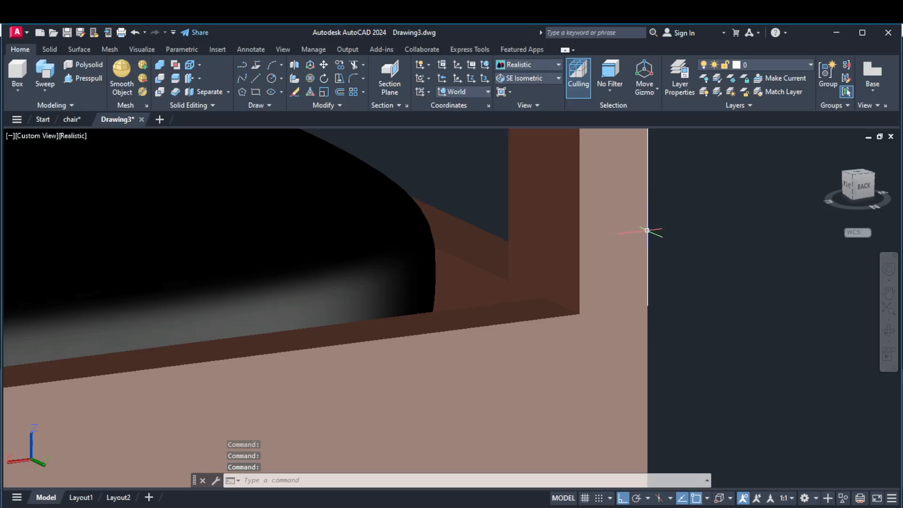
Orbit around the whole chair to examine the finished frame and black cushion from a raised front-right viewpoint.
{"action": "scroll", "coordinate": [646, 231], "scroll_direction": "down", "scroll_amount": 6}
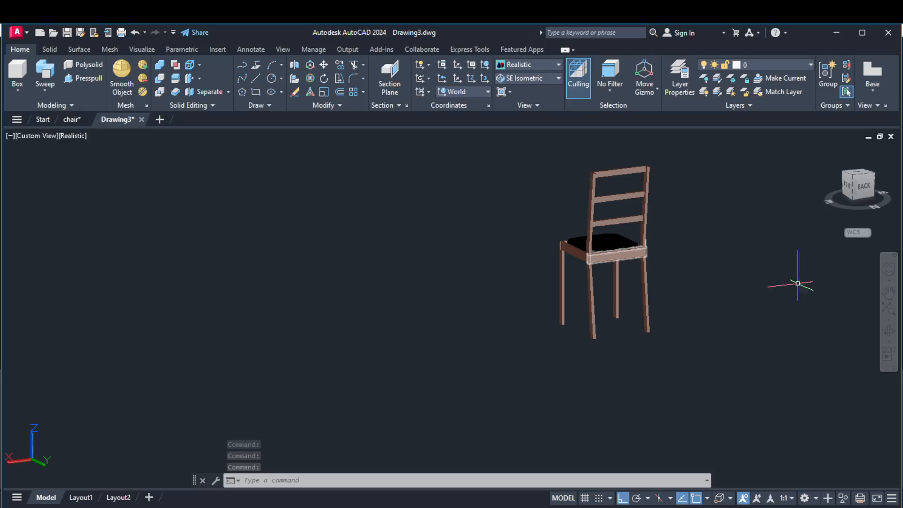
{"action": "left_click", "coordinate": [889, 331]}
{"action": "left_click_drag", "start_coordinate": [625, 309], "coordinate": [766, 308]}
{"action": "left_click_drag", "start_coordinate": [601, 209], "coordinate": [607, 250]}
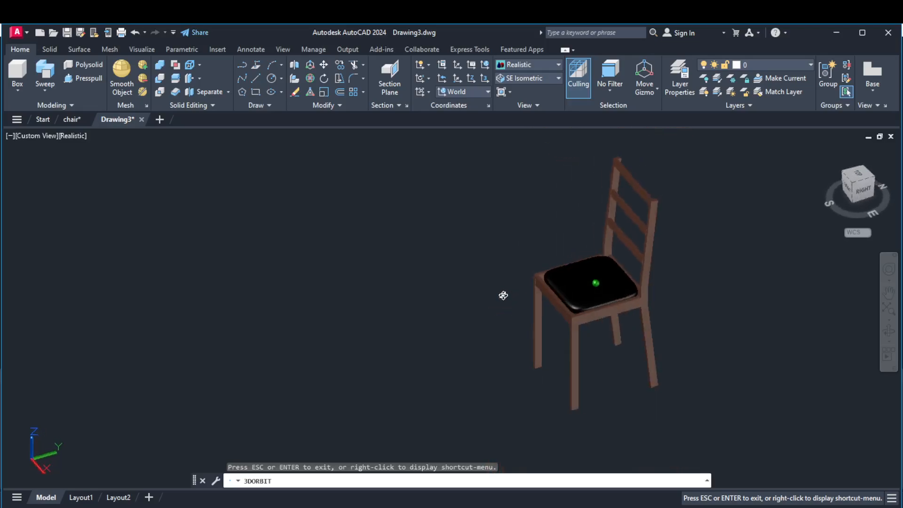